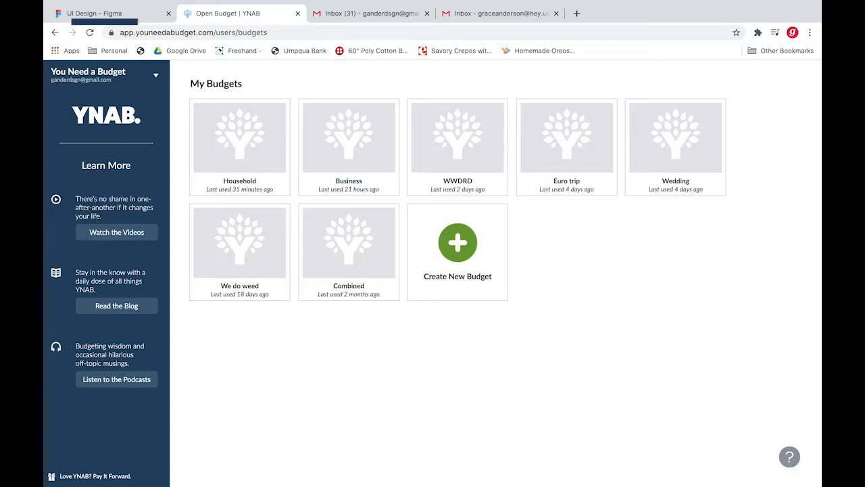
# - Create a new budget named with the budget owner's first name followed by "- BBP", keeping the default currency and formats
pyautogui.press('super+shift+f')
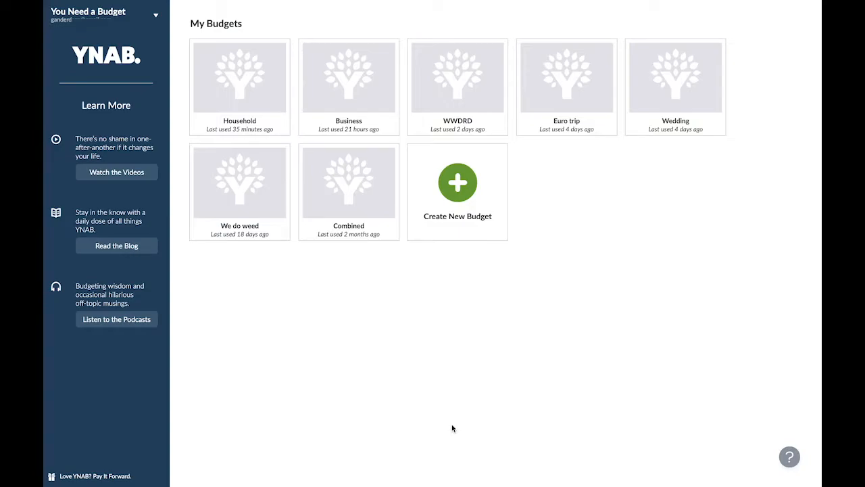
pyautogui.click(456, 215)
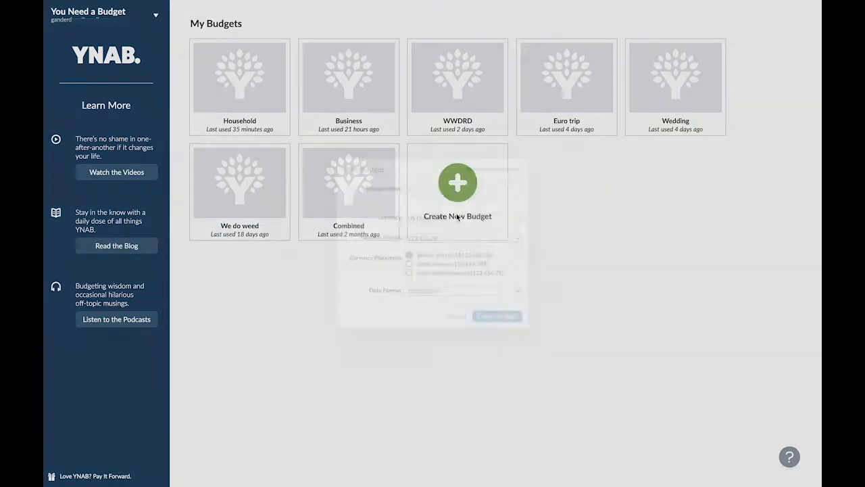
pyautogui.write('We d')
pyautogui.press('BackSpace')
pyautogui.press('BackSpace')
pyautogui.press('BackSpace')
pyautogui.press('BackSpace')
pyautogui.write('Sk')
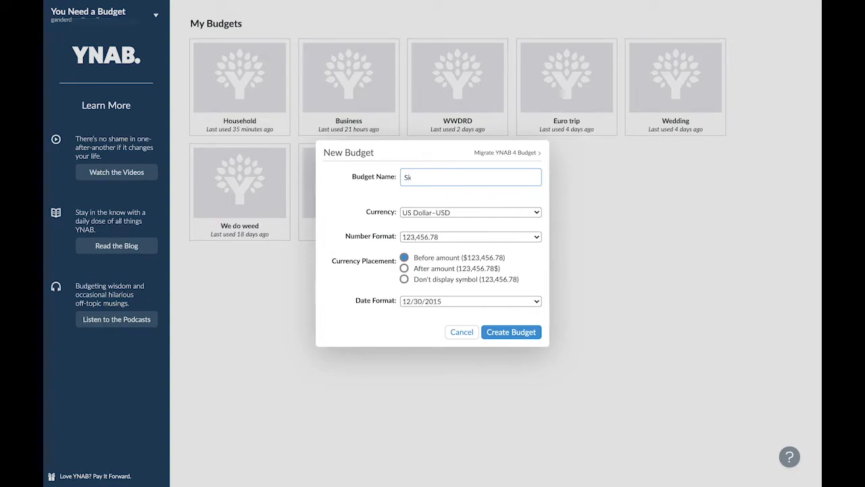
pyautogui.write('y - BBP')
pyautogui.click(519, 331)
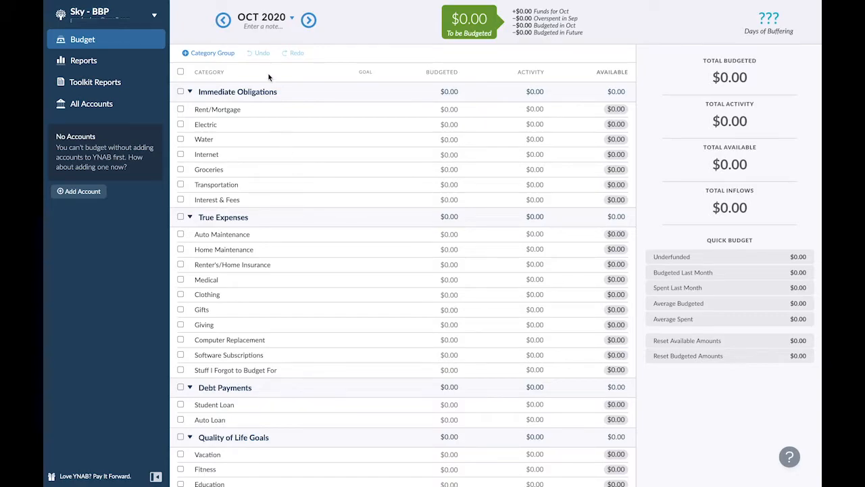
# - Add the note "My Kiddos" to October 2020, and check November 2020 before returning to October
pyautogui.click(256, 29)
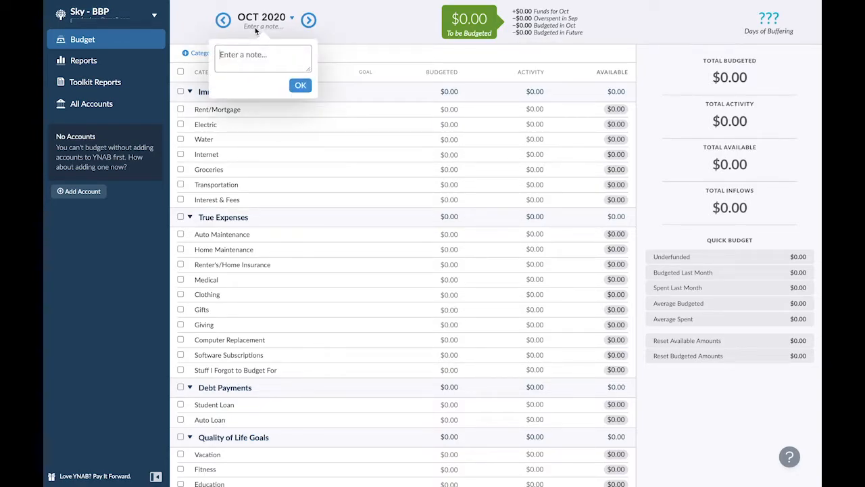
pyautogui.write('My Kiddos')
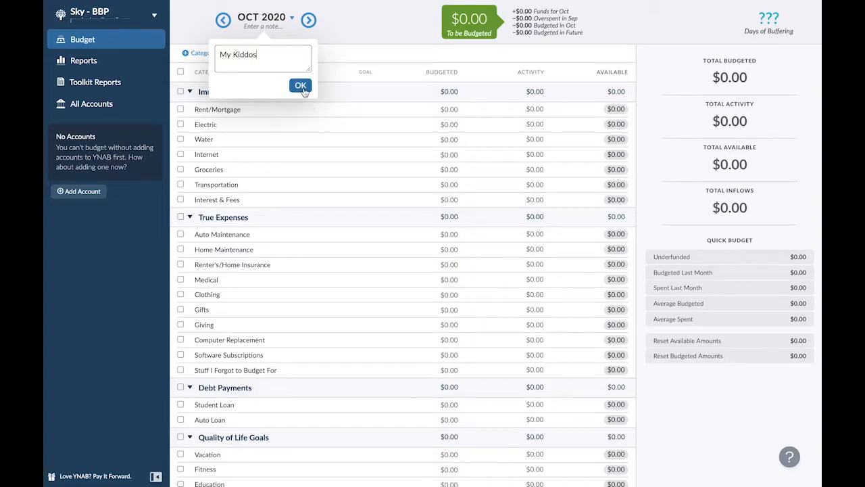
pyautogui.click(300, 86)
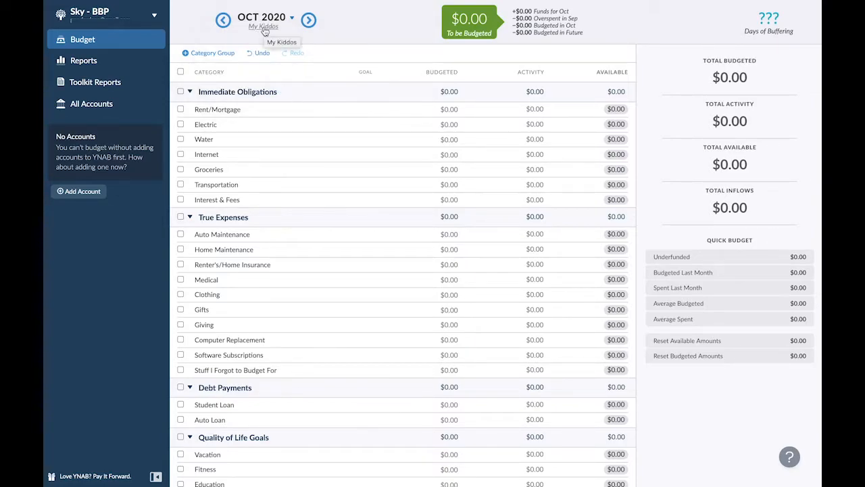
pyautogui.click(308, 20)
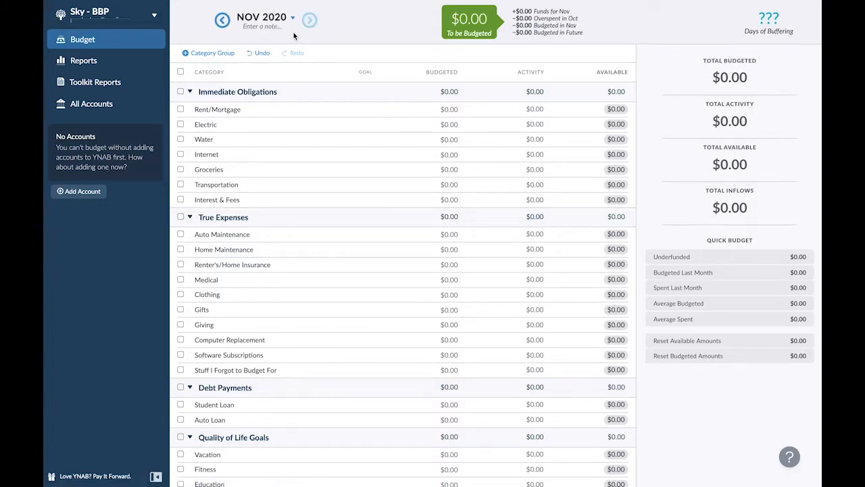
pyautogui.click(224, 21)
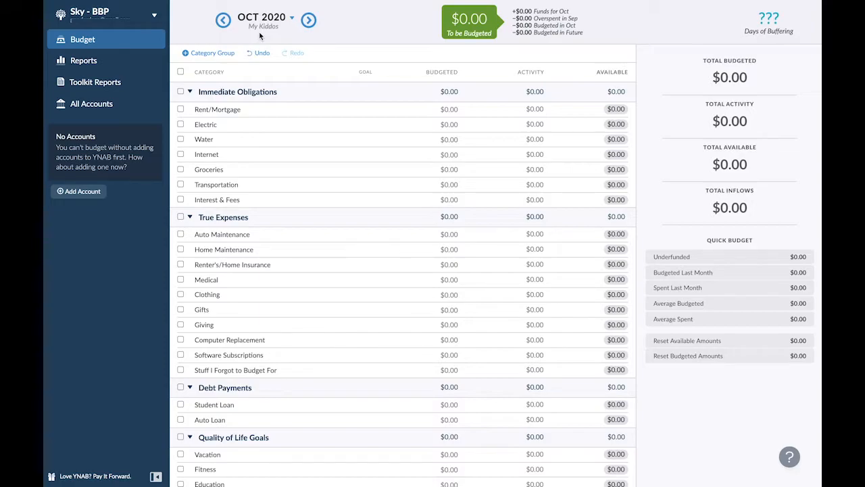
# - Add an unlinked account nicknamed with the budget owner's first name plus "'s Checking", choosing its account type and a current balance of 0
pyautogui.click(76, 194)
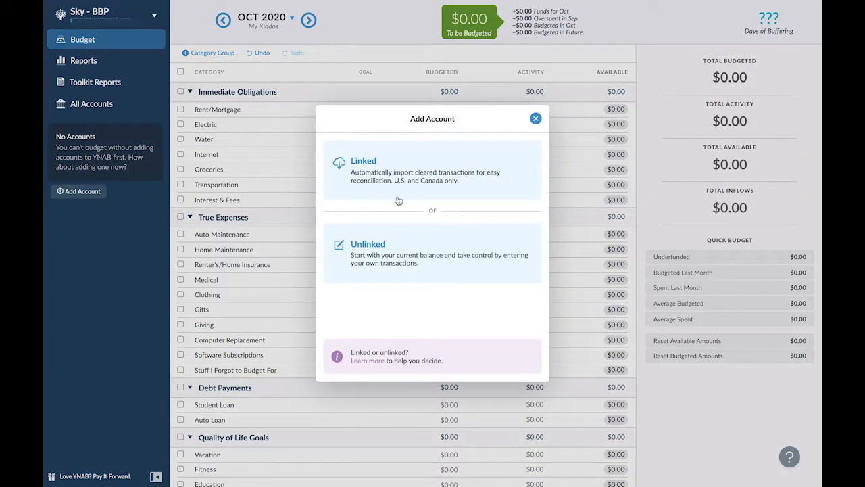
pyautogui.click(354, 245)
pyautogui.click(354, 213)
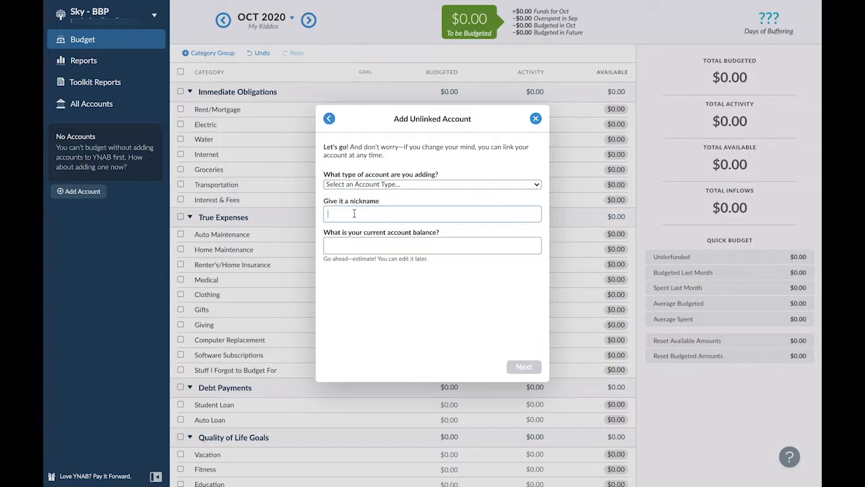
pyautogui.write("Sky's Checking")
pyautogui.click(458, 248)
pyautogui.write('0')
pyautogui.click(391, 188)
pyautogui.click(388, 204)
pyautogui.click(524, 366)
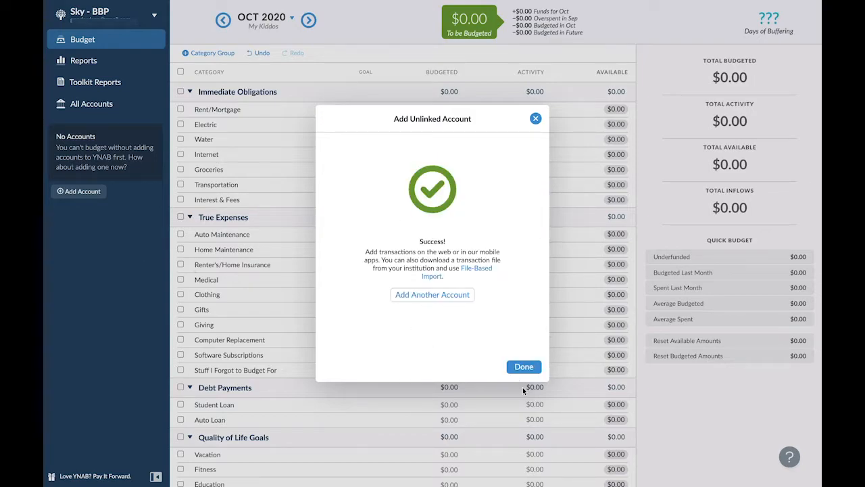
pyautogui.click(526, 366)
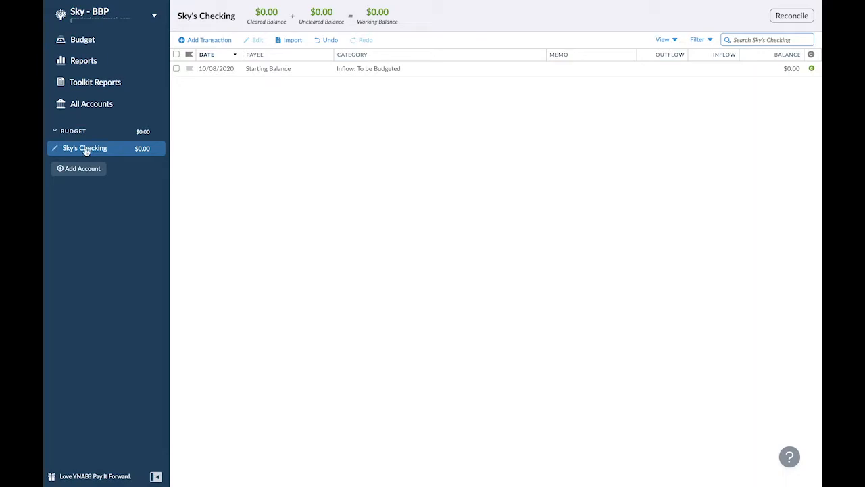
# - Start a new transaction in the checking account with payee Work and category Inflow: To be Budgeted
pyautogui.click(207, 41)
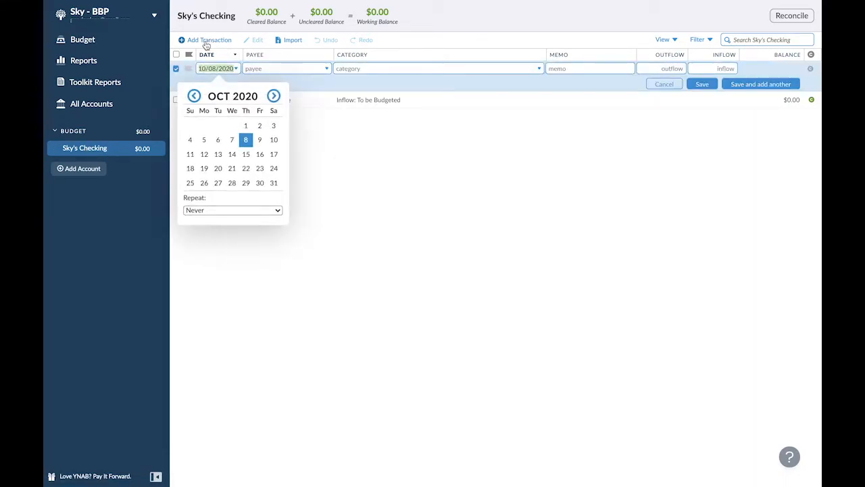
pyautogui.press('Tab')
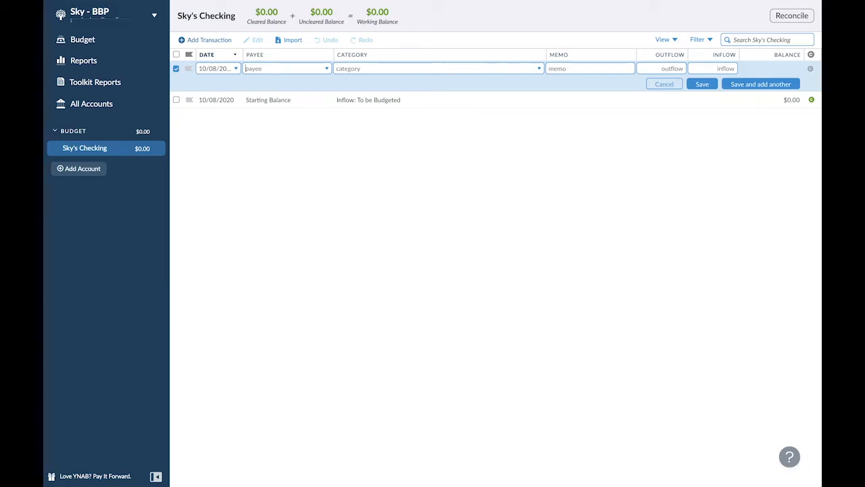
pyautogui.write('Work')
pyautogui.press('Tab')
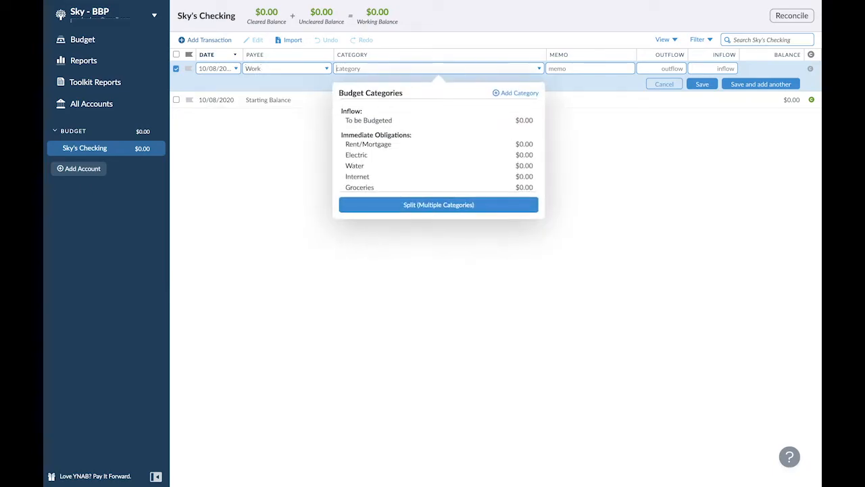
pyautogui.press('Down')
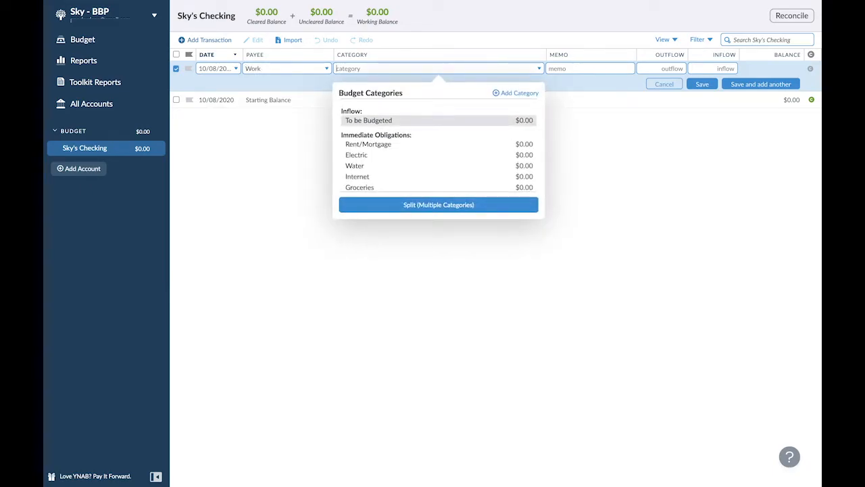
pyautogui.press('Tab')
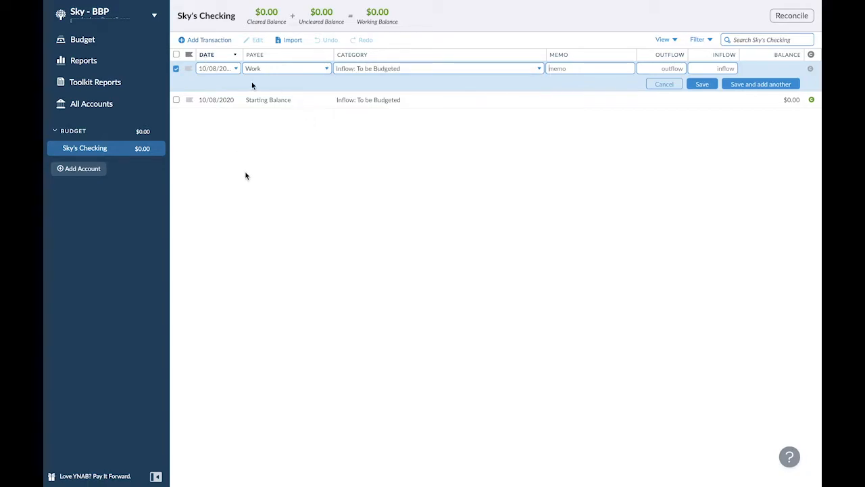
# - Date the Work transaction 09/04/2020 and set it to repeat every other week
pyautogui.click(231, 69)
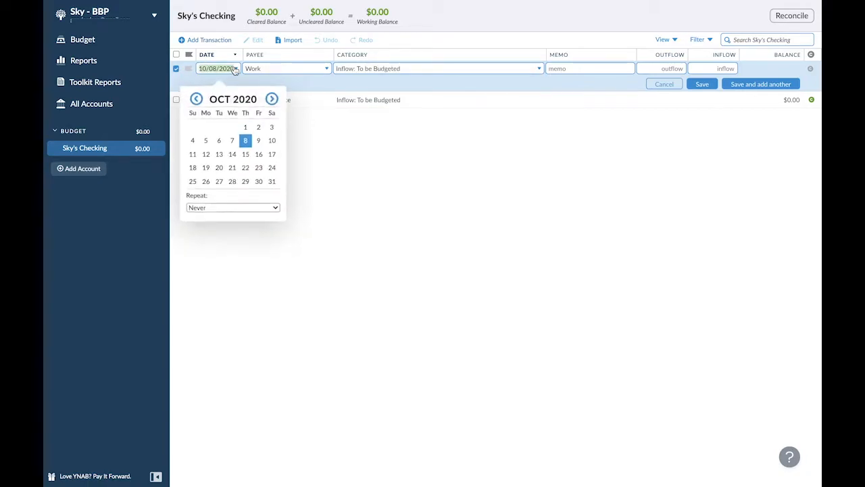
pyautogui.click(194, 96)
pyautogui.click(260, 125)
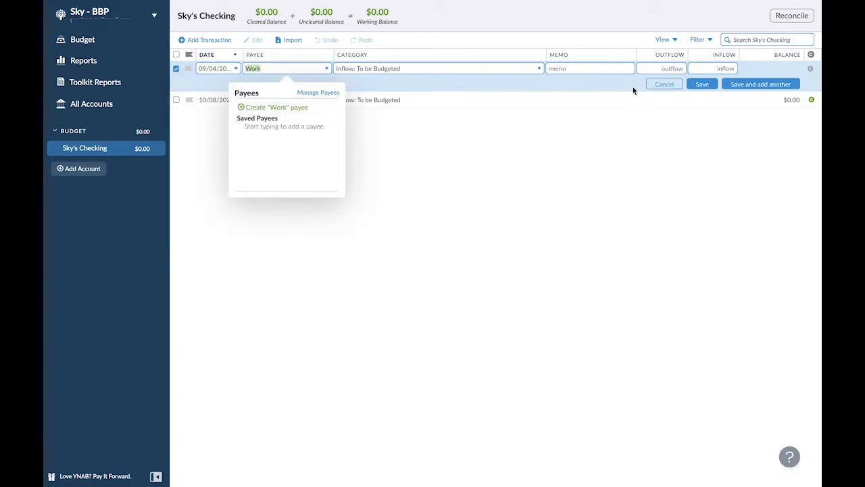
pyautogui.click(230, 69)
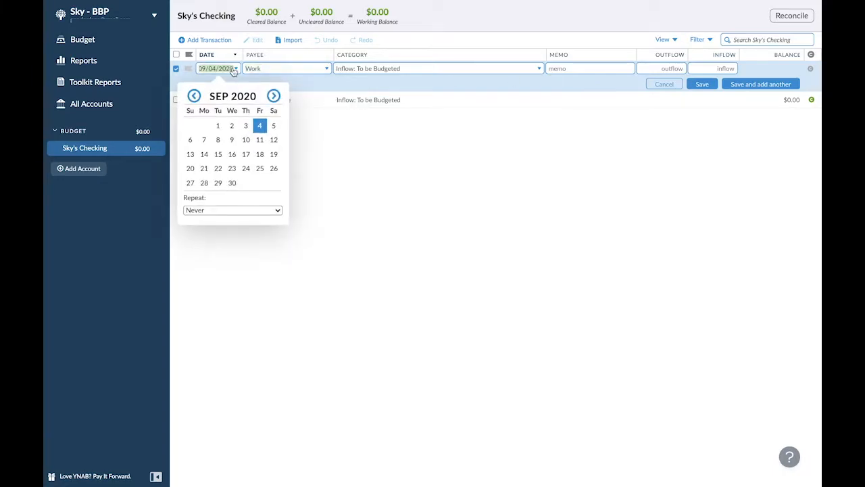
pyautogui.click(212, 211)
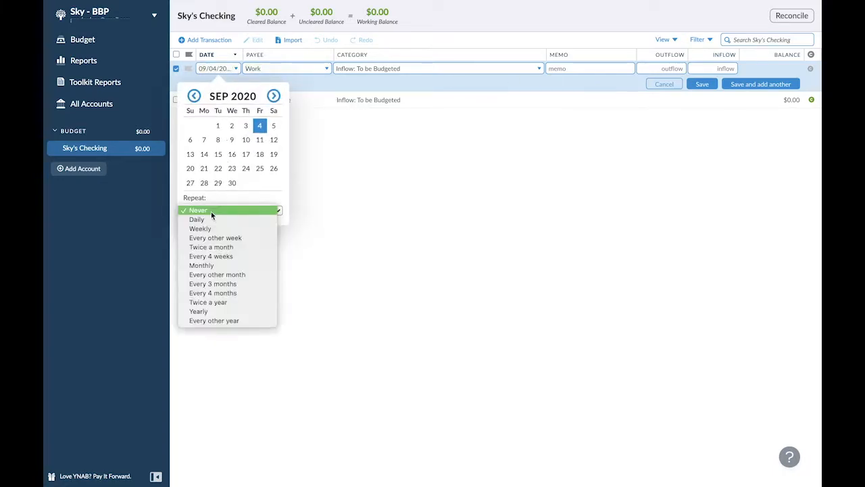
pyautogui.click(248, 239)
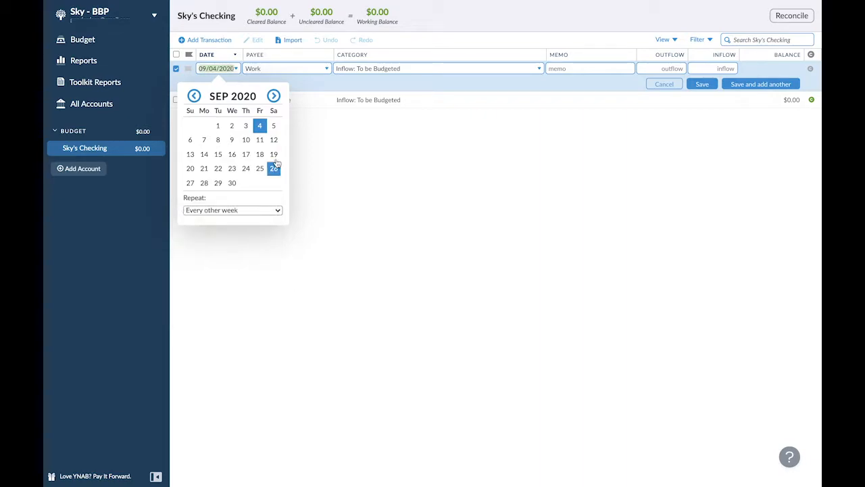
# - Enter an inflow of 299 for the Work transaction and save it
pyautogui.click(709, 68)
pyautogui.write('299')
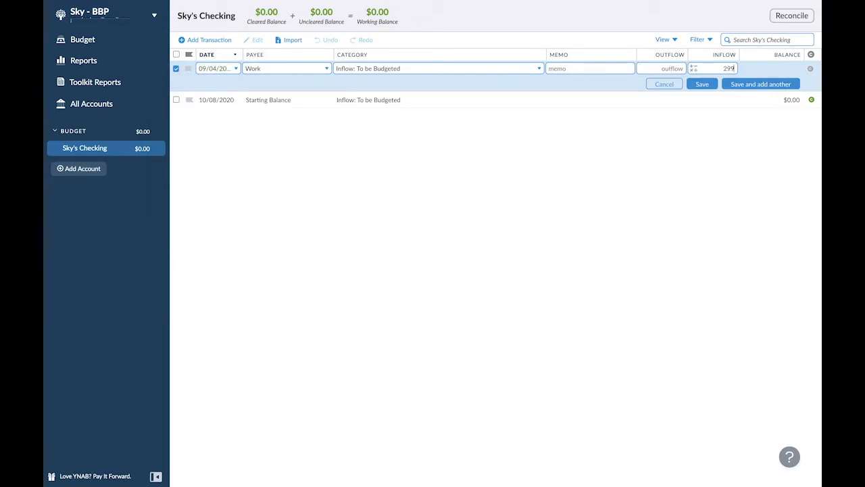
pyautogui.click(703, 85)
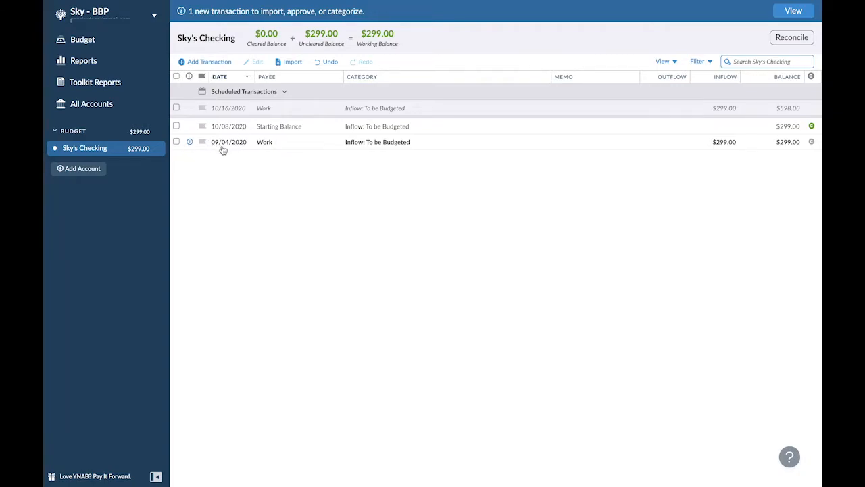
pyautogui.click(177, 141)
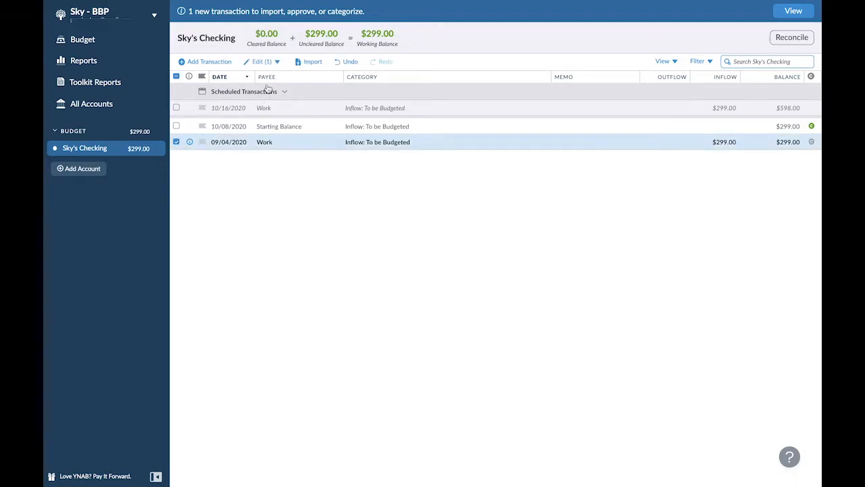
pyautogui.click(261, 61)
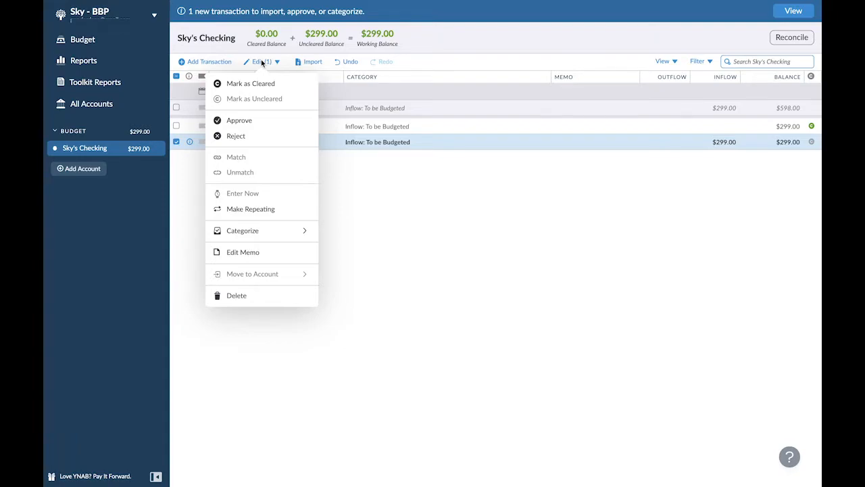
pyautogui.click(357, 163)
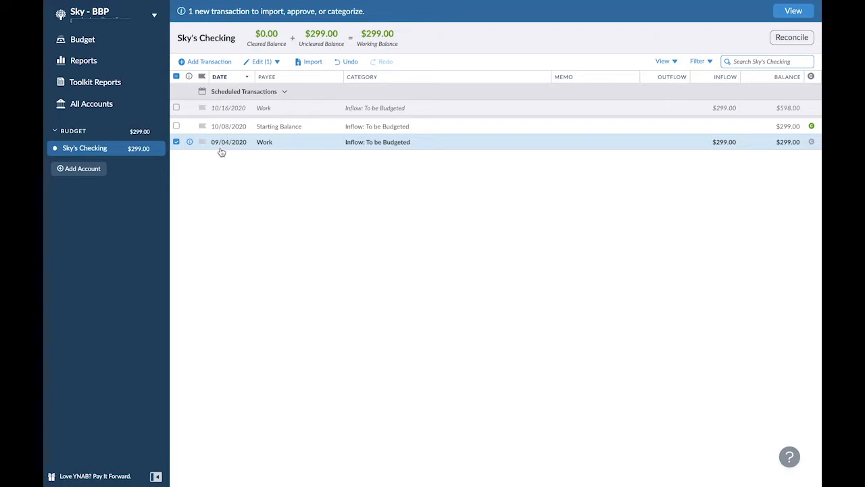
# - Add and save a second Work transaction dated 09/18/2020, categorized as Inflow: To be Budgeted, with an inflow of 299
pyautogui.click(204, 61)
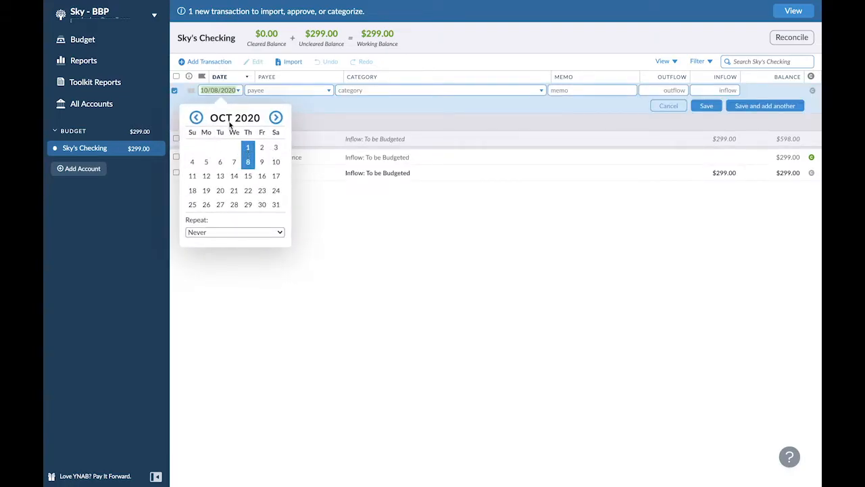
pyautogui.click(196, 118)
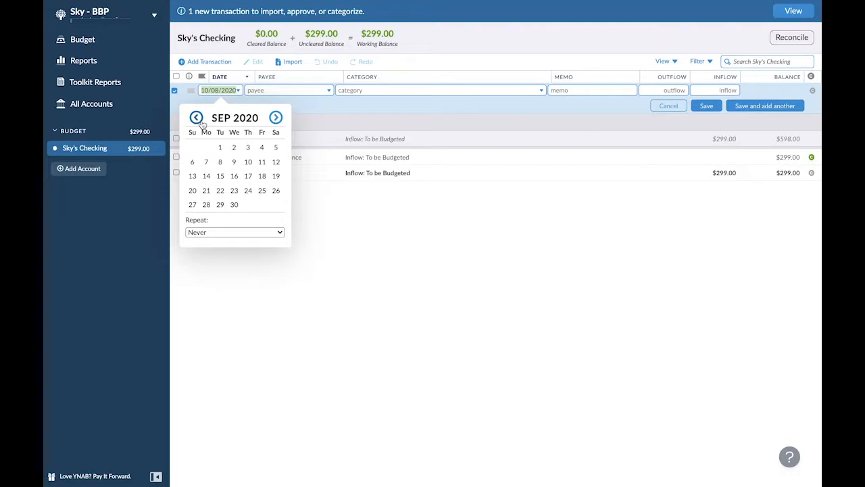
pyautogui.click(264, 176)
pyautogui.write('w')
pyautogui.press('Tab')
pyautogui.press('Tab')
pyautogui.press('Tab')
pyautogui.press('Tab')
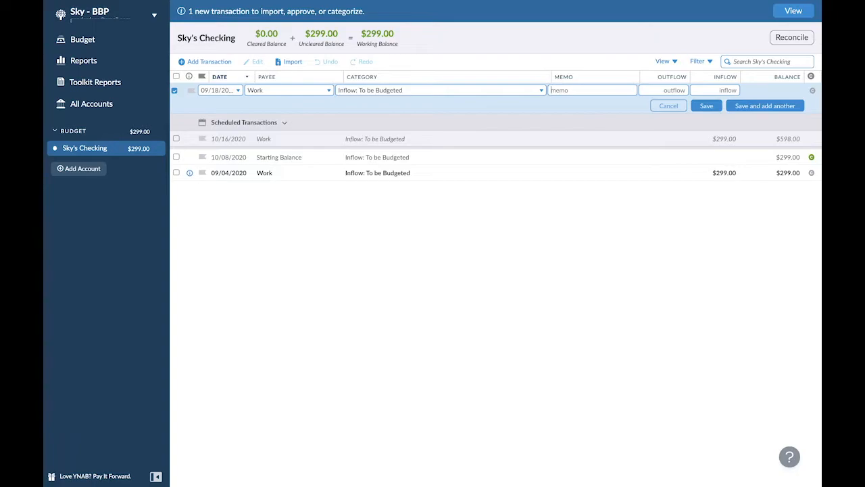
pyautogui.write('299')
pyautogui.press('Return')
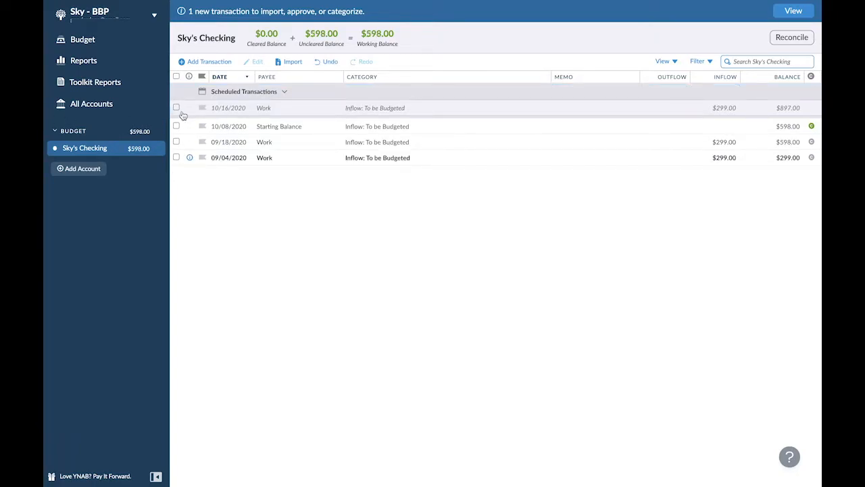
# - Approve the Work transaction dated 09/04/2020
pyautogui.click(189, 158)
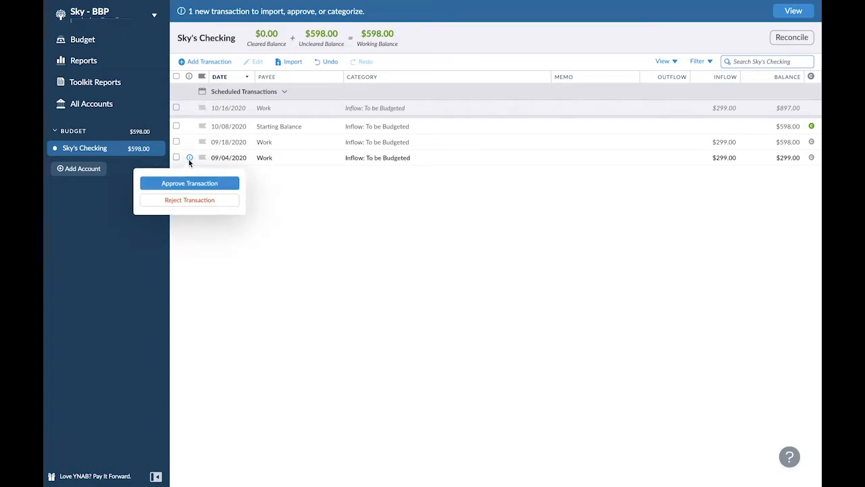
pyautogui.click(187, 187)
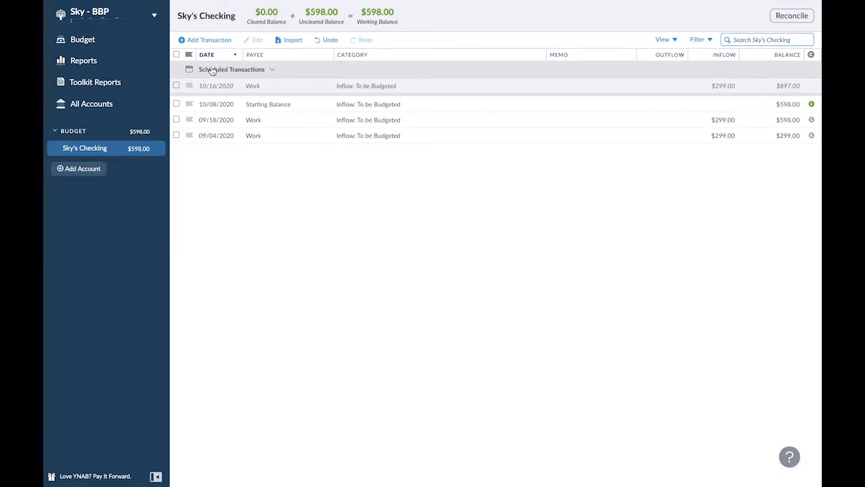
# - Start a new transaction in the checking account and date it 10/02/2020
pyautogui.click(210, 42)
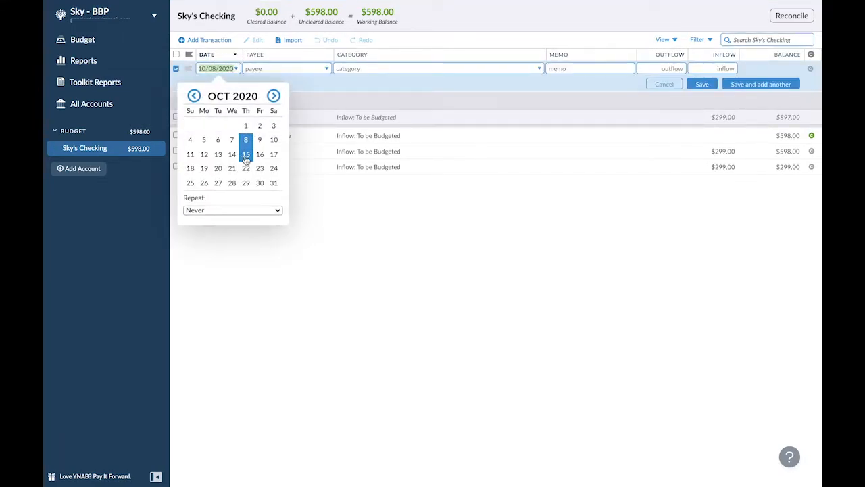
pyautogui.click(194, 97)
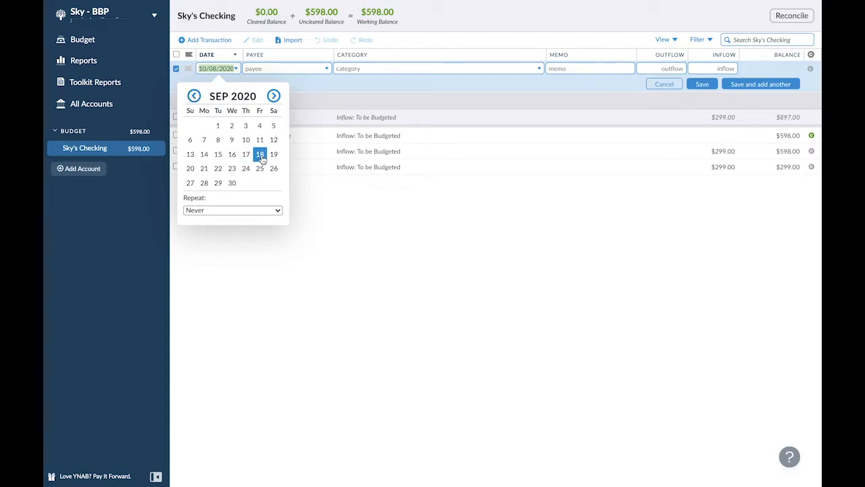
pyautogui.click(260, 168)
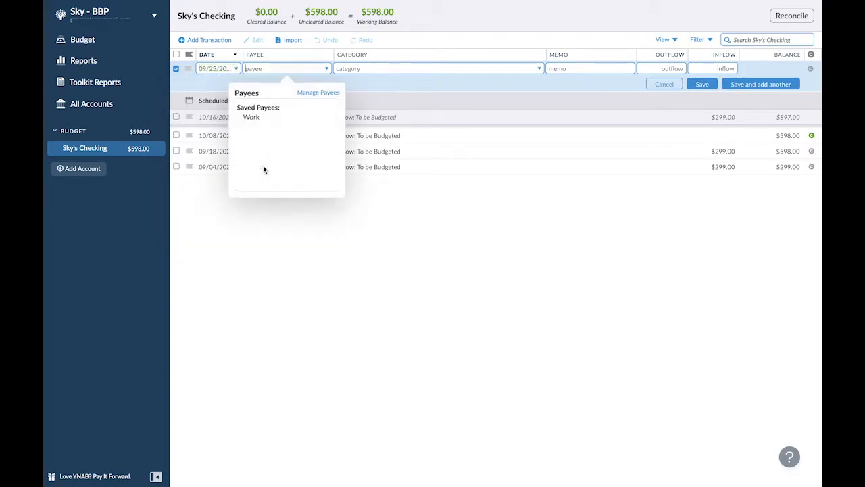
pyautogui.click(232, 72)
pyautogui.click(273, 96)
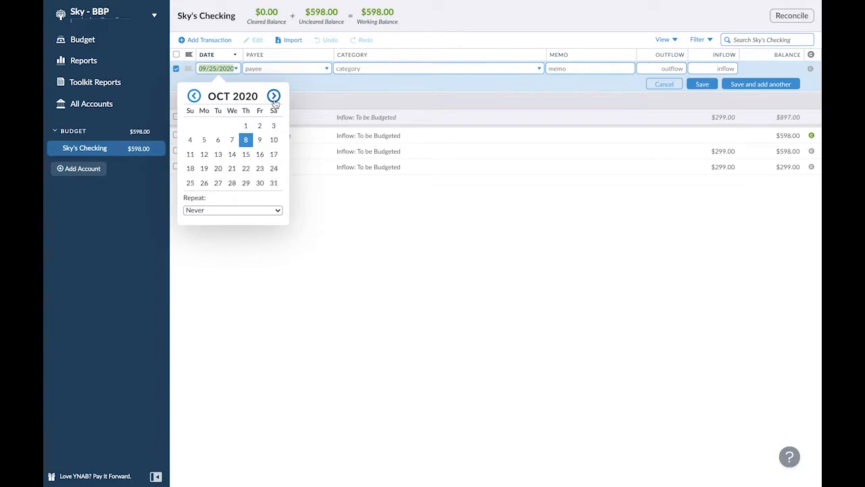
pyautogui.click(259, 127)
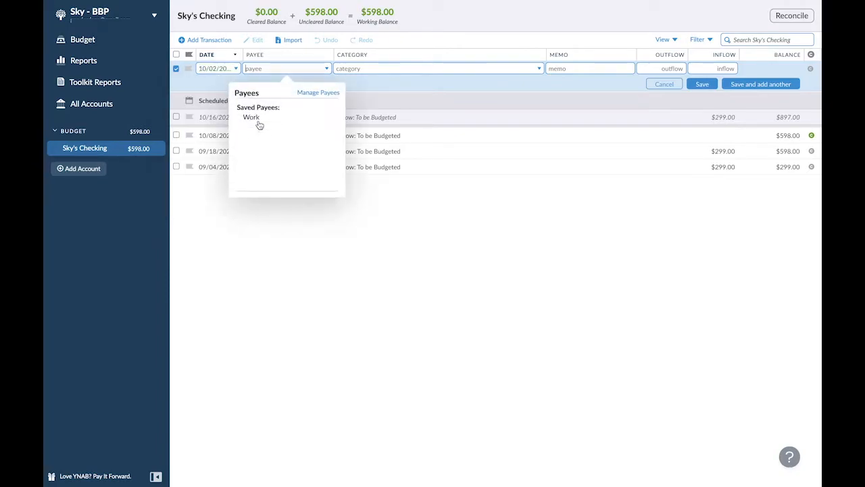
# - Set the payee to Work and the category to Inflow: To be Budgeted, enter an inflow of 299, and save the transaction
pyautogui.click(259, 116)
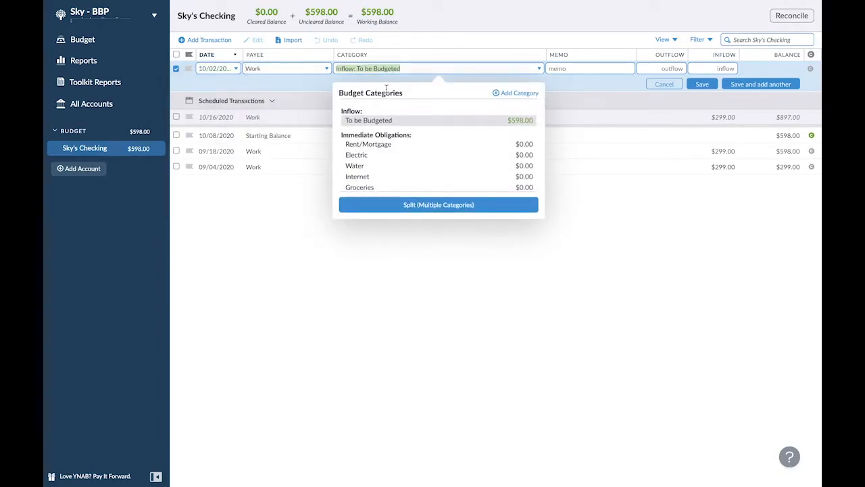
pyautogui.click(381, 122)
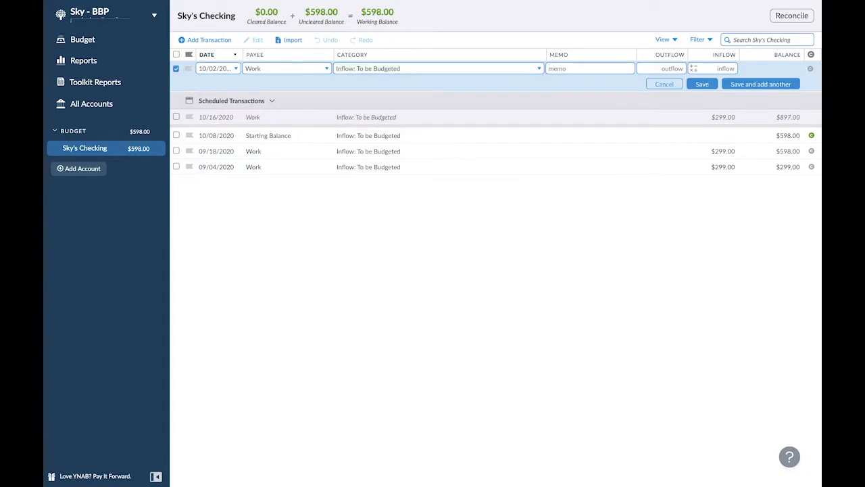
pyautogui.write('299')
pyautogui.click(702, 85)
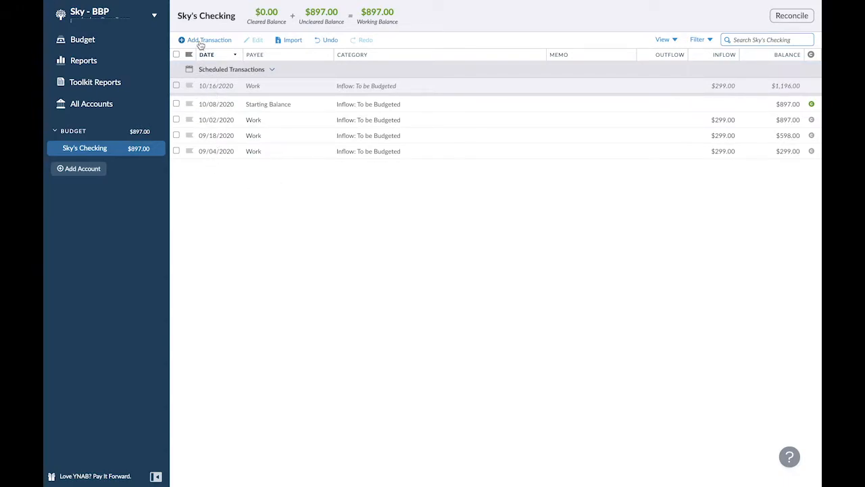
pyautogui.click(211, 42)
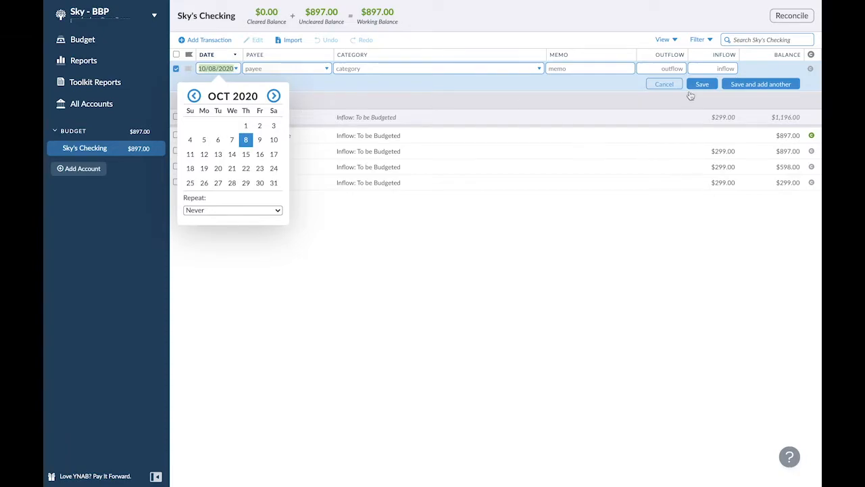
pyautogui.click(666, 89)
pyautogui.click(665, 86)
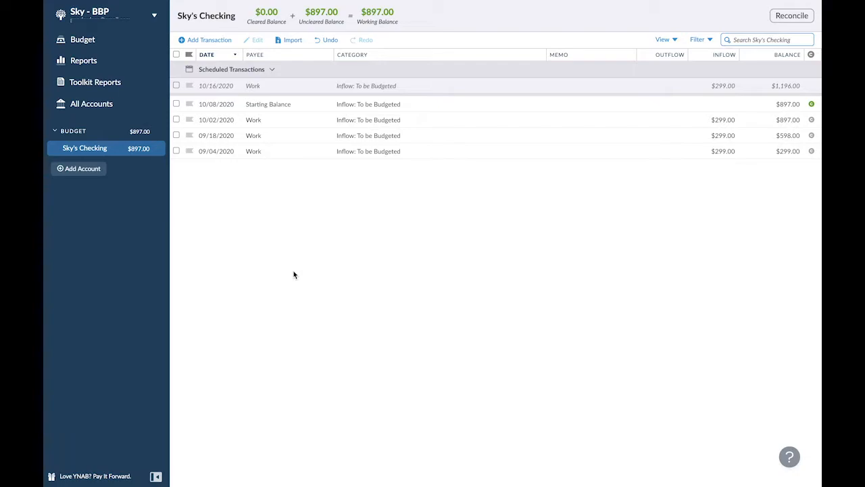
# - Rename the Rent/Mortgage category in the October 2020 budget to "Rent - assistance"
pyautogui.click(77, 44)
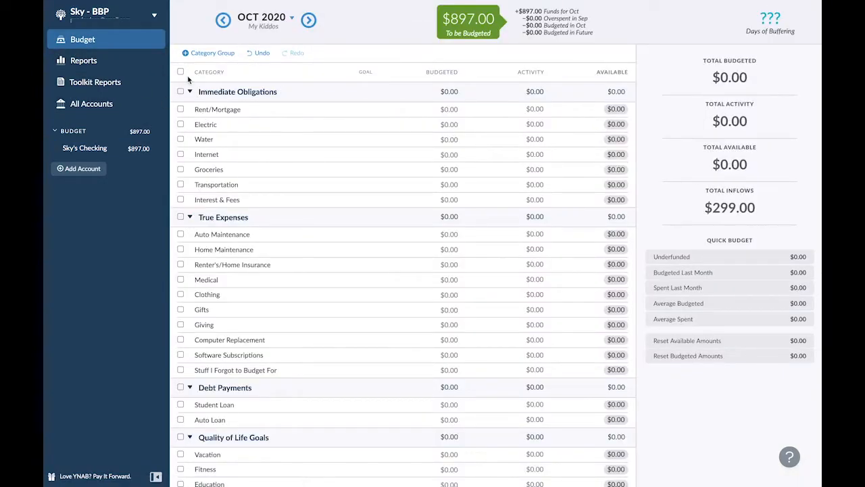
pyautogui.click(218, 113)
pyautogui.click(217, 111)
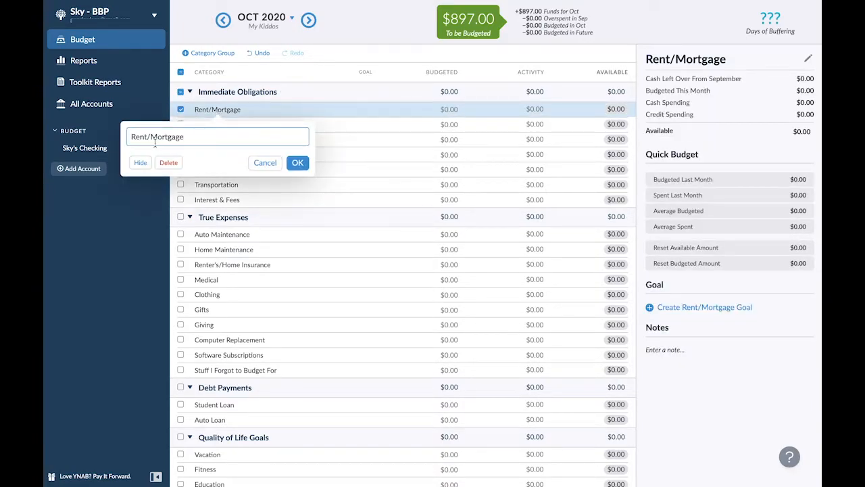
pyautogui.doubleClick(152, 137)
pyautogui.press('BackSpace')
pyautogui.write('- assistance')
pyautogui.click(299, 165)
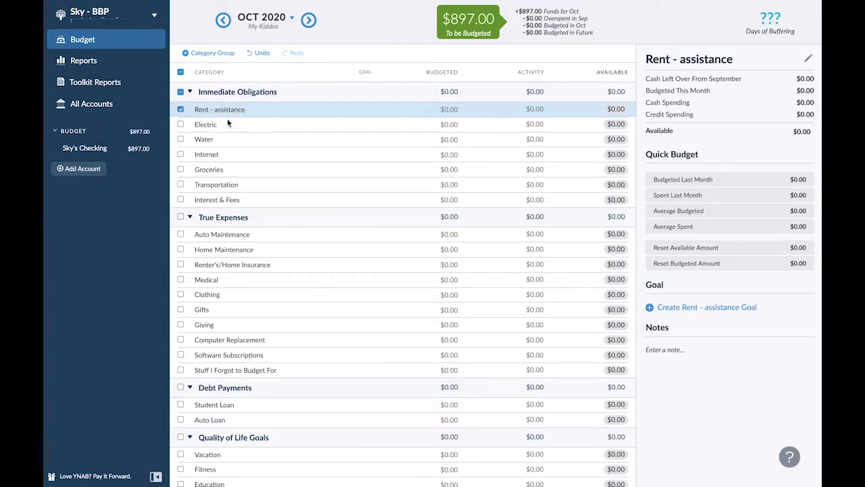
# - Create and save a monthly Needed For Spending goal of 121 for the Electric category, due on the 9th
pyautogui.click(226, 126)
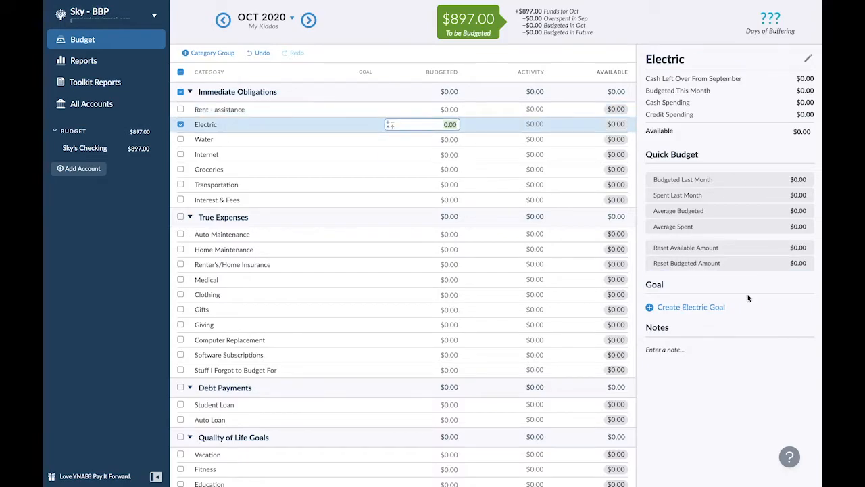
pyautogui.click(691, 307)
pyautogui.write('120')
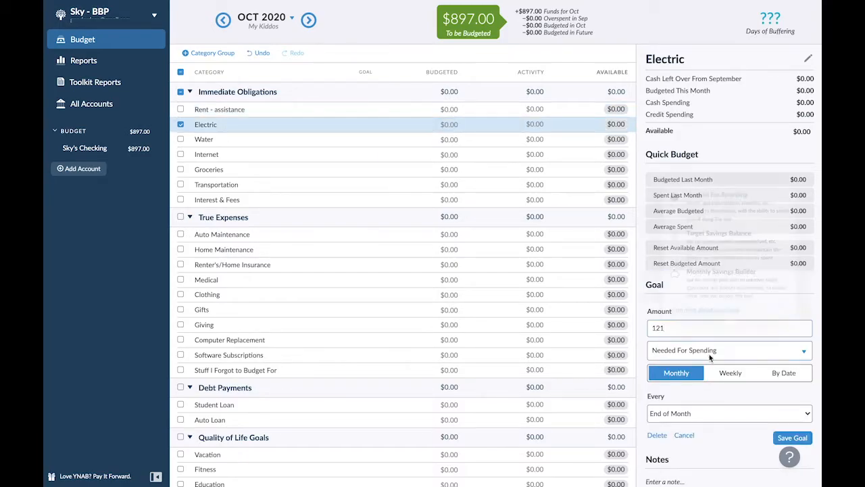
pyautogui.click(713, 352)
pyautogui.click(715, 263)
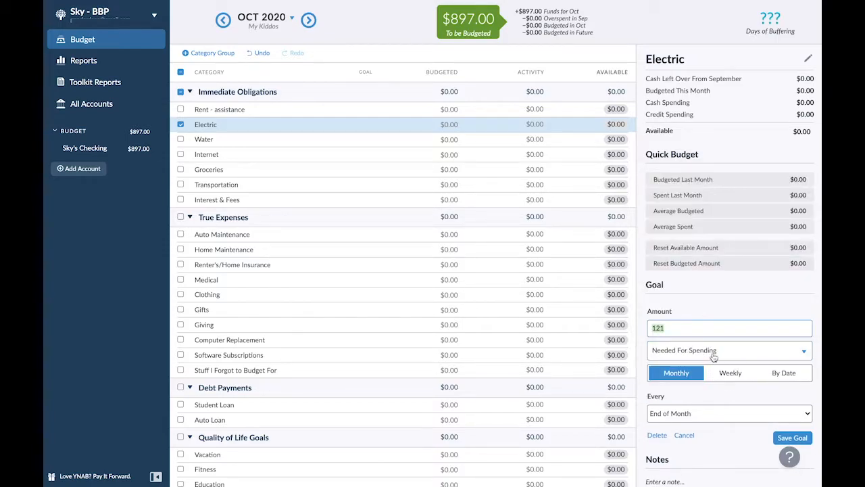
pyautogui.click(681, 413)
pyautogui.scroll(-5, 684, 444)
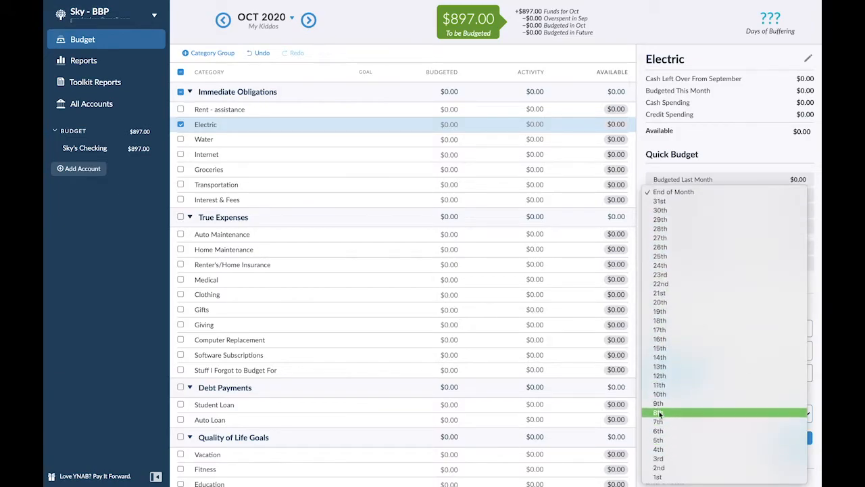
pyautogui.click(659, 404)
pyautogui.click(797, 440)
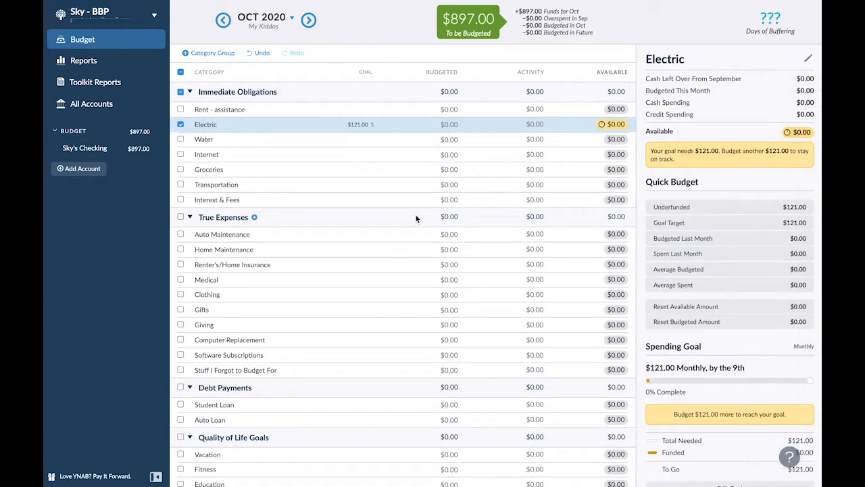
# - Move the Internet category above Water and save a monthly Needed For Spending goal of 10 for it, due on the 16th
pyautogui.click(241, 157)
pyautogui.moveTo(238, 155); pyautogui.dragTo(278, 142)
pyautogui.click(687, 306)
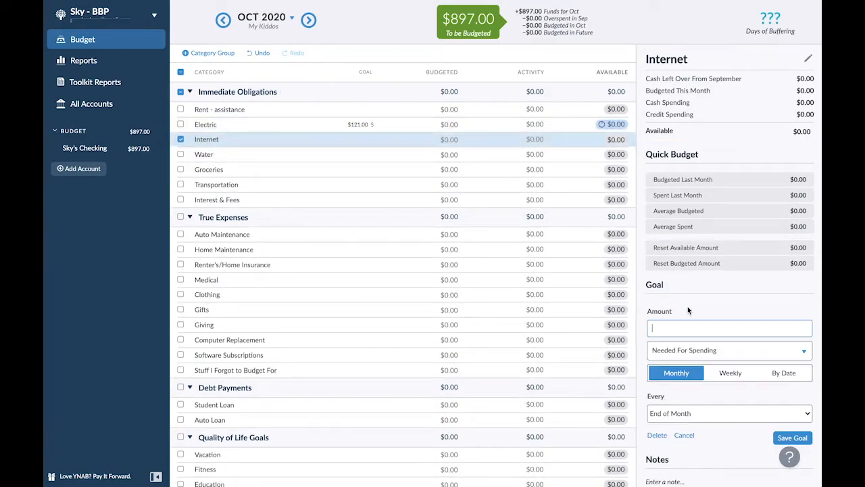
pyautogui.write('10')
pyautogui.click(690, 350)
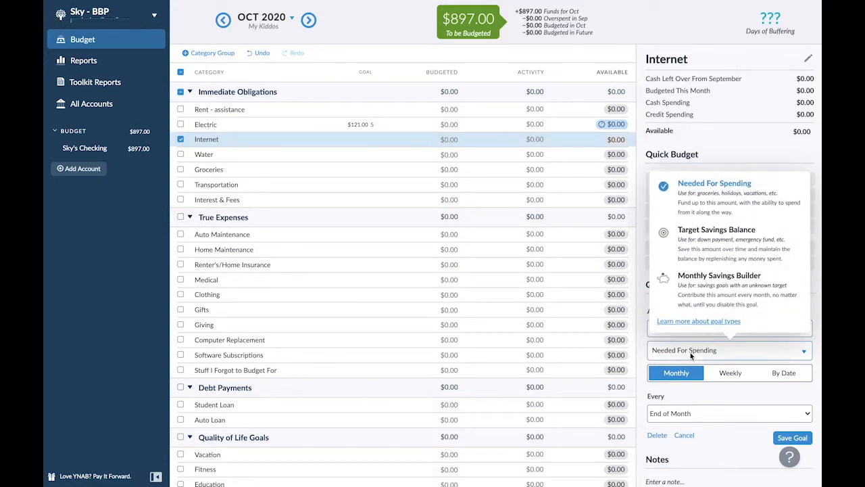
pyautogui.click(792, 437)
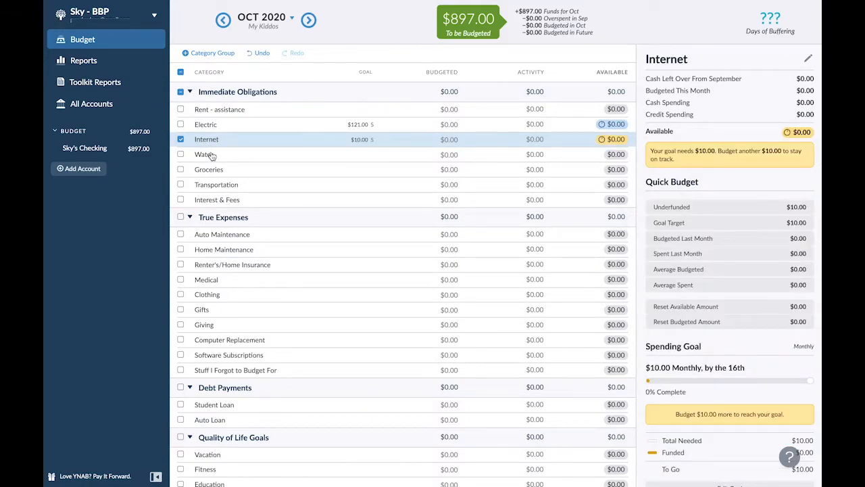
# - Create and save a monthly Needed For Spending goal of 86 for the Water category, due on the 26th
pyautogui.click(204, 154)
pyautogui.click(656, 307)
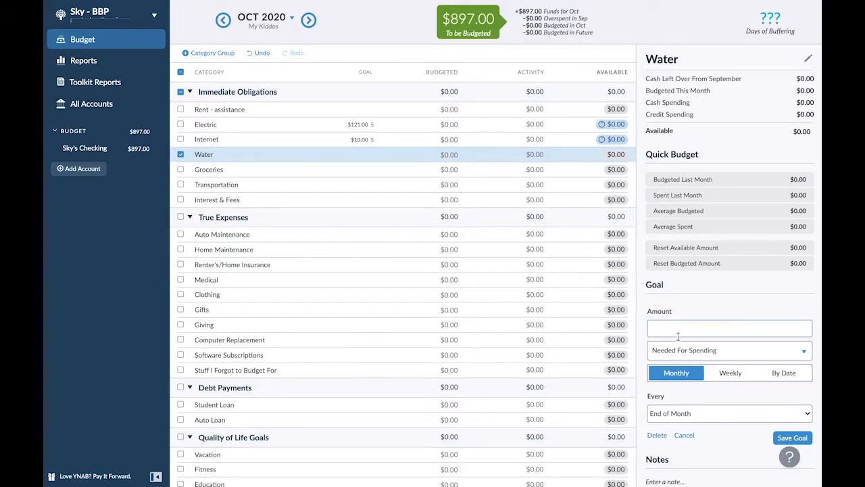
pyautogui.write('30')
pyautogui.click(675, 357)
pyautogui.click(676, 358)
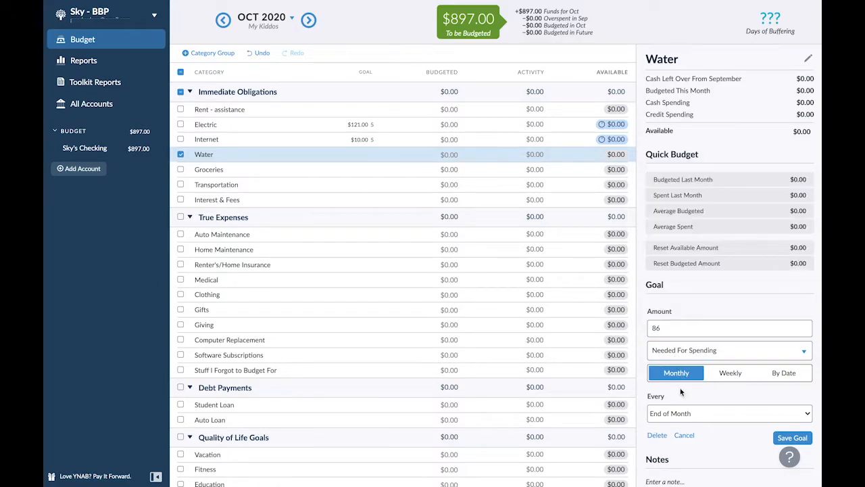
pyautogui.click(679, 413)
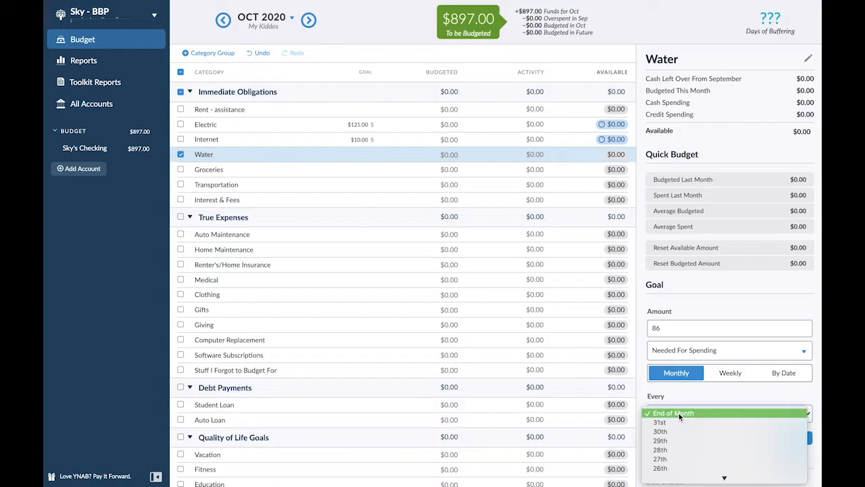
pyautogui.click(660, 468)
pyautogui.click(789, 437)
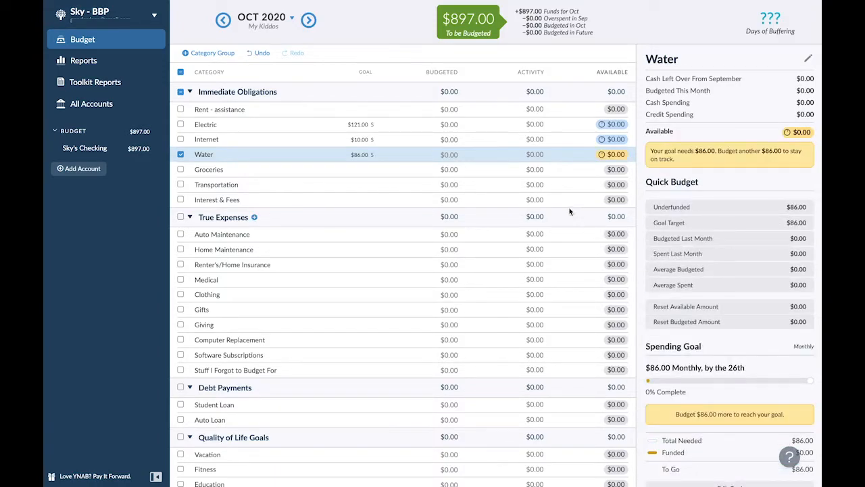
# - Rename the Electric category to "Electric (9)" to show its due day
pyautogui.click(214, 128)
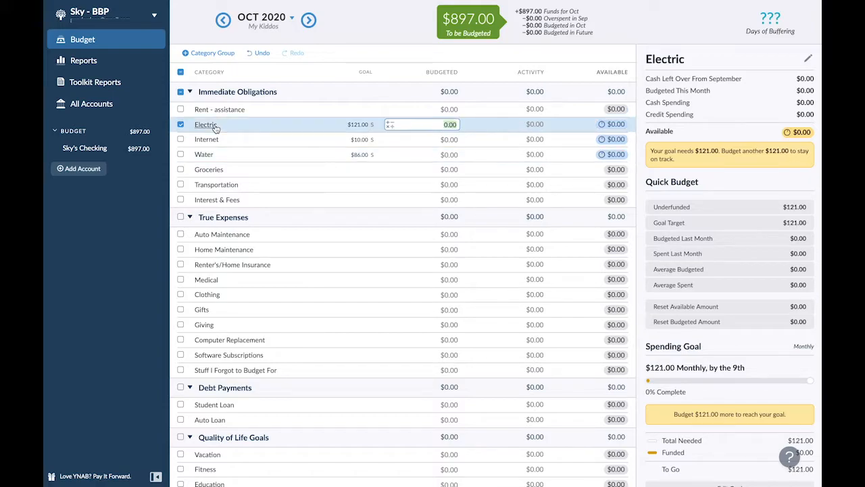
pyautogui.click(215, 126)
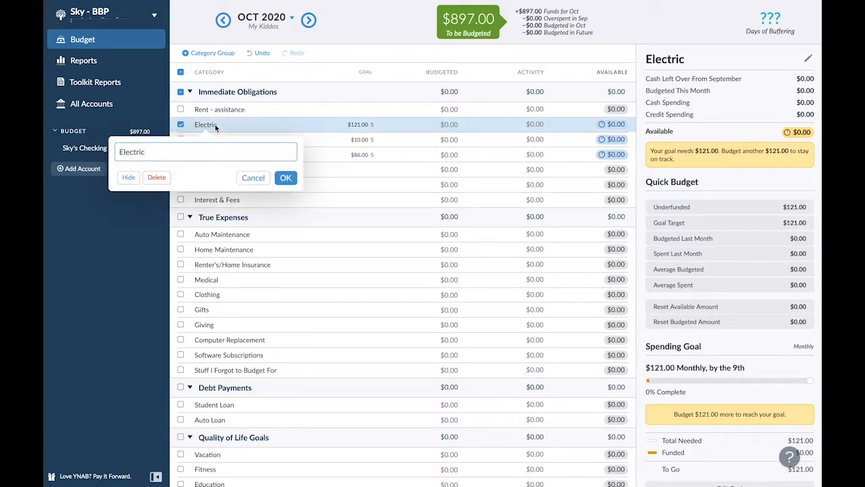
pyautogui.write('(9')
pyautogui.click(285, 177)
# - Rename the Internet category to "Internet (16)" to show its due day
pyautogui.click(216, 140)
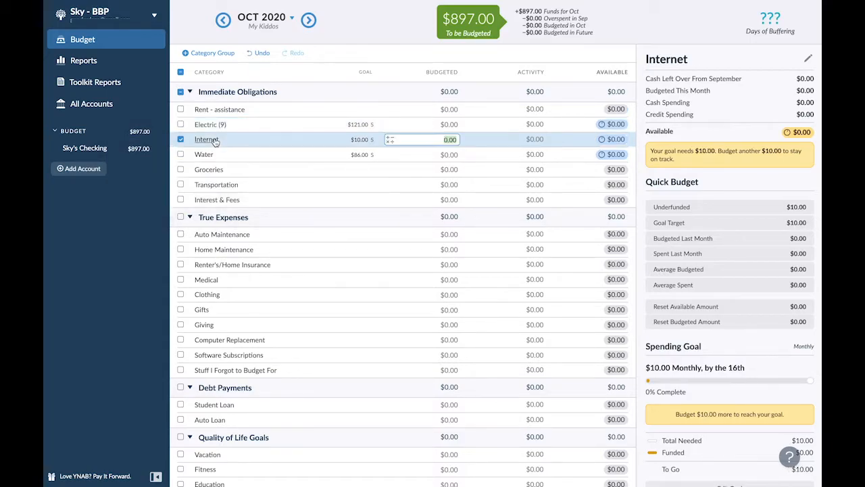
pyautogui.click(214, 138)
pyautogui.write('(')
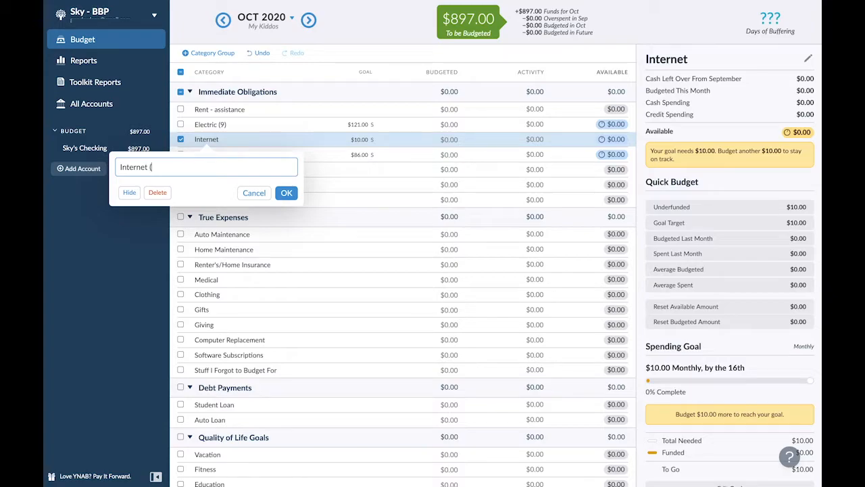
pyautogui.write('16)')
pyautogui.click(289, 194)
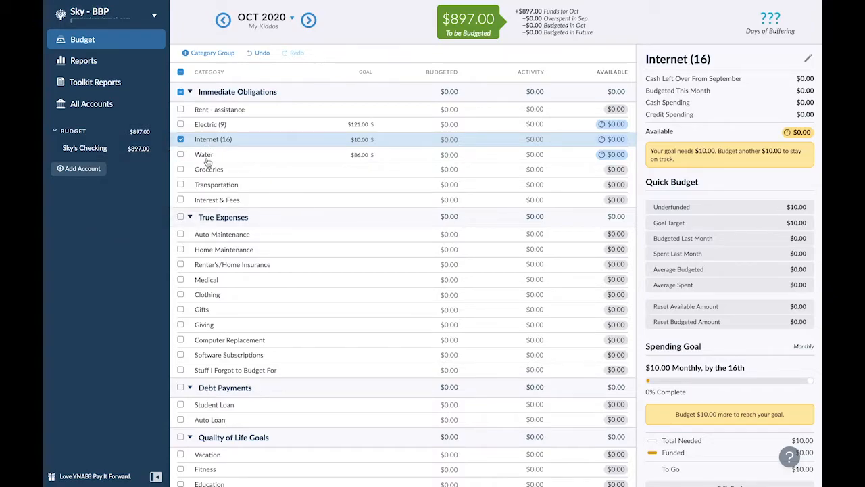
# - Rename the Water category to "Water (26)" to show its due day
pyautogui.click(206, 161)
pyautogui.click(207, 160)
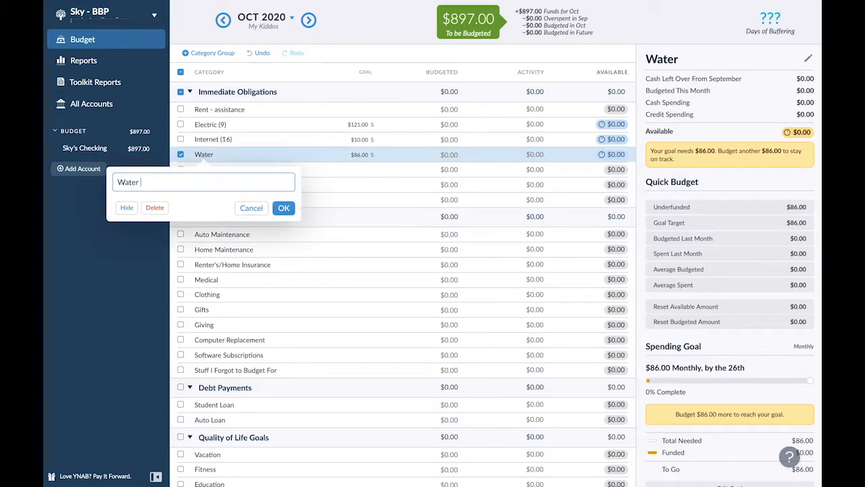
pyautogui.write('(2')
pyautogui.click(286, 211)
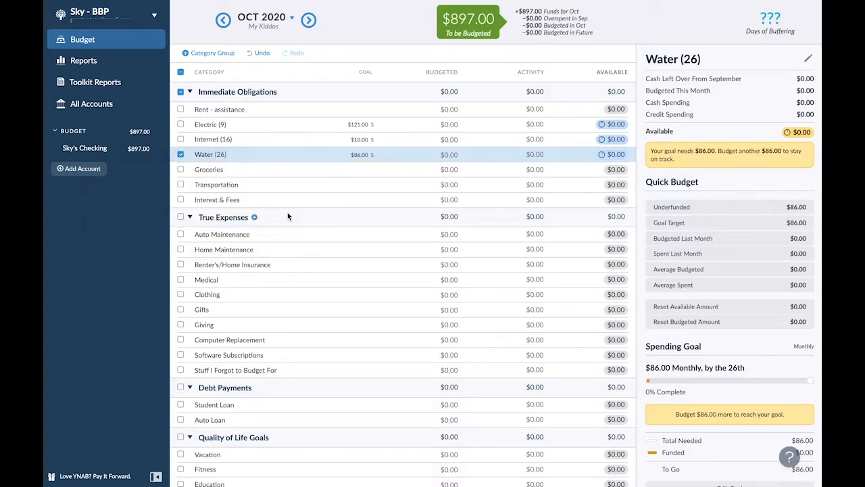
pyautogui.click(409, 226)
# - Add an "Auto Insurance" category to the Immediate Obligations group and place it directly below Water (26)
pyautogui.click(220, 55)
pyautogui.click(205, 110)
pyautogui.click(283, 93)
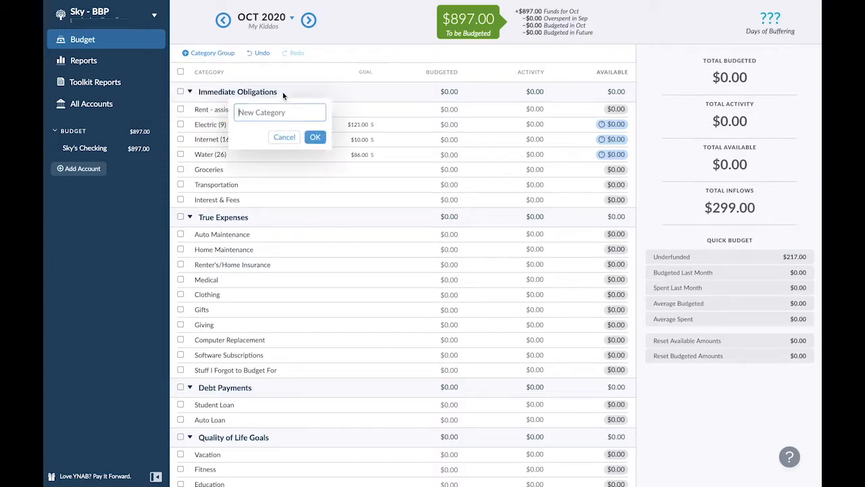
pyautogui.write('Auto Insurance')
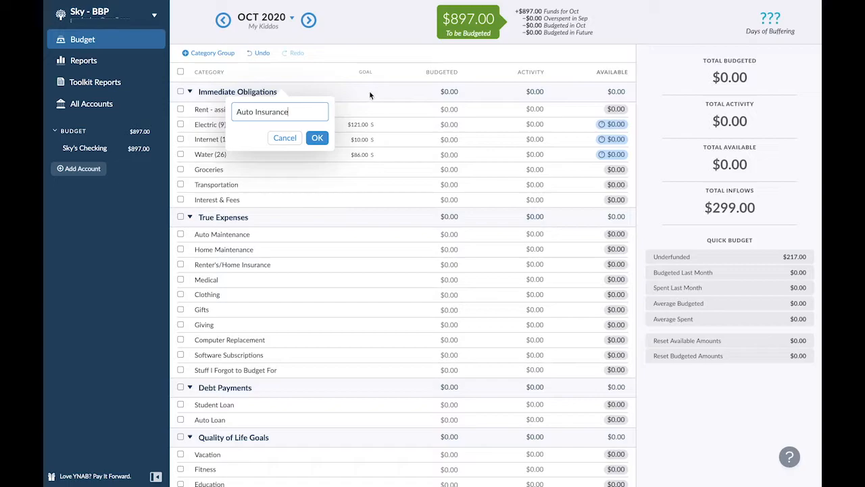
pyautogui.click(317, 137)
pyautogui.moveTo(230, 111); pyautogui.dragTo(231, 196)
# - Create a monthly Needed For Spending goal of $54 due on the 26th for the Auto Insurance category
pyautogui.click(227, 169)
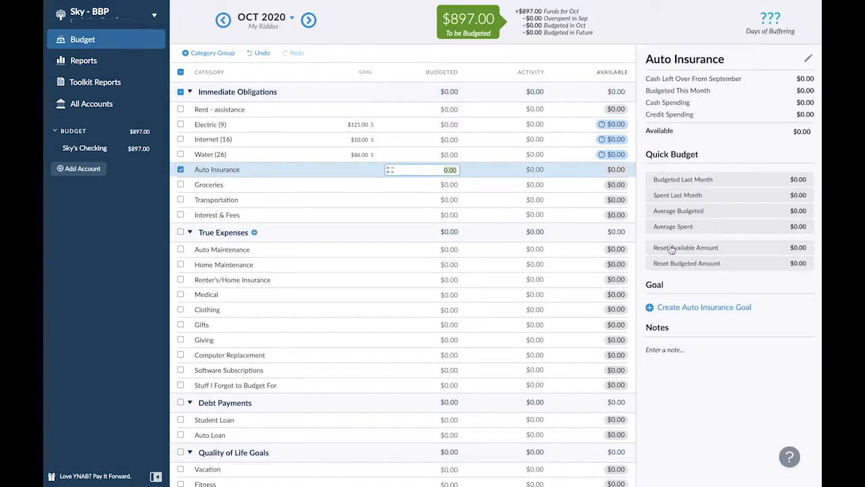
pyautogui.click(664, 306)
pyautogui.write('54')
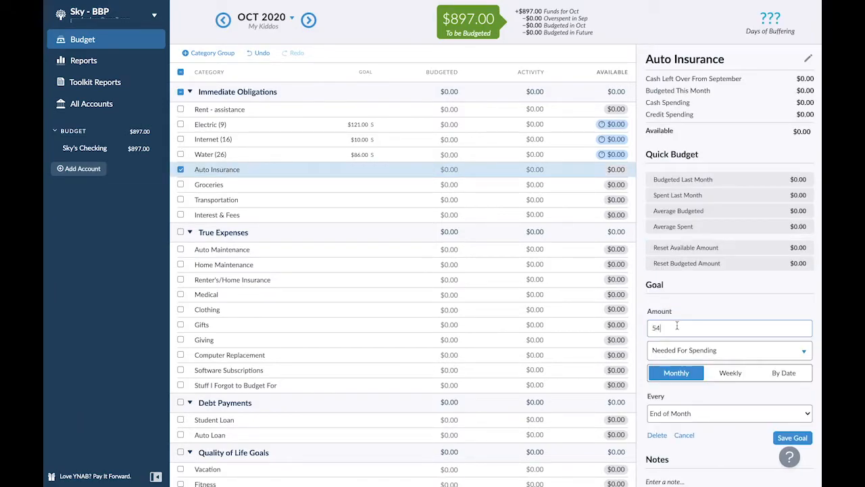
pyautogui.click(695, 411)
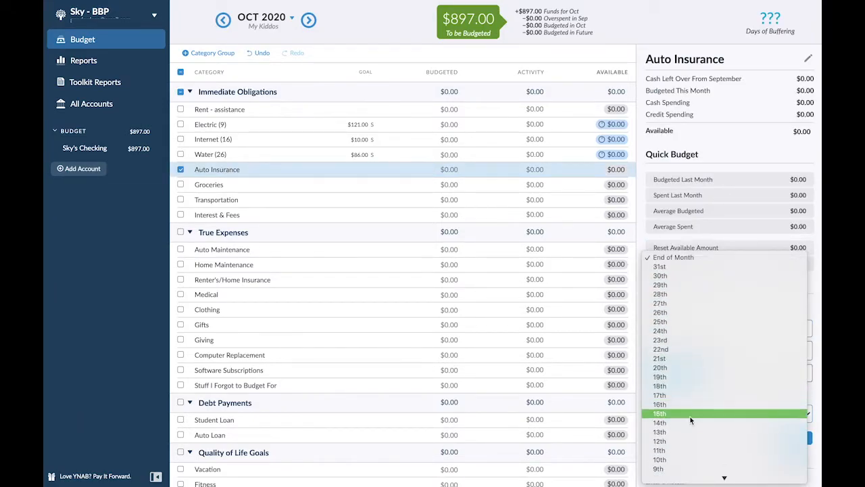
pyautogui.click(677, 312)
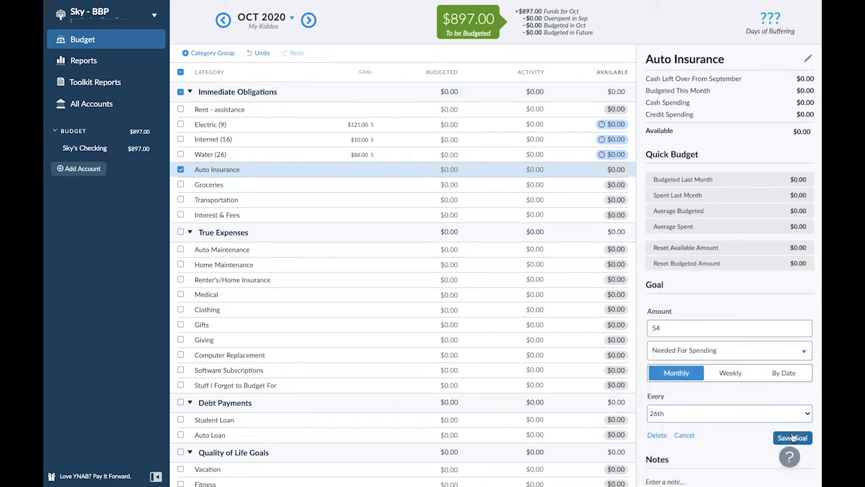
pyautogui.click(792, 437)
# - Rename the Auto Insurance category to "Auto Insurance (26)" to show its due day
pyautogui.click(219, 171)
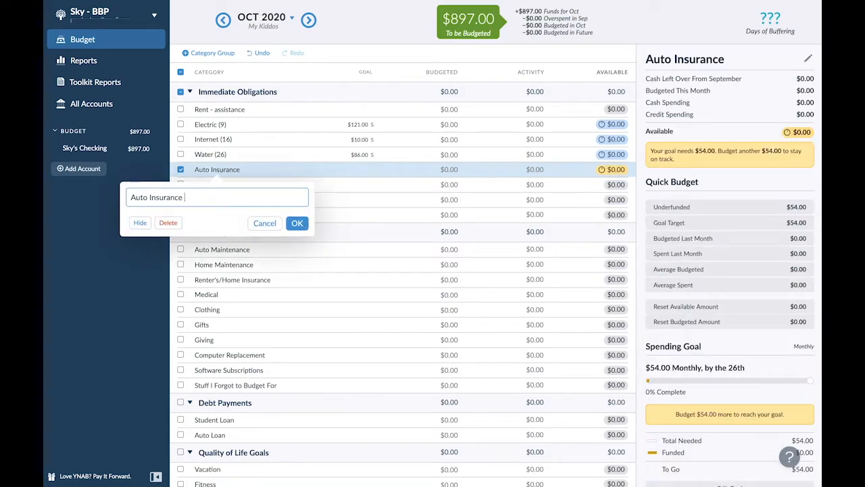
pyautogui.write('(26')
pyautogui.click(296, 224)
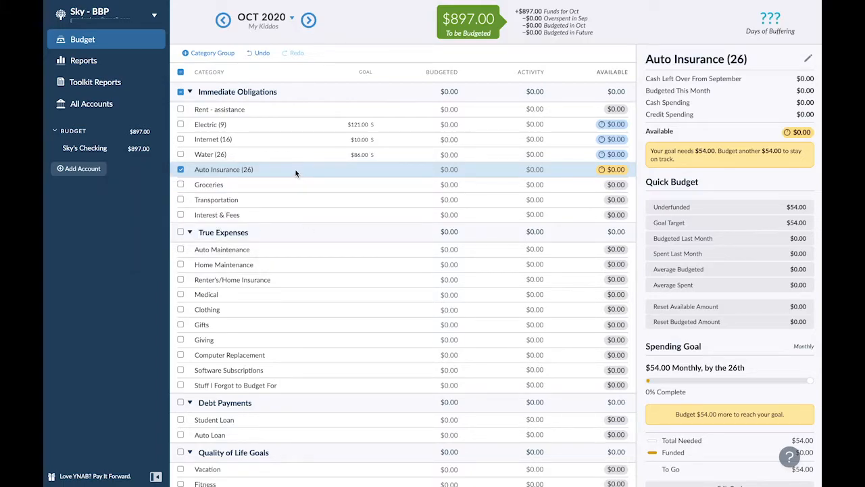
pyautogui.click(181, 170)
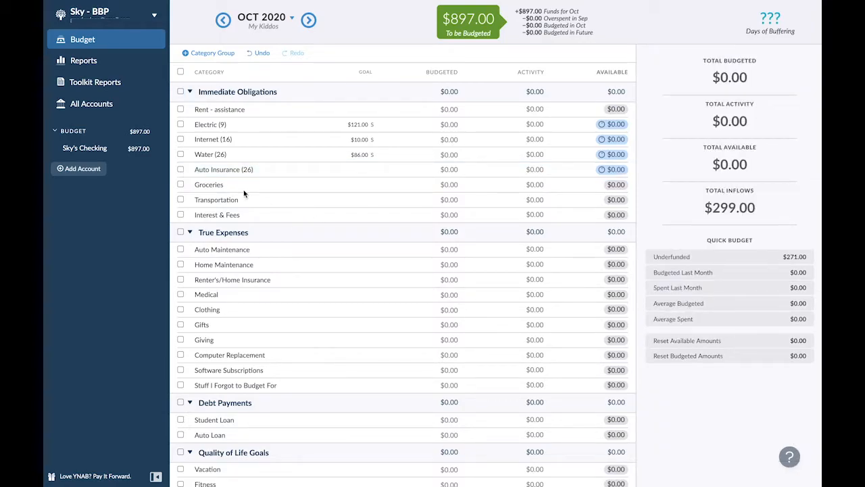
# - Rename the Transportation category in Immediate Obligations to "Gas"
pyautogui.click(224, 199)
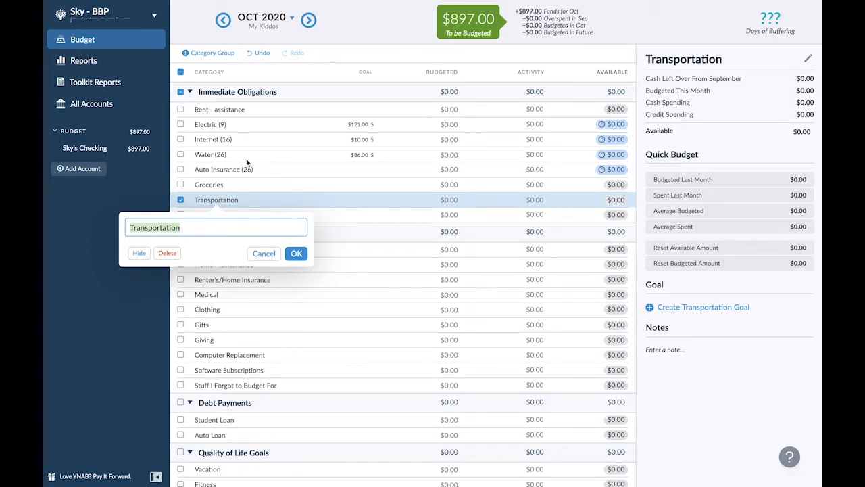
pyautogui.press('BackSpace')
pyautogui.write('Gas')
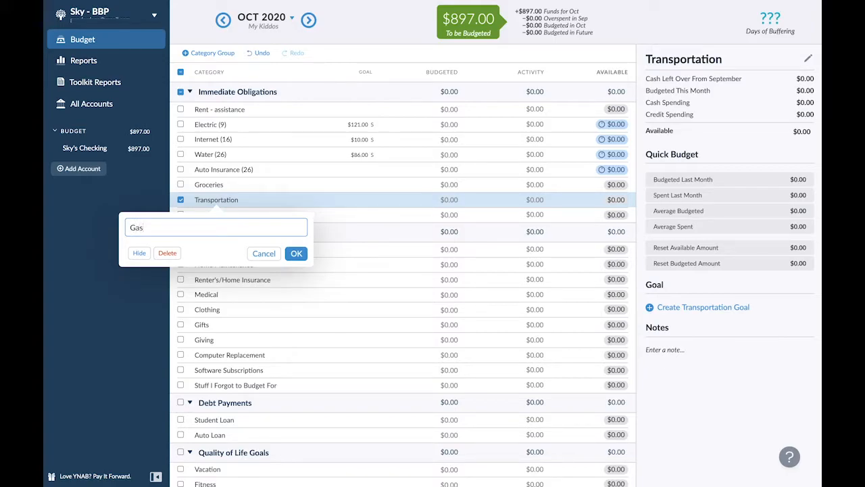
pyautogui.click(296, 254)
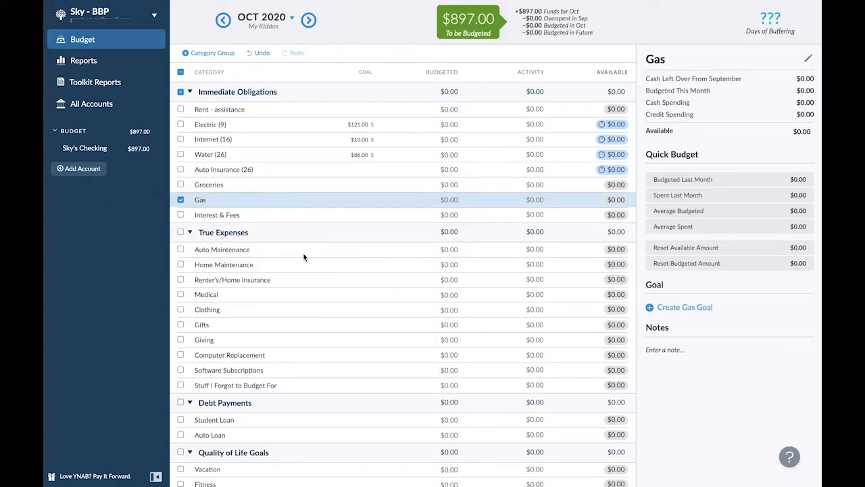
# - Rename the Gas category in Immediate Obligations to "Auto Fuel"
pyautogui.click(203, 203)
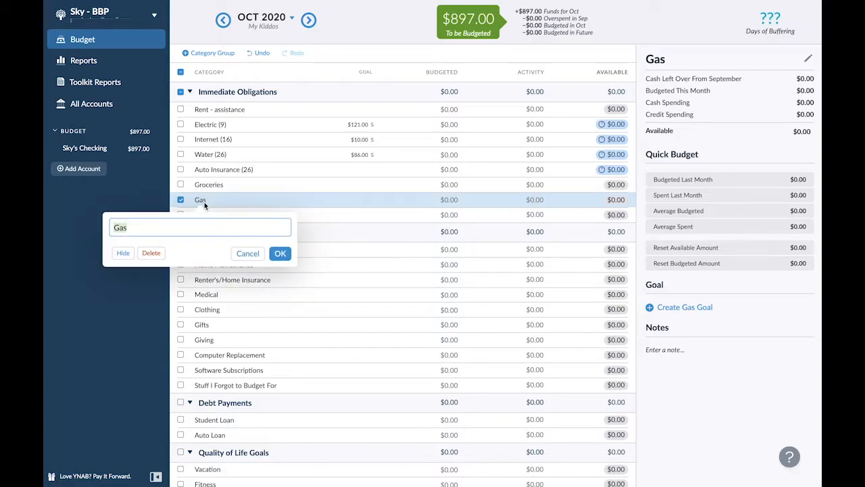
pyautogui.write('Auto Fuel')
pyautogui.click(281, 252)
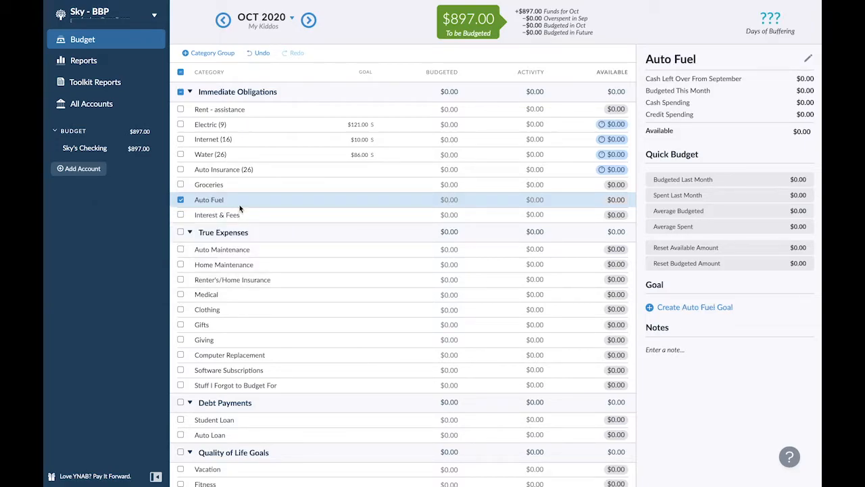
# - Move the Auto Fuel category directly below Auto Insurance (26) and rename it "Natural Gas (31)"
pyautogui.moveTo(233, 200); pyautogui.dragTo(225, 180)
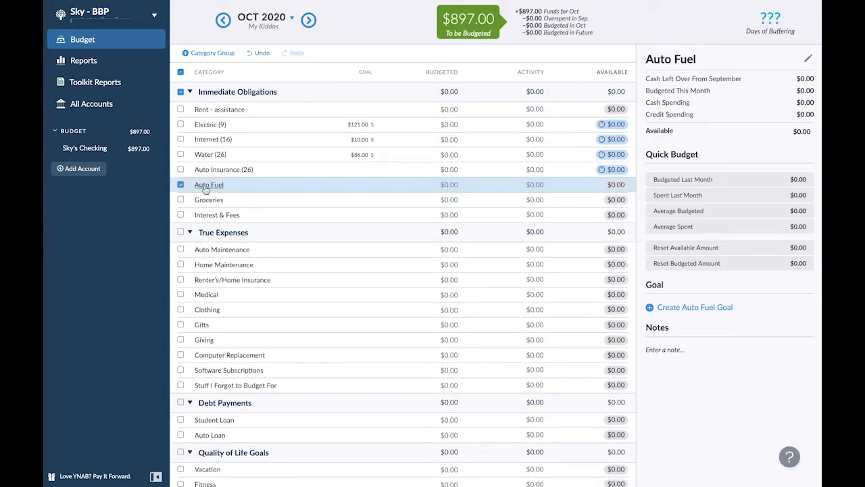
pyautogui.click(204, 187)
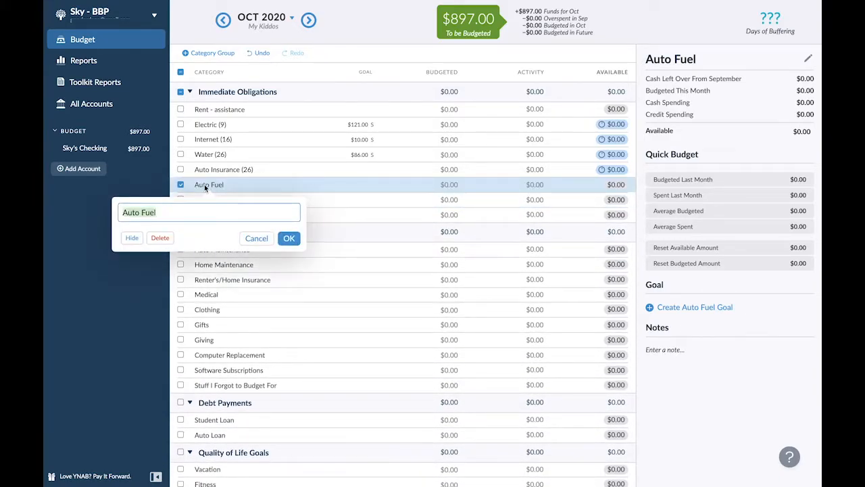
pyautogui.write('Natural Gas (31)')
pyautogui.press('Return')
# - Create a monthly Needed For Spending goal of $126 due on the 31st for the Natural Gas (31) category
pyautogui.click(683, 307)
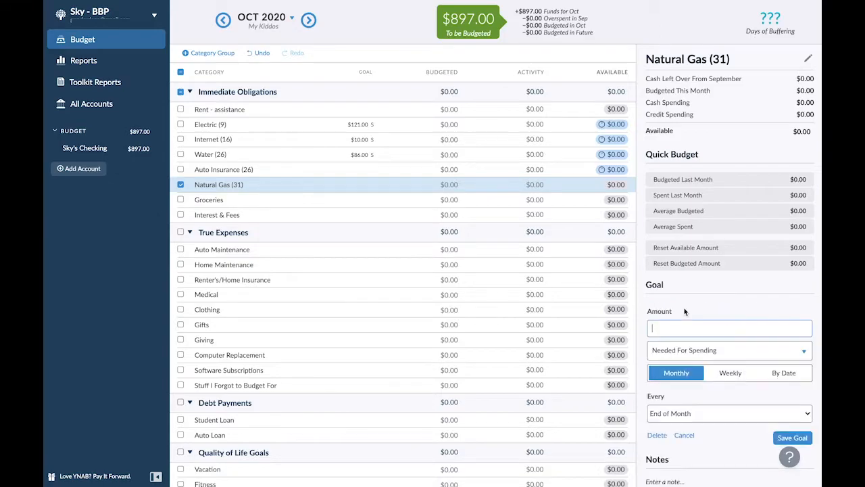
pyautogui.write('100')
pyautogui.click(686, 354)
pyautogui.click(686, 353)
pyautogui.click(680, 410)
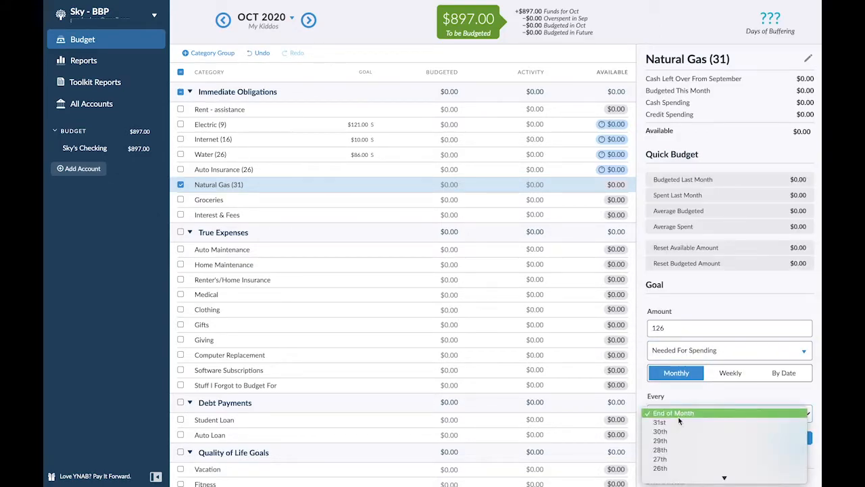
pyautogui.click(678, 424)
pyautogui.click(794, 438)
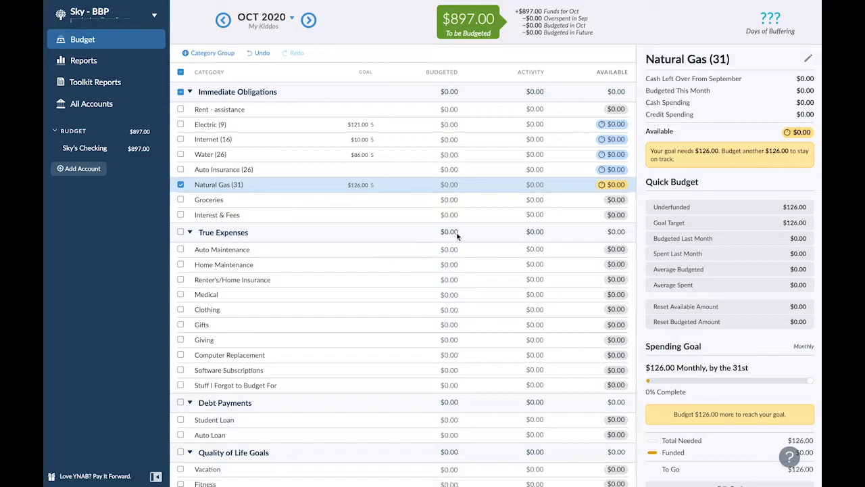
# - Change the due day of the Natural Gas (31) spending goal to End of Month
pyautogui.scroll(-1, 700, 473)
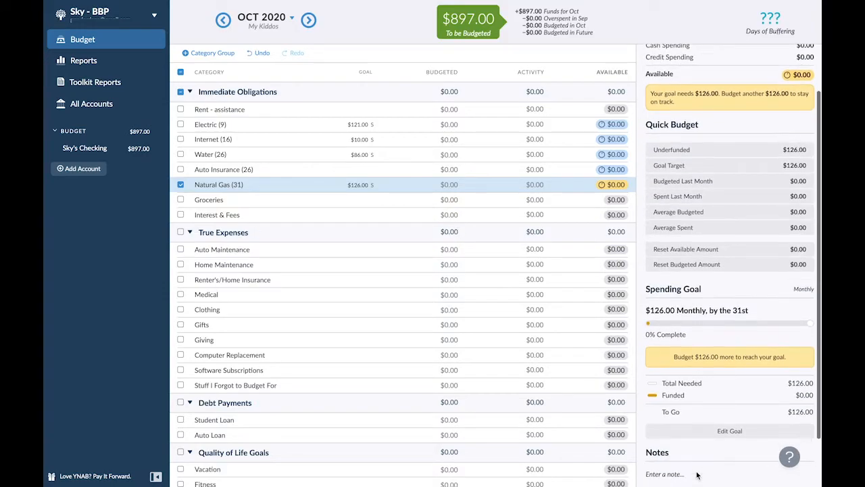
pyautogui.click(694, 430)
pyautogui.click(677, 412)
pyautogui.click(676, 405)
pyautogui.click(792, 438)
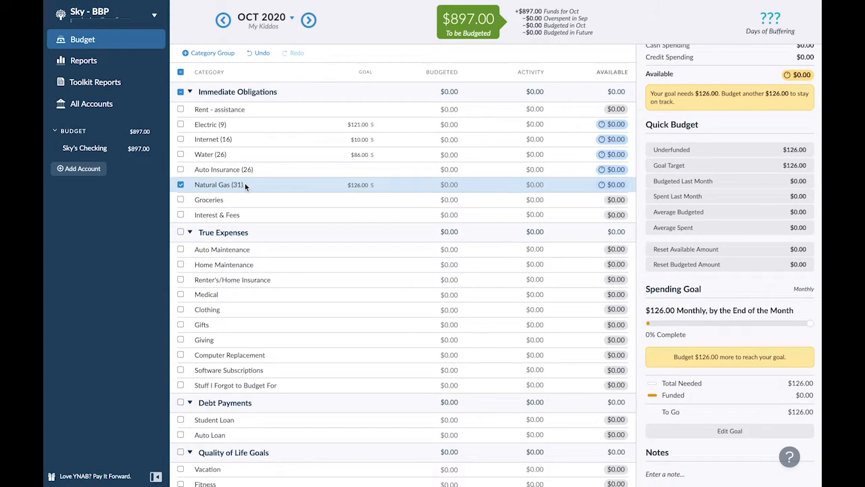
pyautogui.click(180, 187)
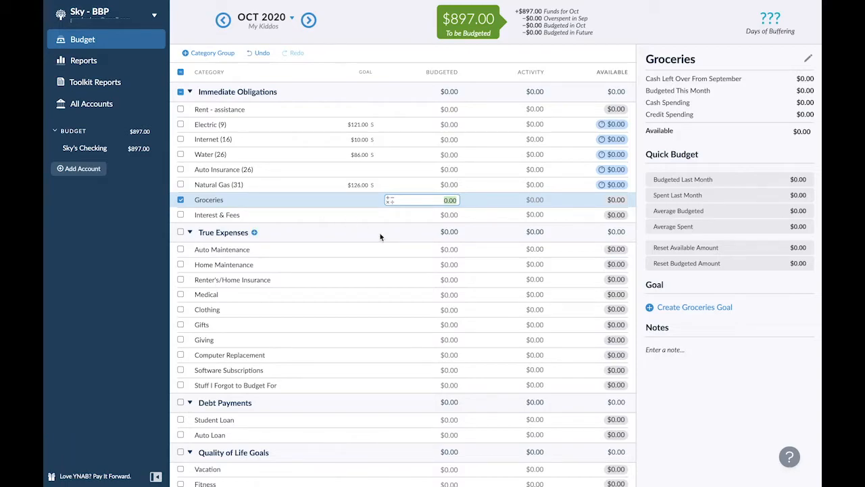
# - Create a monthly Needed For Spending goal of $1,018 due at the End of Month for the Groceries category
pyautogui.click(687, 307)
pyautogui.write('1018')
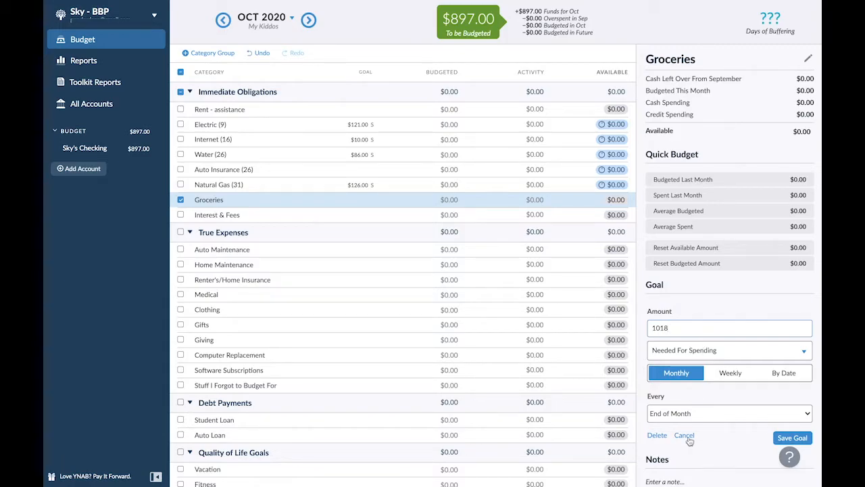
pyautogui.click(795, 437)
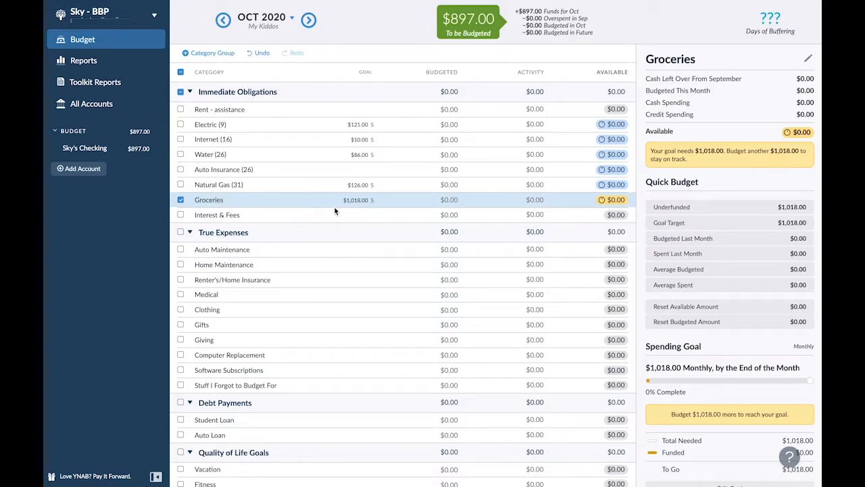
pyautogui.click(181, 201)
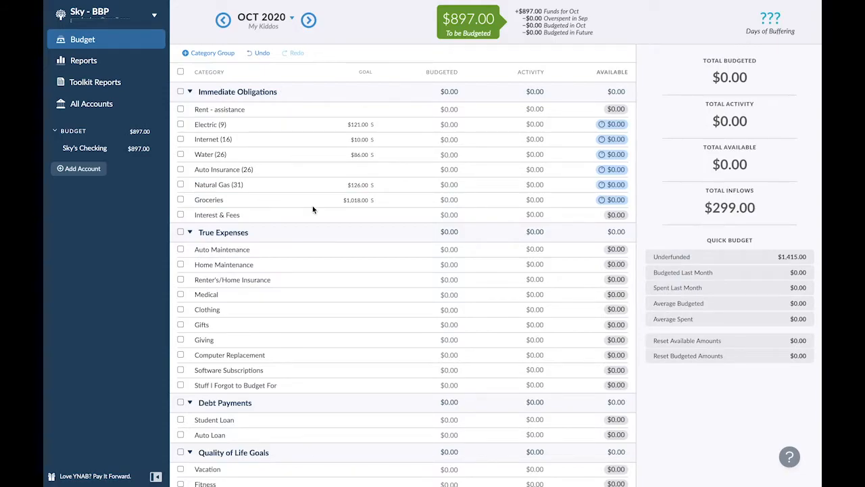
# - Add an "Auto Fuel" category to the Immediate Obligations group and place it directly below Groceries
pyautogui.click(283, 93)
pyautogui.write('Auto Fuel')
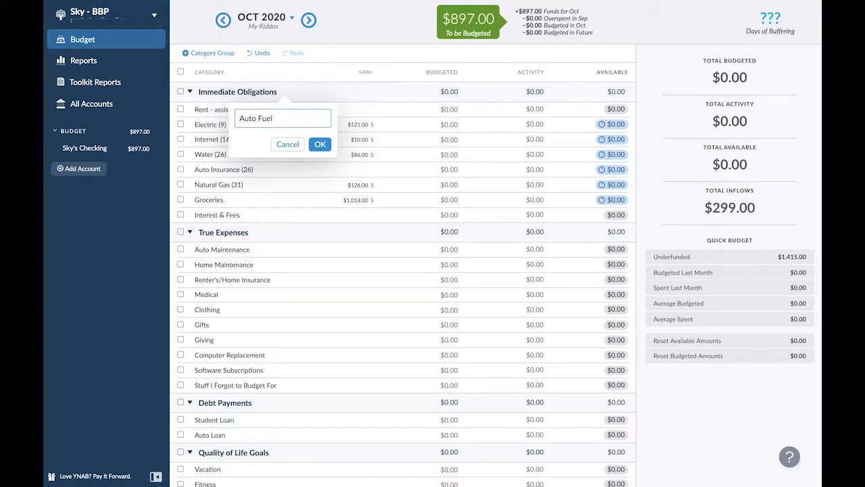
pyautogui.click(319, 144)
pyautogui.moveTo(240, 110); pyautogui.dragTo(239, 233)
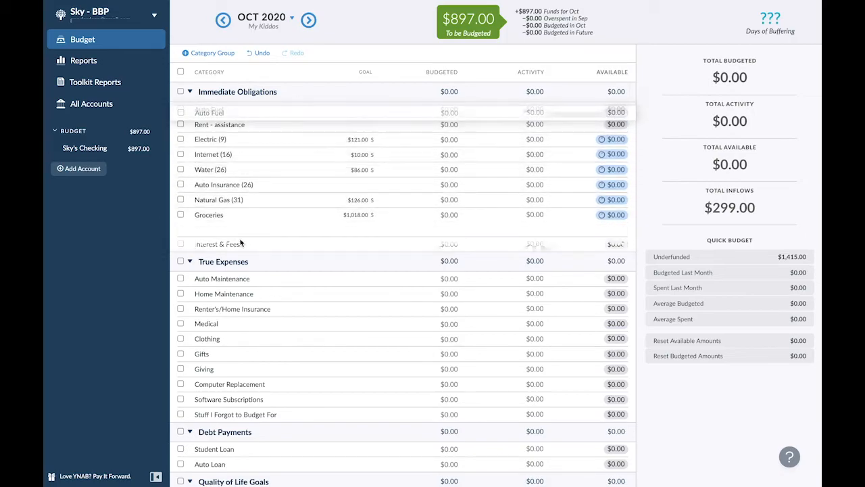
# - Create a monthly Needed For Spending goal of $100 due at the End of Month for the Auto Fuel category
pyautogui.click(229, 215)
pyautogui.click(650, 306)
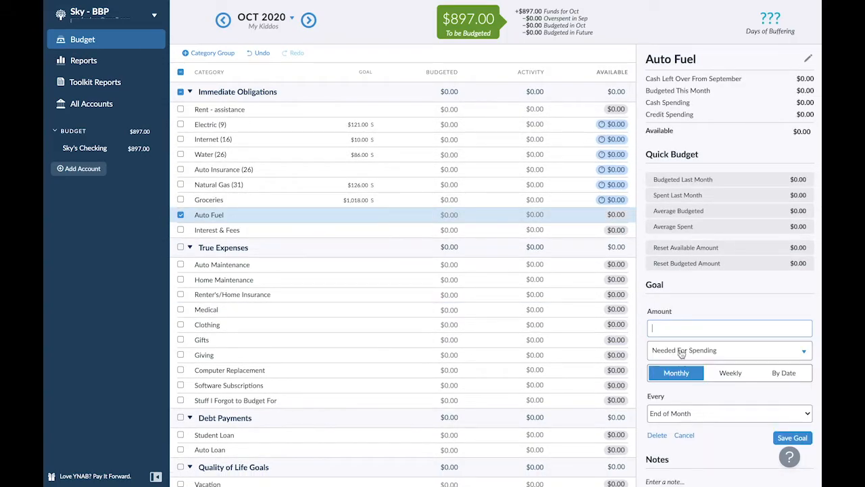
pyautogui.write('100')
pyautogui.click(796, 438)
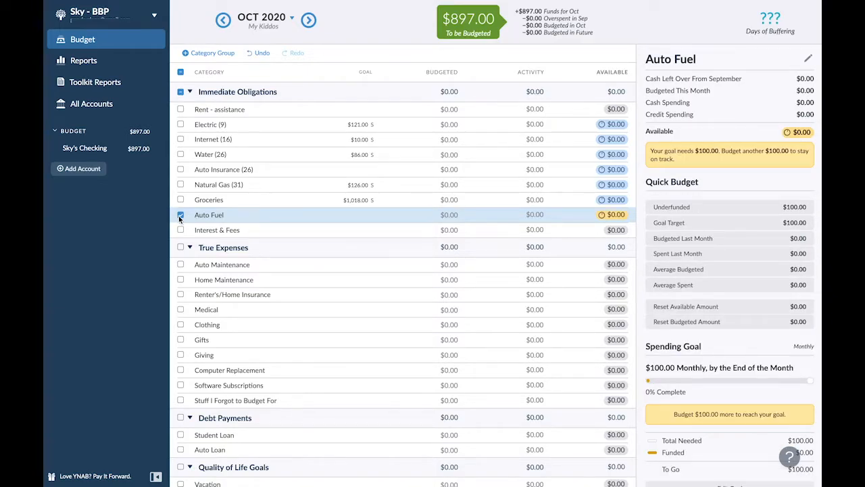
# - Rename the Interest & Fees category in Immediate Obligations to "Misc."
pyautogui.click(203, 229)
pyautogui.hotkey('ctrl', 'shift', 'Left')
pyautogui.hotkey('ctrl', 'shift', 'Left')
pyautogui.hotkey('ctrl', 'shift', 'Left')
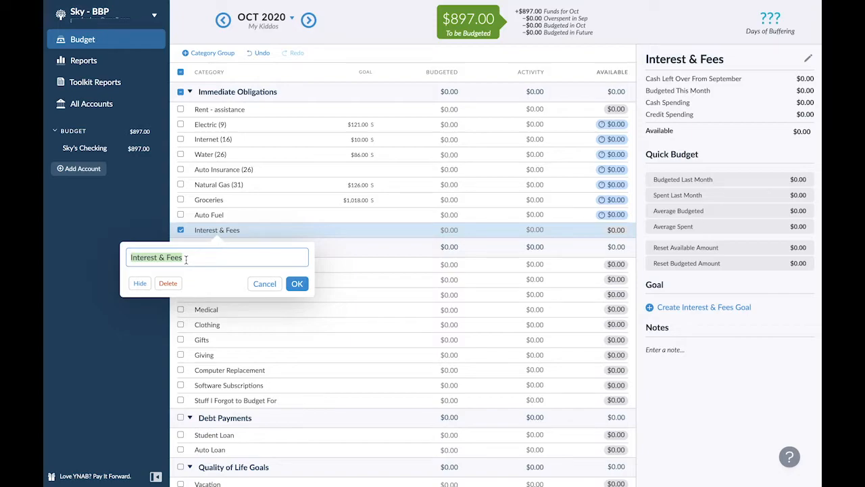
pyautogui.write('Misc.')
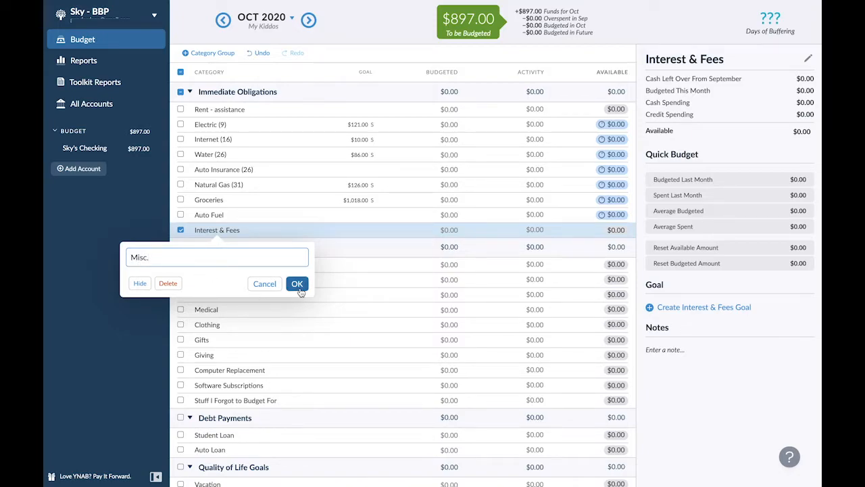
pyautogui.click(297, 284)
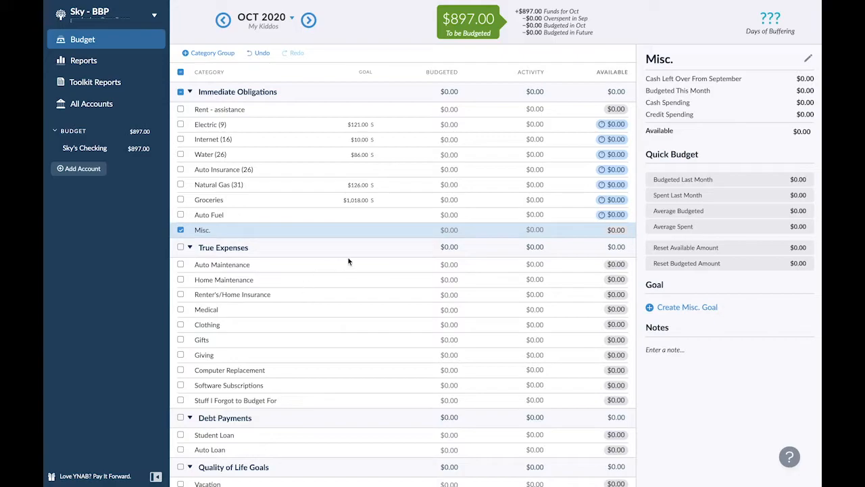
# - Create a monthly Needed For Spending goal of $40 due at the End of Month for the Misc. category
pyautogui.click(676, 308)
pyautogui.write('40')
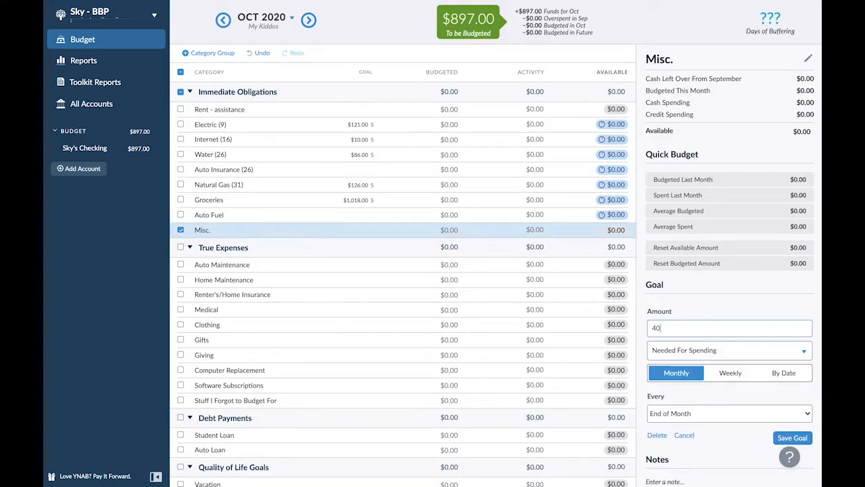
pyautogui.click(793, 438)
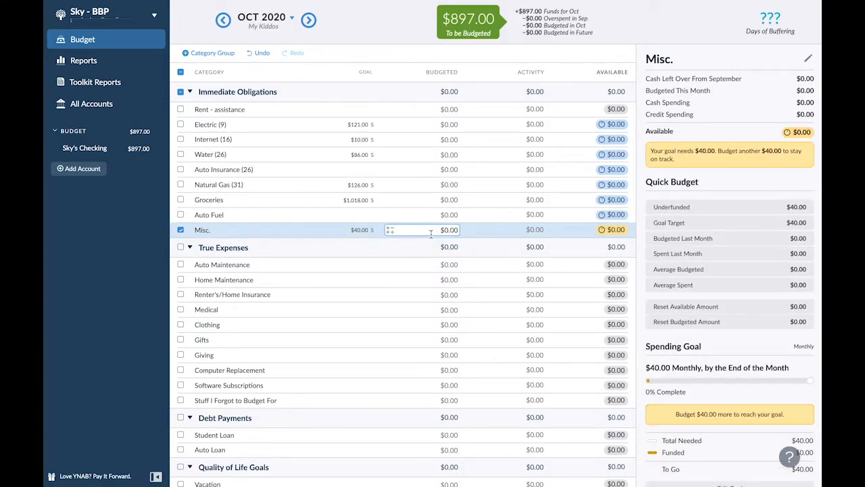
pyautogui.click(181, 230)
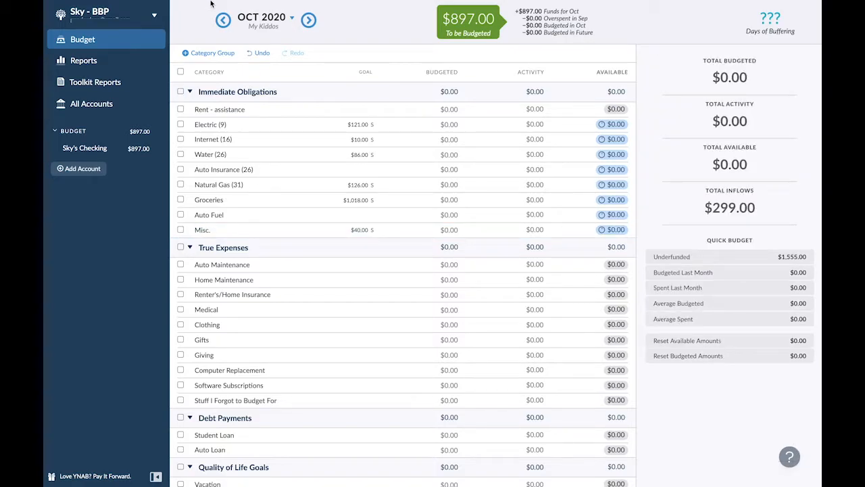
# - Switch the budget to September 2020 and collapse the True Expenses category group
pyautogui.click(223, 20)
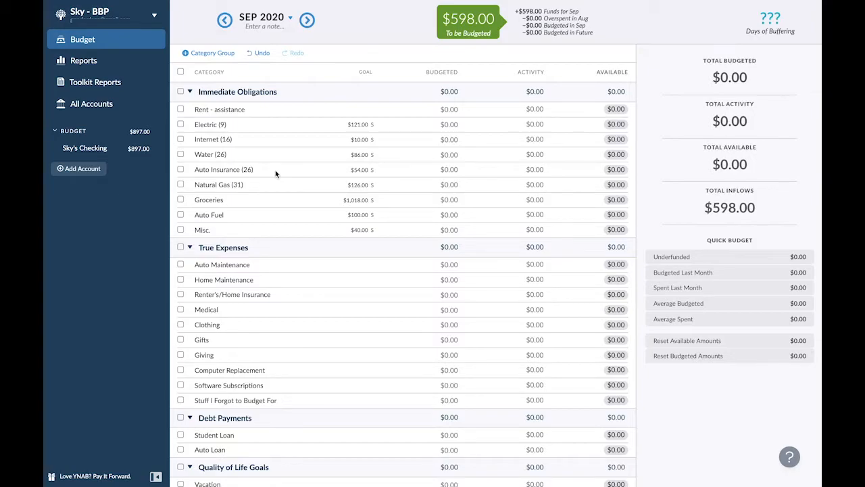
pyautogui.click(190, 248)
pyautogui.click(190, 248)
pyautogui.click(189, 248)
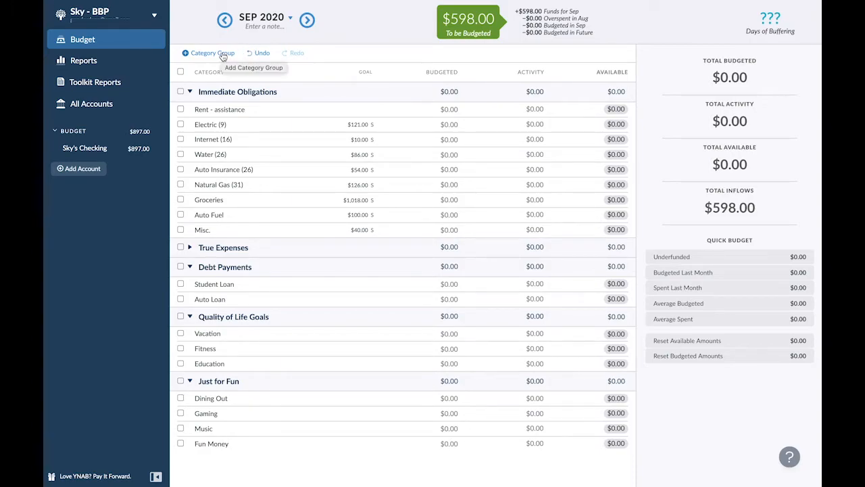
# - Expand the True Expenses group and add a category named "Emergency Fund" to it
pyautogui.click(189, 247)
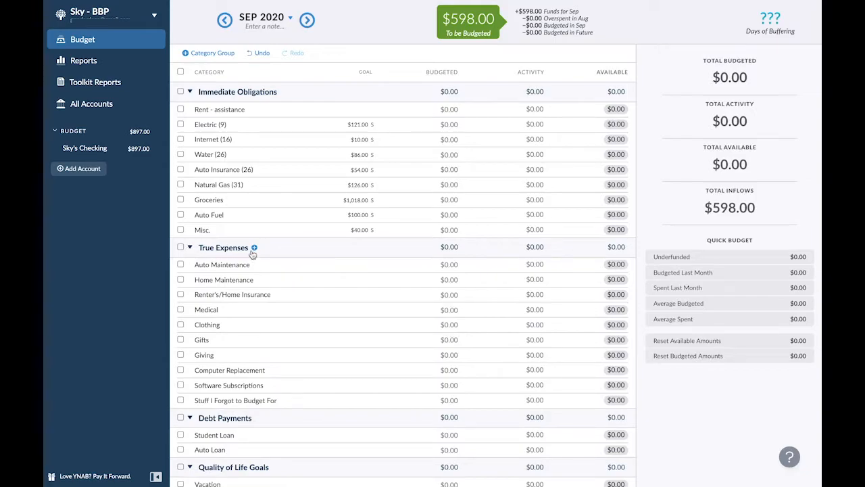
pyautogui.click(253, 248)
pyautogui.write('Emerg')
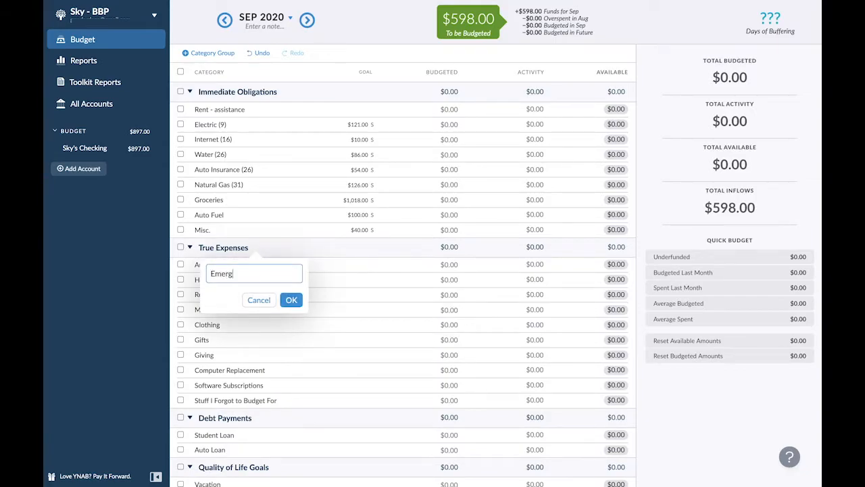
pyautogui.press('BackSpace')
pyautogui.write('ce')
pyautogui.hotkey('ctrl', 'a')
pyautogui.write('M')
pyautogui.press('BackSpace')
pyautogui.write('Emergency Fund')
pyautogui.click(291, 300)
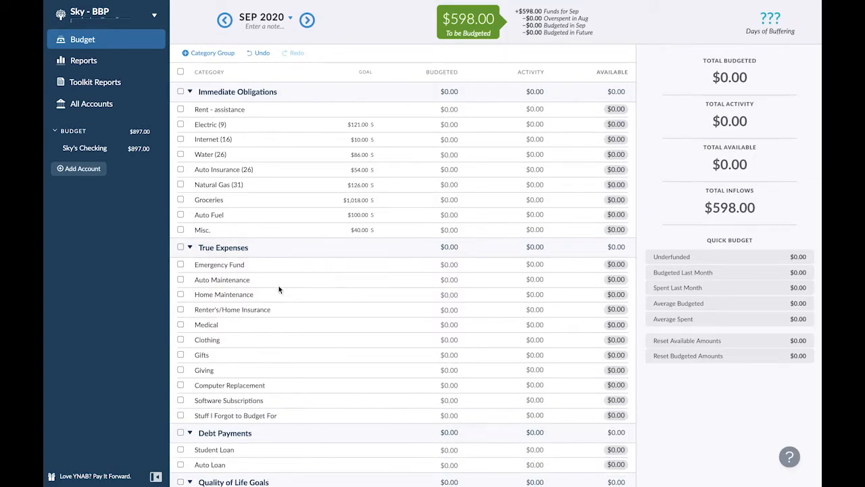
# - Create a $1,000 Target Savings Balance goal without a target date for the Emergency Fund category
pyautogui.click(248, 263)
pyautogui.click(668, 305)
pyautogui.write('1000')
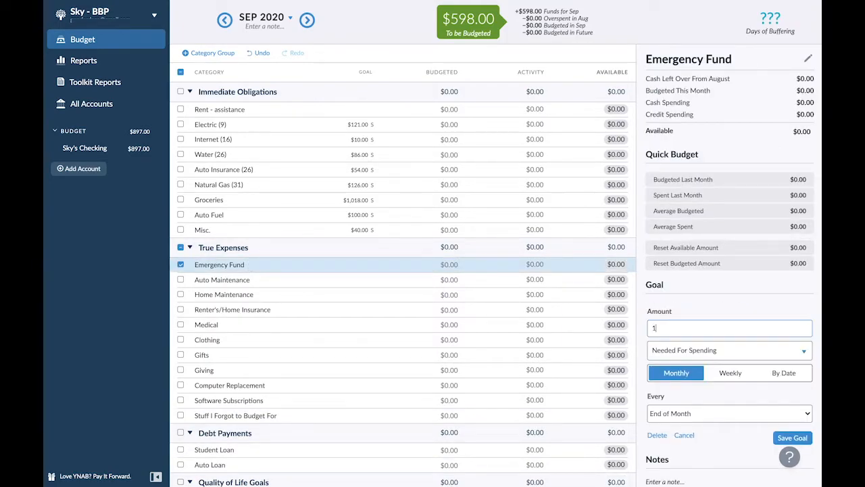
pyautogui.click(713, 351)
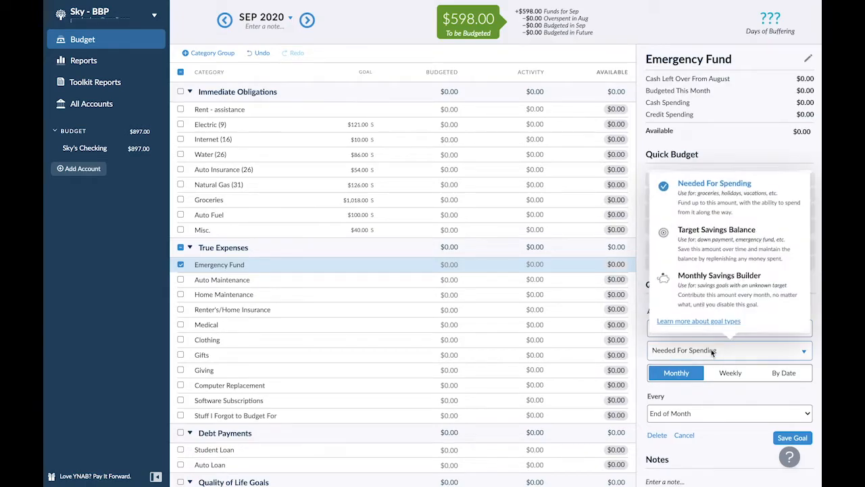
pyautogui.click(728, 229)
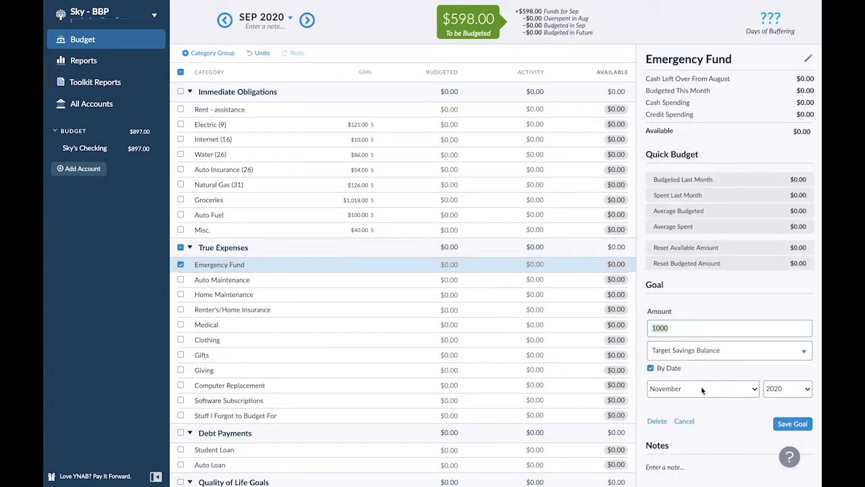
pyautogui.click(662, 391)
pyautogui.click(662, 390)
pyautogui.click(651, 367)
pyautogui.click(792, 398)
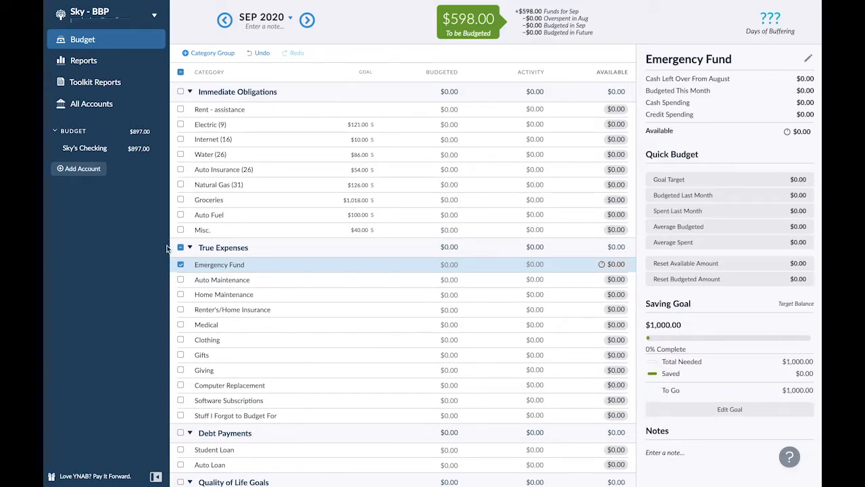
pyautogui.click(180, 264)
# - Add the categories "Birthday Sinking Fund" and "Christmas Sinking Fund" to the True Expenses group
pyautogui.click(256, 248)
pyautogui.write('Birthday Sinking Fund')
pyautogui.press('Return')
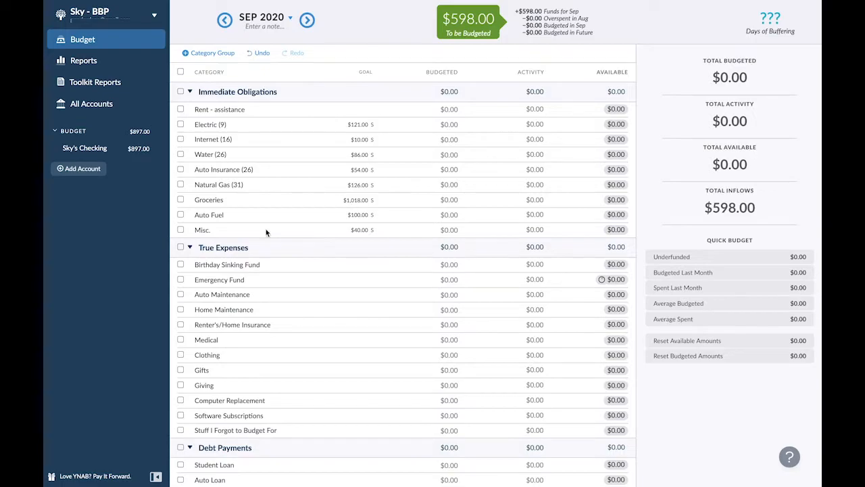
pyautogui.click(254, 248)
pyautogui.write('Christ')
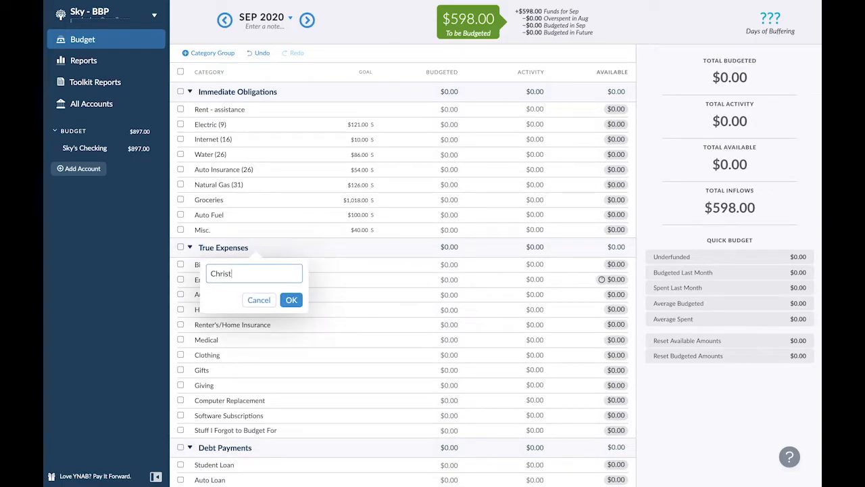
pyautogui.write('mas Sinking Fund')
pyautogui.press('Return')
# - Reorder the top of True Expenses to Emergency Fund, Birthday Sinking Fund, and Christmas Sinking Fund
pyautogui.moveTo(234, 294); pyautogui.dragTo(235, 262)
pyautogui.moveTo(228, 295); pyautogui.dragTo(229, 282)
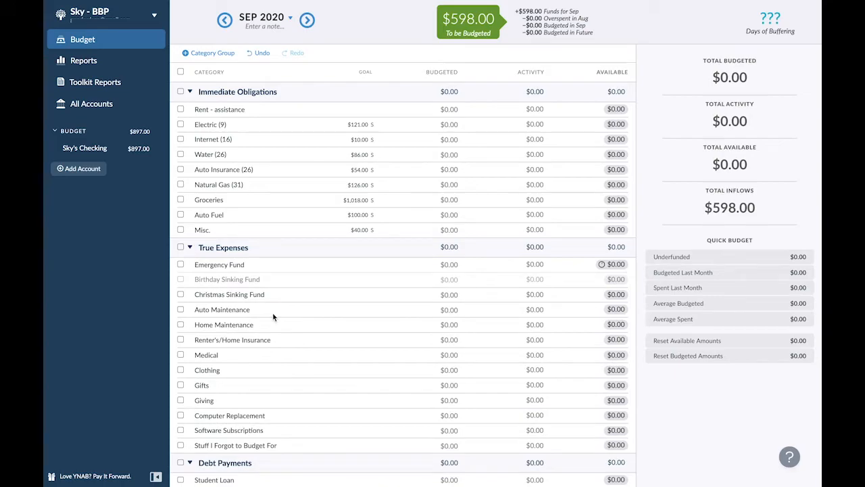
pyautogui.click(291, 269)
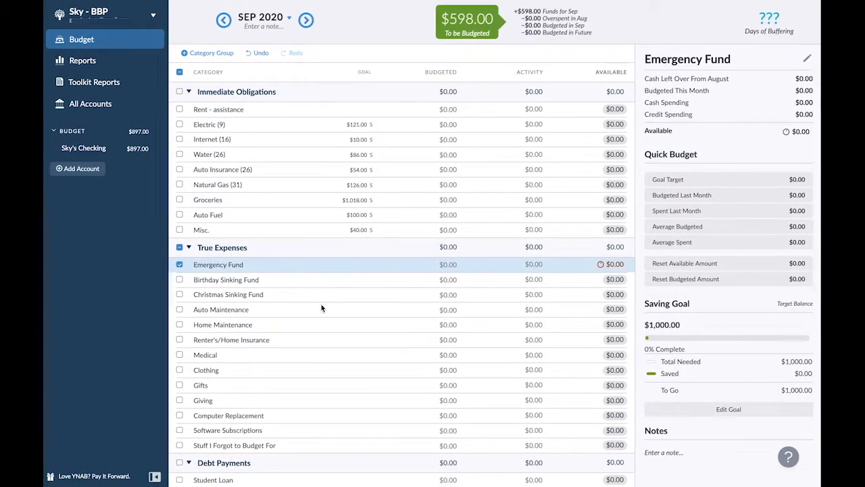
# - Create a $150 Monthly Savings Builder goal for the Birthday Sinking Fund category
pyautogui.click(318, 281)
pyautogui.click(664, 309)
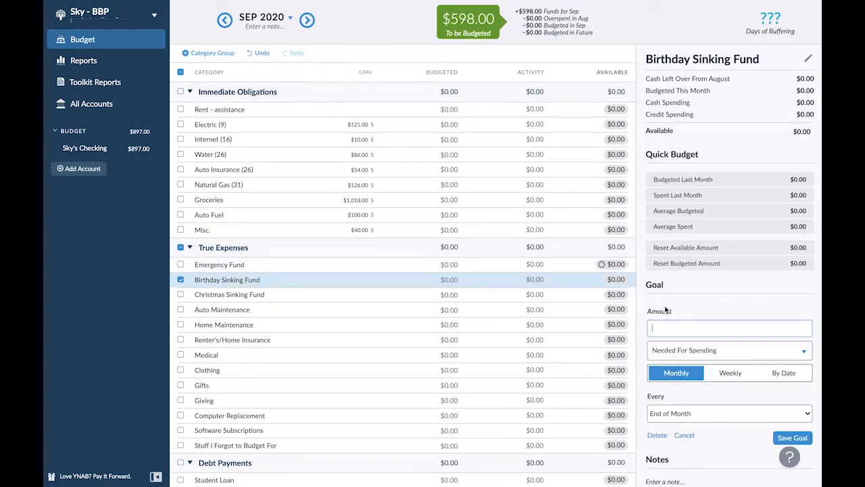
pyautogui.write('150')
pyautogui.click(701, 350)
pyautogui.click(706, 285)
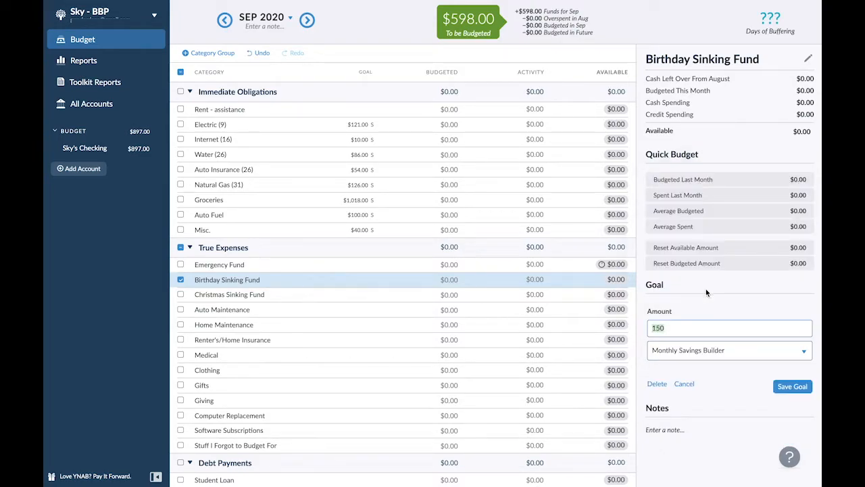
pyautogui.click(791, 387)
# - Create a $200 Monthly Savings Builder goal for the Christmas Sinking Fund category and deselect it
pyautogui.click(482, 295)
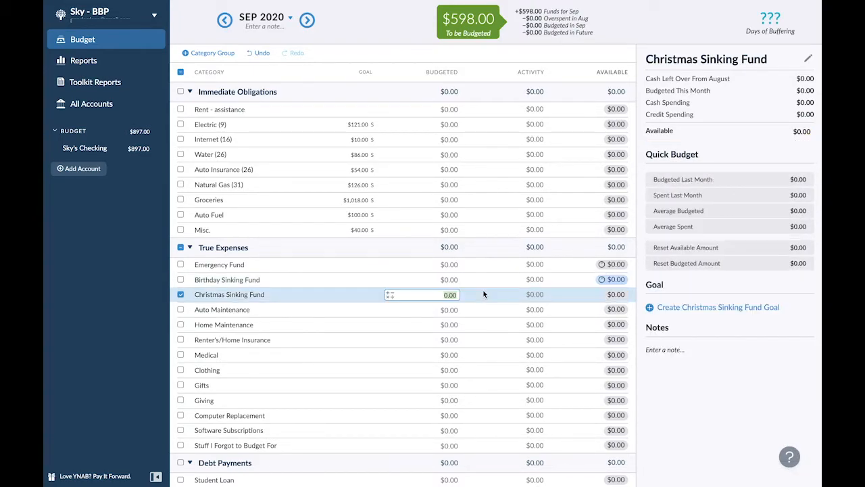
pyautogui.click(676, 307)
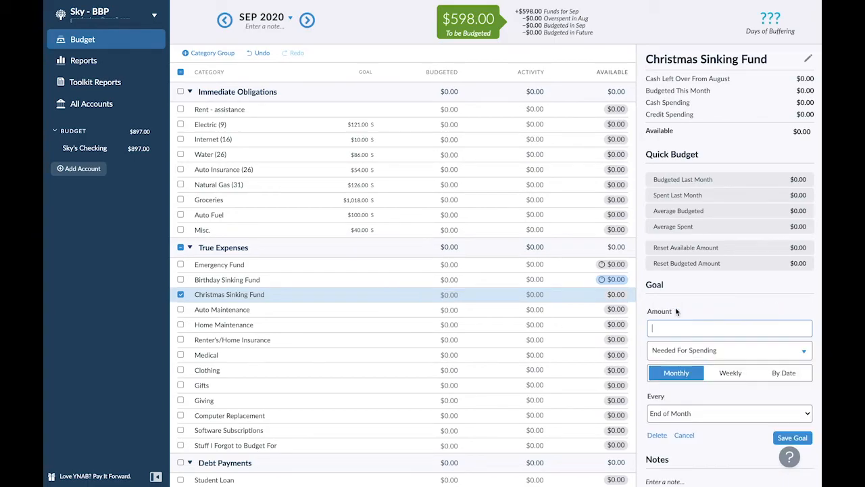
pyautogui.write('200')
pyautogui.click(680, 352)
pyautogui.click(696, 294)
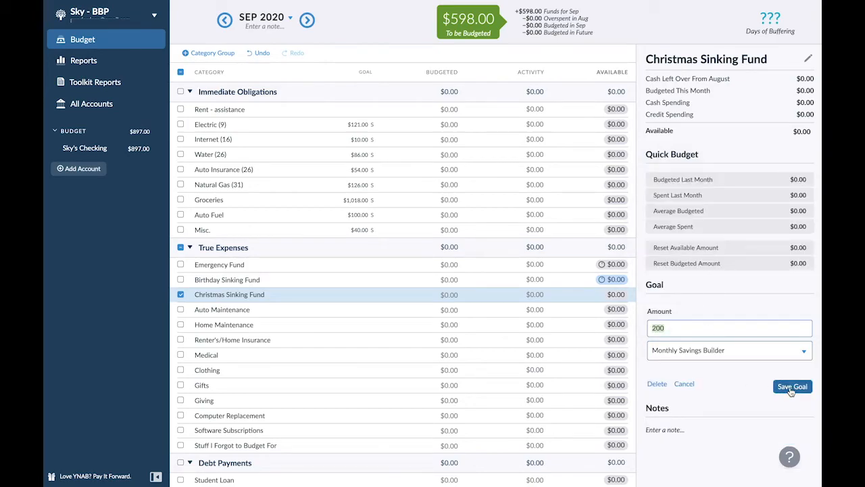
pyautogui.click(792, 388)
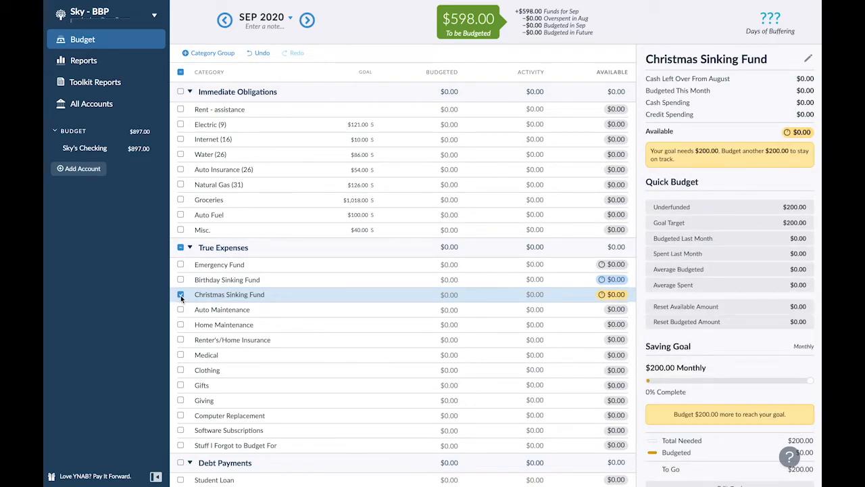
pyautogui.click(181, 295)
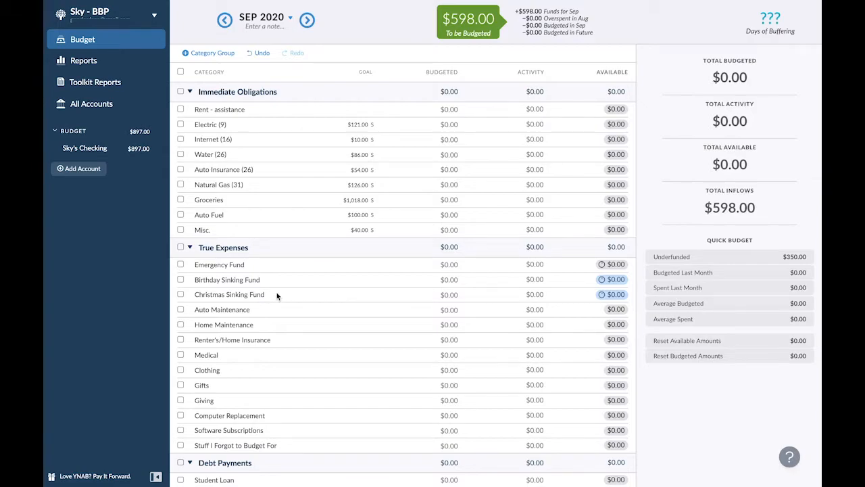
# - Add the note "My Kiddos" to the September 2020 budget month and collapse the True Expenses group
pyautogui.click(262, 27)
pyautogui.write('My Kiddos')
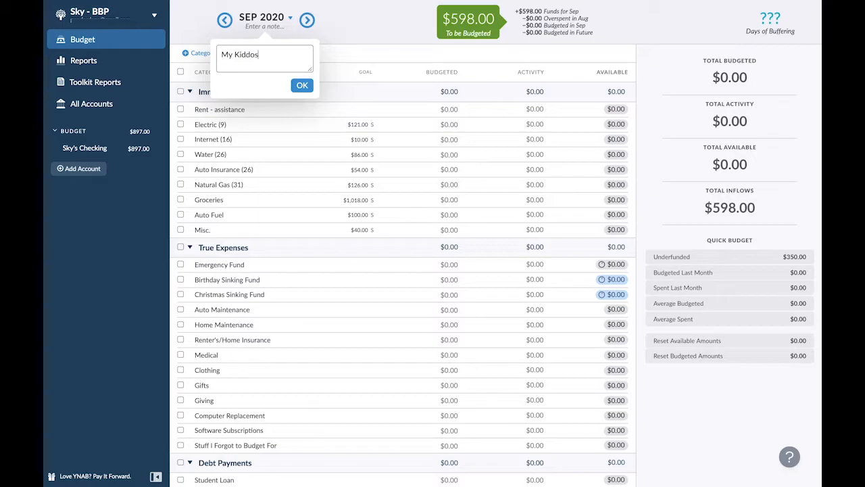
pyautogui.click(302, 85)
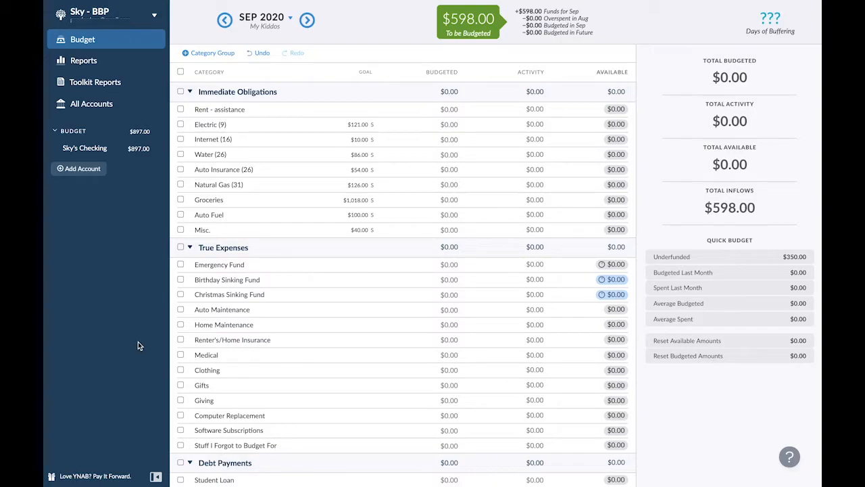
pyautogui.click(190, 247)
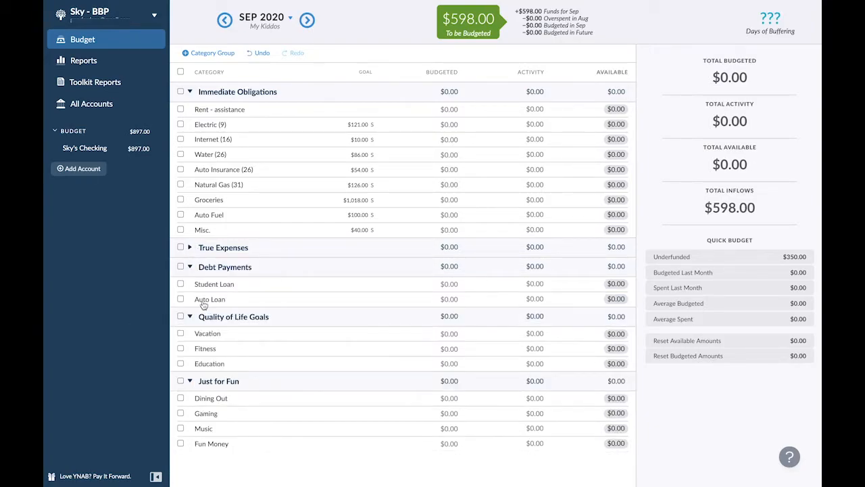
# - Add an unlinked Liability account named "Student Loan A" with a balance of 2,207.87
pyautogui.click(79, 169)
pyautogui.click(377, 247)
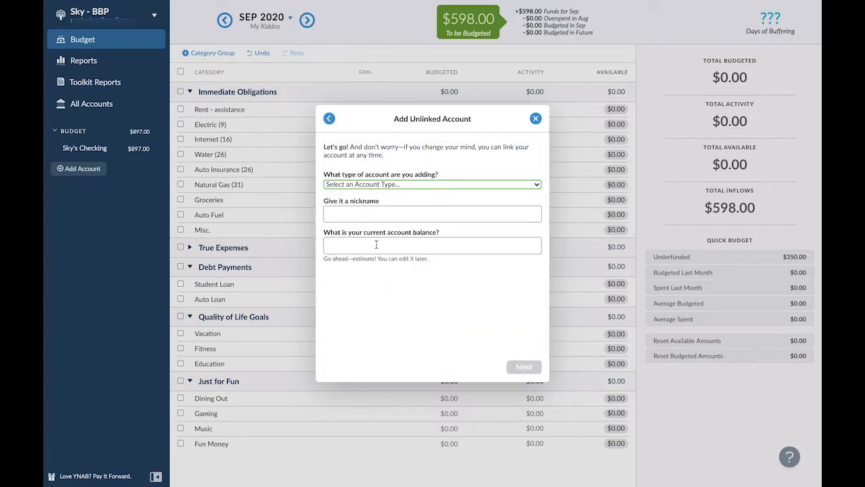
pyautogui.click(363, 184)
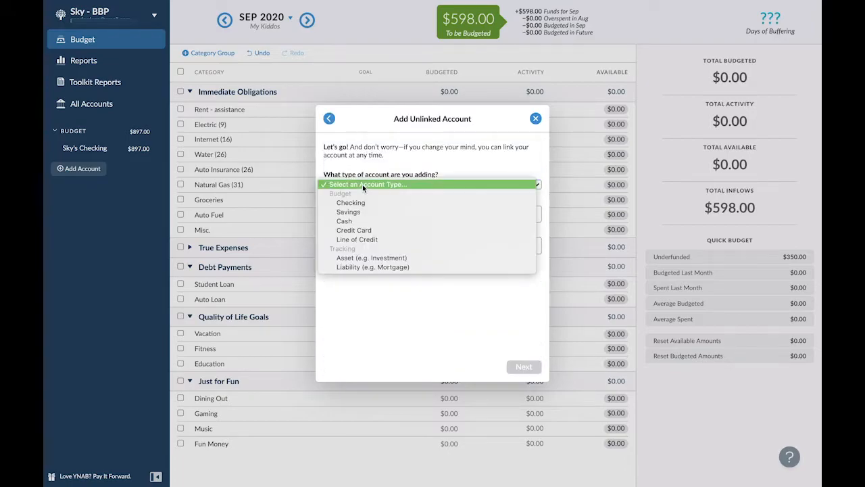
pyautogui.click(375, 266)
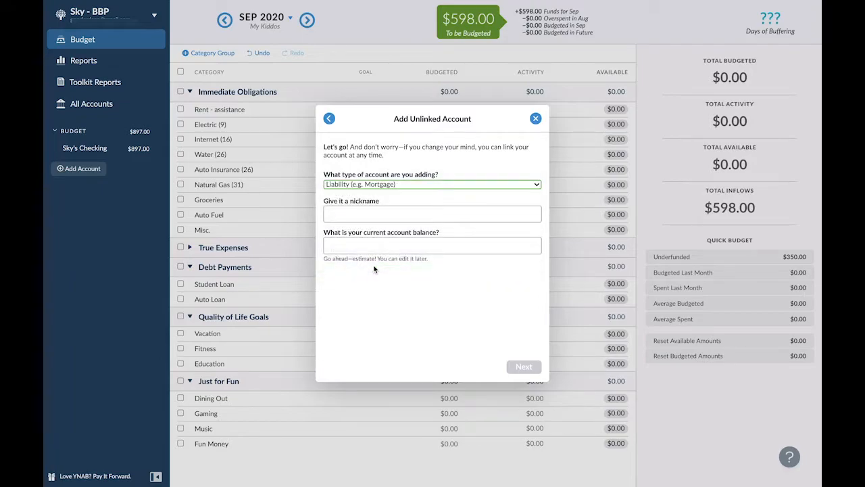
pyautogui.click(363, 215)
pyautogui.write('Studnet')
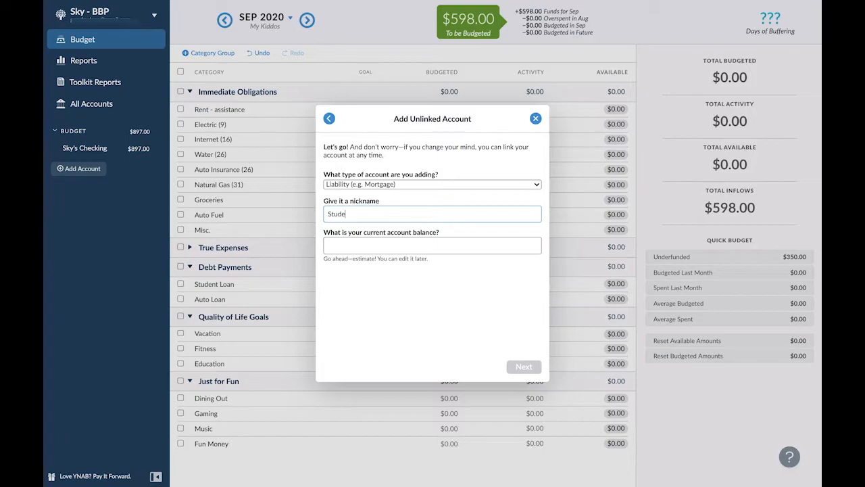
pyautogui.write(' Loan A')
pyautogui.press('Tab')
pyautogui.write('2207.87')
pyautogui.click(524, 366)
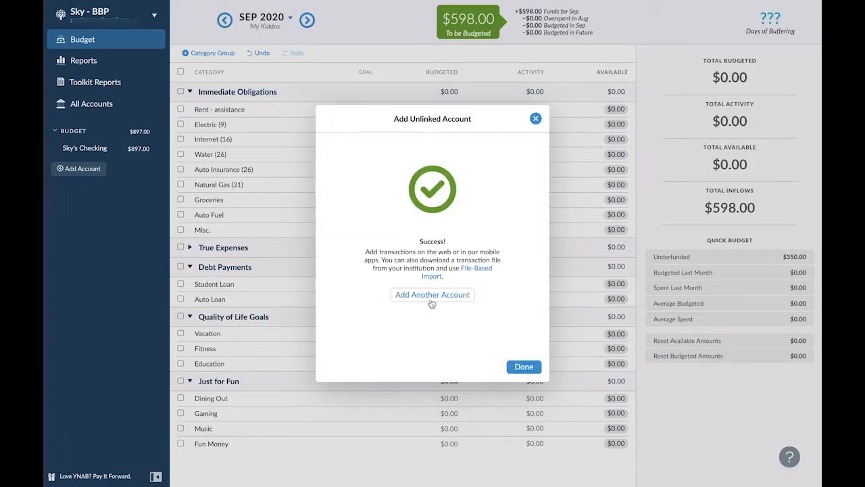
# - Add another unlinked Liability account named "Student Loan B" with a balance of 12,365.91
pyautogui.click(431, 297)
pyautogui.click(405, 184)
pyautogui.click(373, 267)
pyautogui.click(373, 214)
pyautogui.write('Student Loan B')
pyautogui.click(375, 248)
pyautogui.write('12907')
pyautogui.click(522, 368)
# - Add another unlinked Liability account named "Student Loan C" with a balance of 3,370.29
pyautogui.click(432, 296)
pyautogui.click(433, 183)
pyautogui.click(373, 265)
pyautogui.click(373, 214)
pyautogui.write('Student Loan C')
pyautogui.click(385, 245)
pyautogui.write('3370.28')
pyautogui.click(525, 368)
# - Add another unlinked Liability account named "Student Loan D" with a balance of 925.04
pyautogui.click(433, 297)
pyautogui.click(415, 184)
pyautogui.click(375, 265)
pyautogui.click(373, 214)
pyautogui.write('Student Loan D')
pyautogui.click(375, 246)
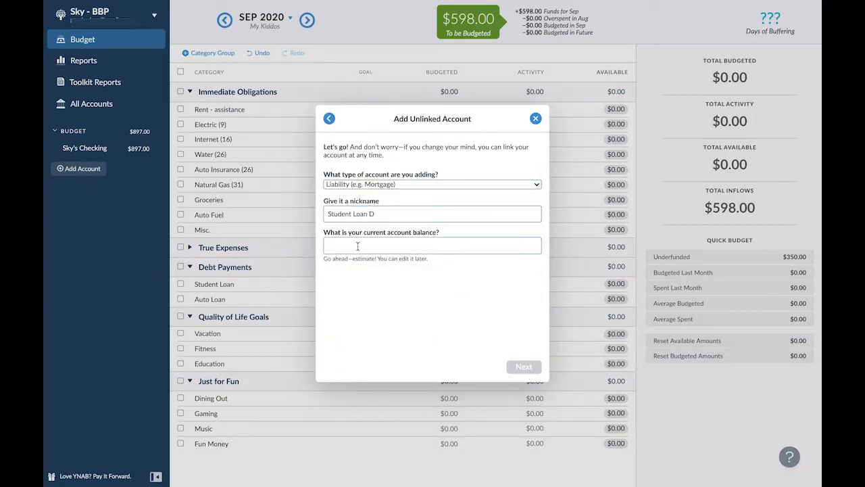
pyautogui.write('925.66')
pyautogui.click(523, 366)
# - Add another unlinked Liability account named "Student Loan E" with a balance of 11,581.25
pyautogui.click(432, 297)
pyautogui.click(377, 185)
pyautogui.click(373, 267)
pyautogui.click(373, 214)
pyautogui.write('Student Loan E')
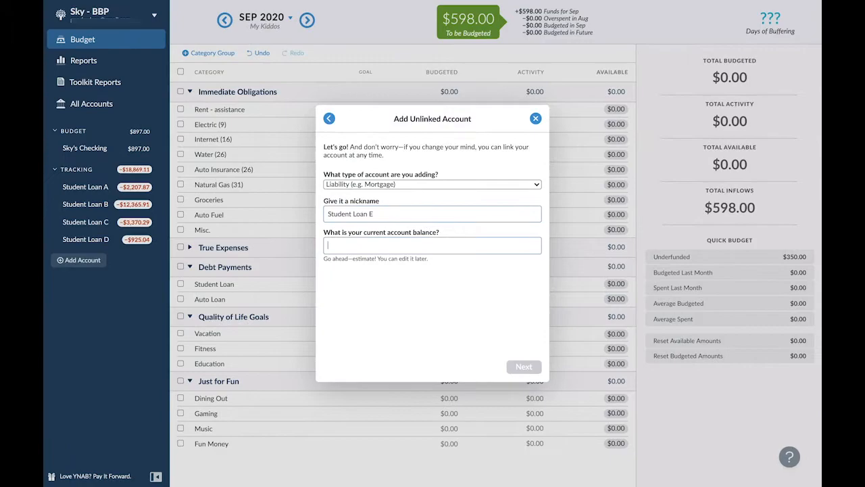
pyautogui.click(375, 245)
pyautogui.write('11581.25')
pyautogui.click(529, 371)
# - Add another unlinked Liability account named "Student Loan F" with a balance of 10,278.87
pyautogui.click(407, 181)
pyautogui.click(398, 244)
pyautogui.click(381, 185)
pyautogui.click(375, 267)
pyautogui.click(373, 214)
pyautogui.write('Student Loan')
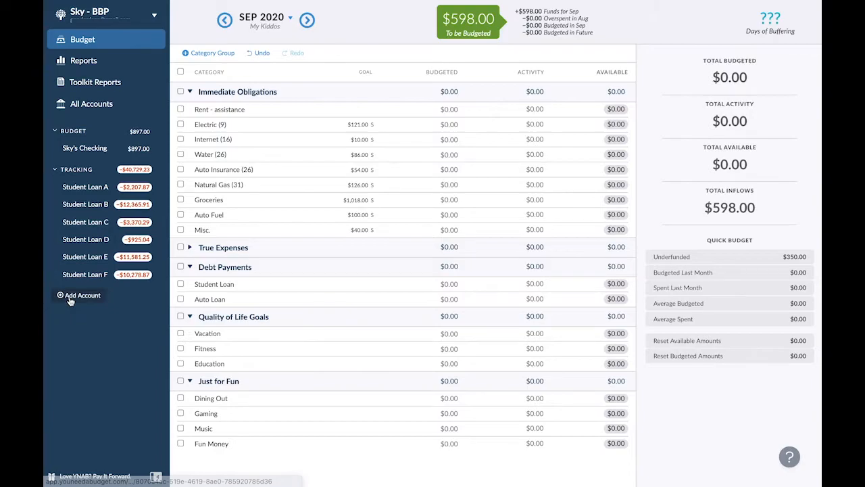
# - Add an unlinked Cash account named "Food Stamps" with a balance of 0
pyautogui.click(70, 299)
pyautogui.click(365, 253)
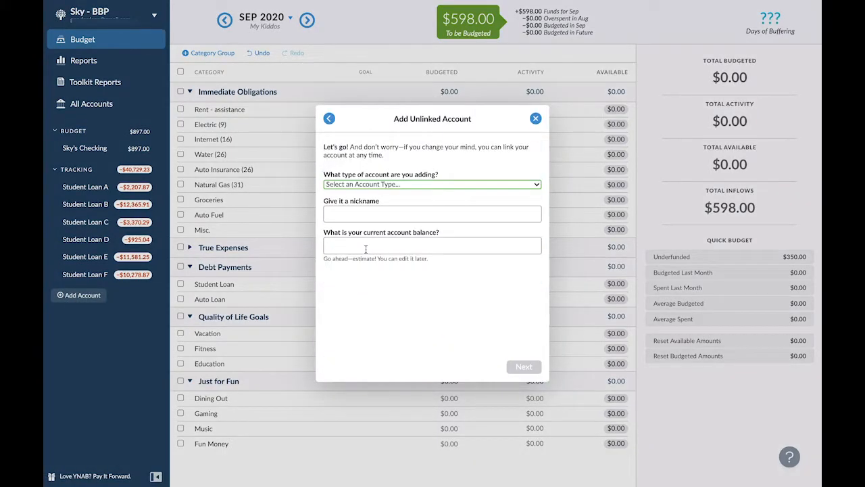
pyautogui.click(374, 181)
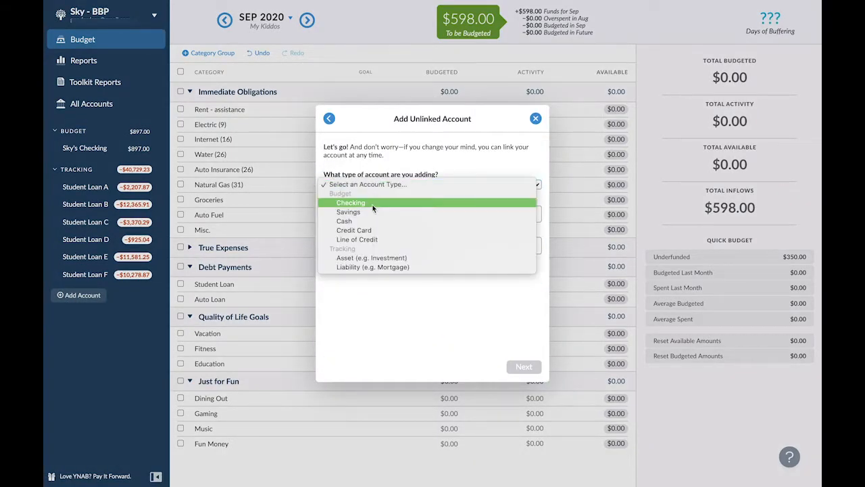
pyautogui.click(368, 221)
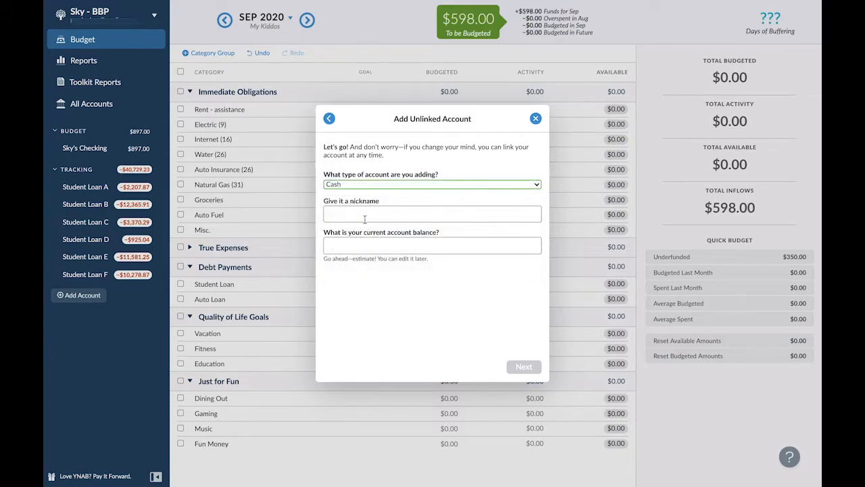
pyautogui.click(361, 215)
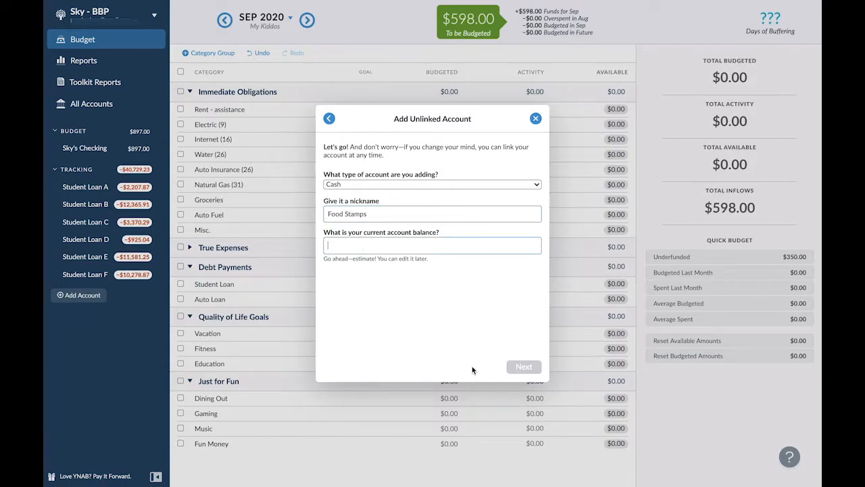
pyautogui.write('0')
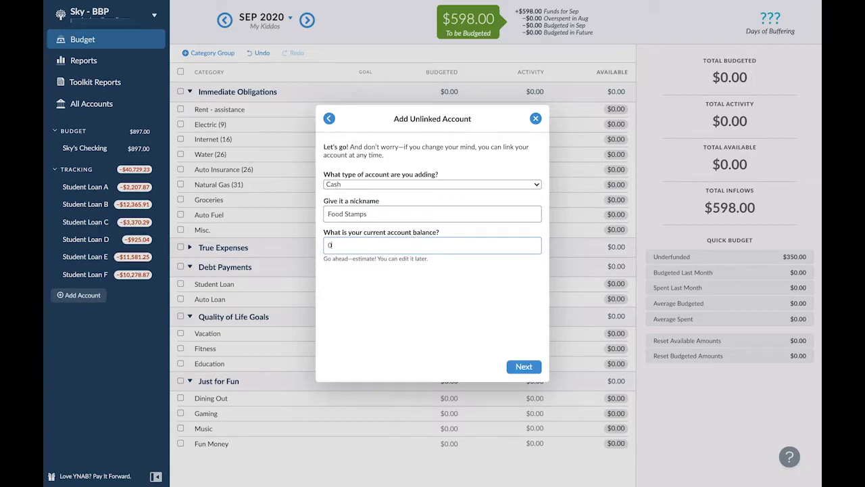
pyautogui.click(520, 364)
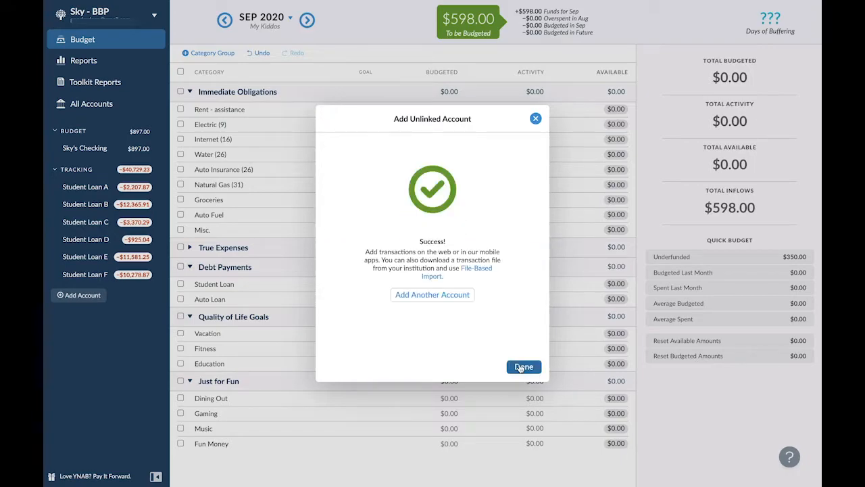
pyautogui.click(522, 367)
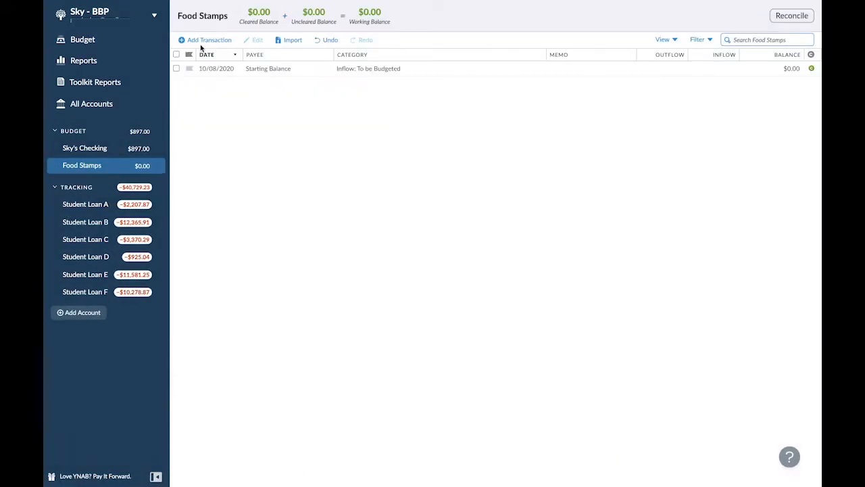
# - Record an inflow of 1,018.00 dated 09/01/2020 from payee "State Assitance", categorized To be Budgeted, with the memo "Food Stamps"
pyautogui.click(202, 42)
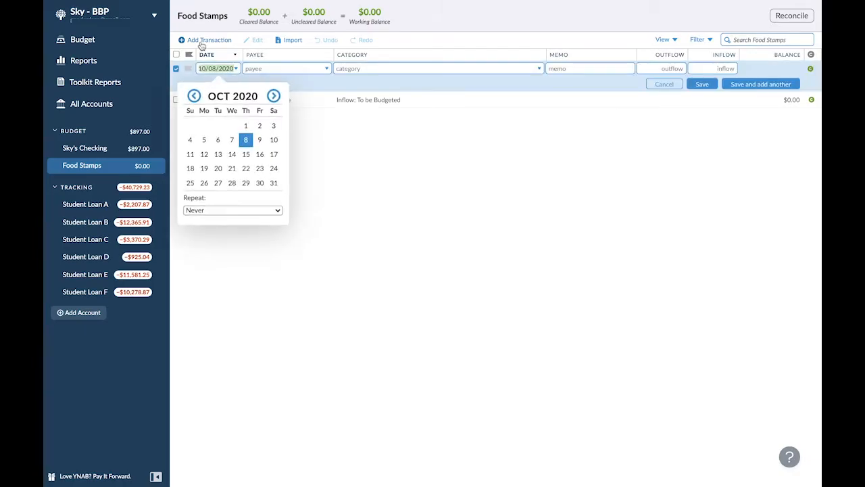
pyautogui.click(194, 95)
pyautogui.click(217, 125)
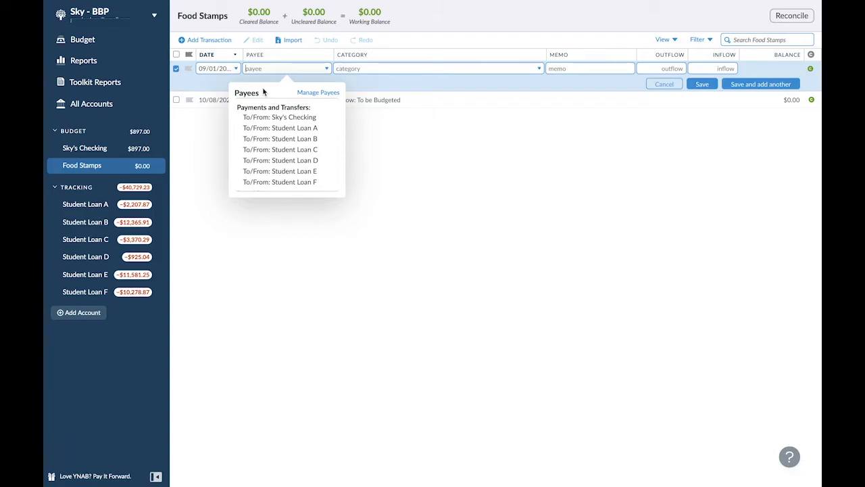
pyautogui.write('State ')
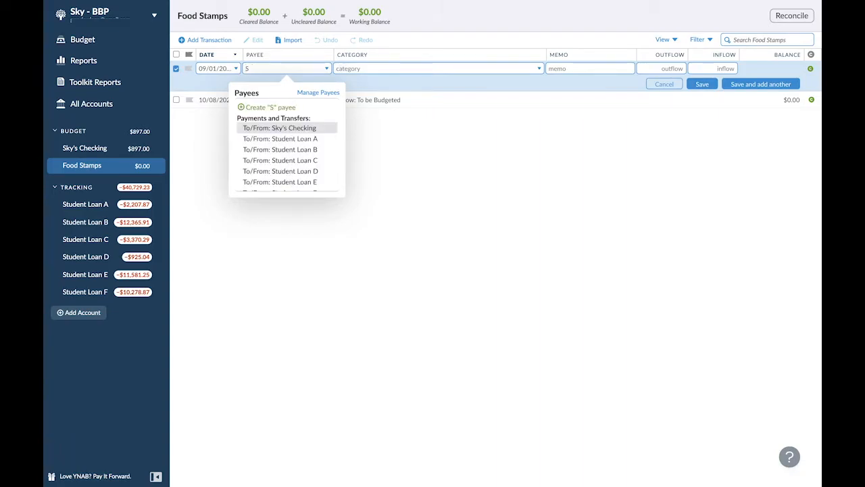
pyautogui.write('Assitance')
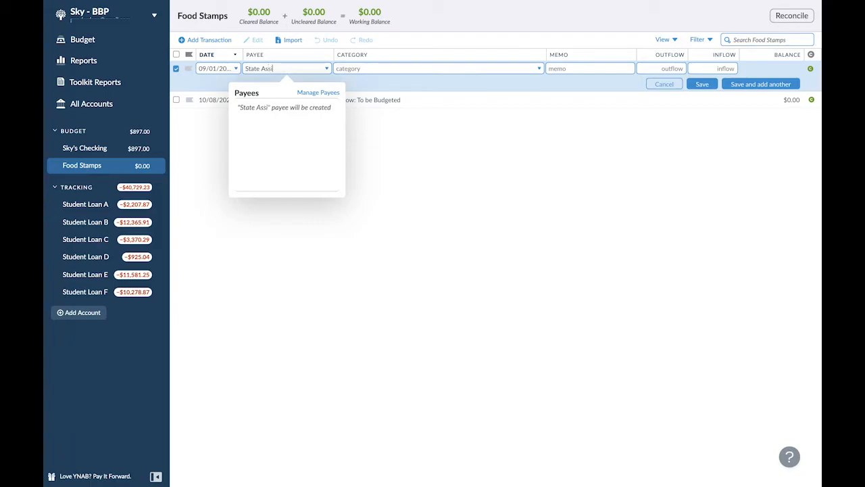
pyautogui.click(358, 68)
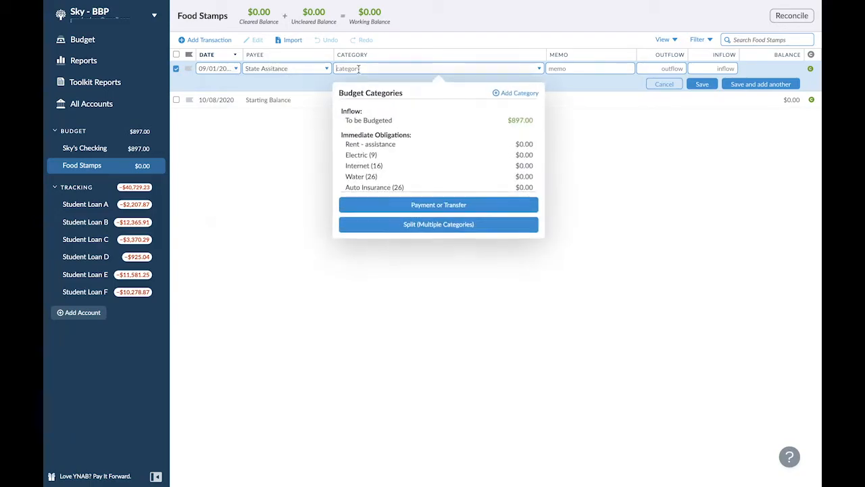
pyautogui.click(388, 121)
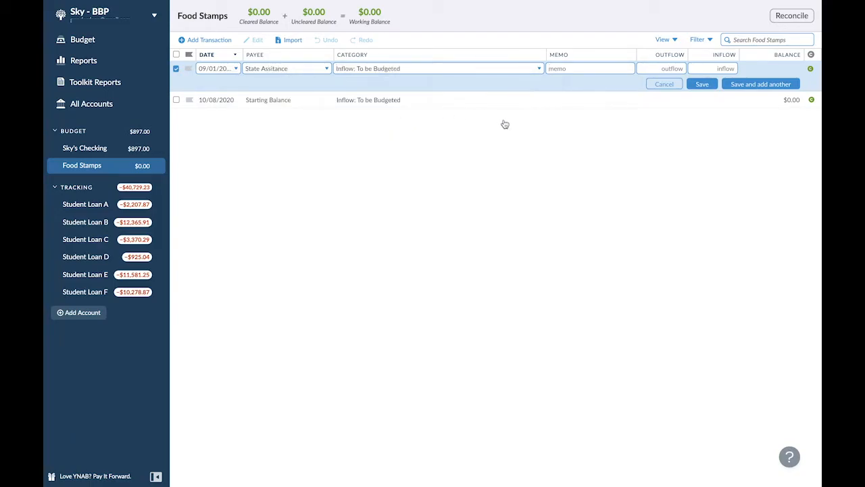
pyautogui.write('F')
pyautogui.write('1018')
pyautogui.click(698, 85)
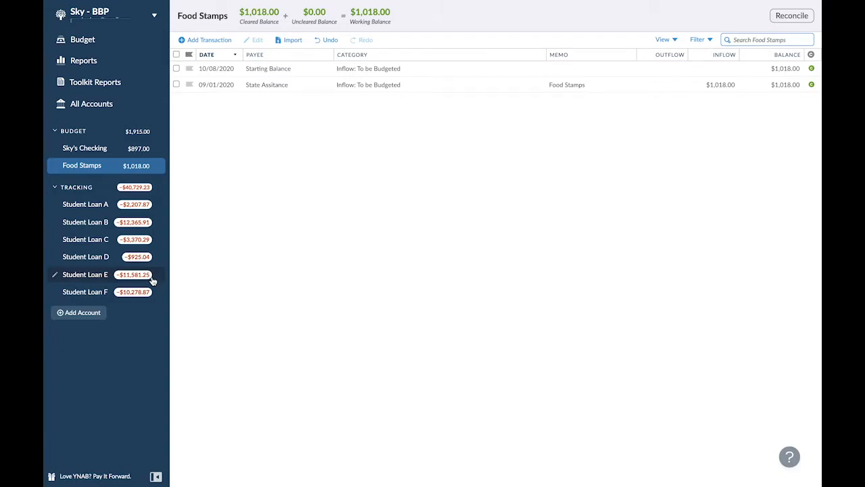
# - Rename the Food Stamps account as "State Assitance"
pyautogui.click(55, 166)
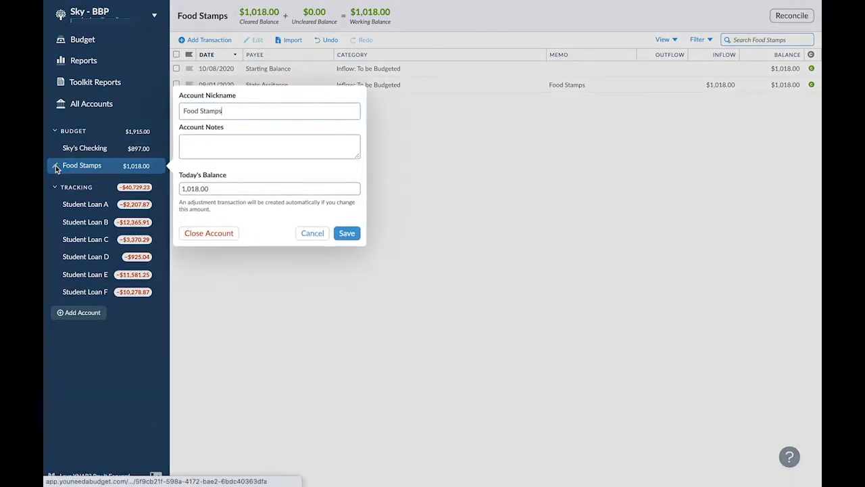
pyautogui.tripleClick(202, 117)
pyautogui.write('Sta')
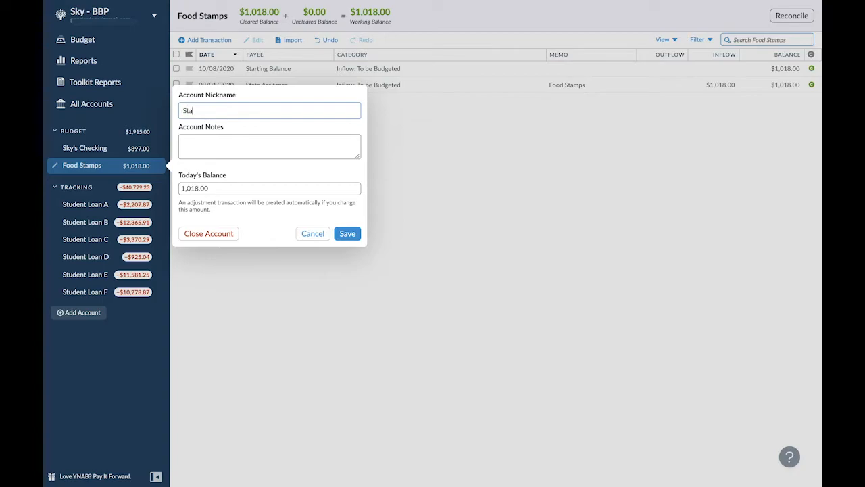
pyautogui.write('te Assitance')
pyautogui.click(349, 234)
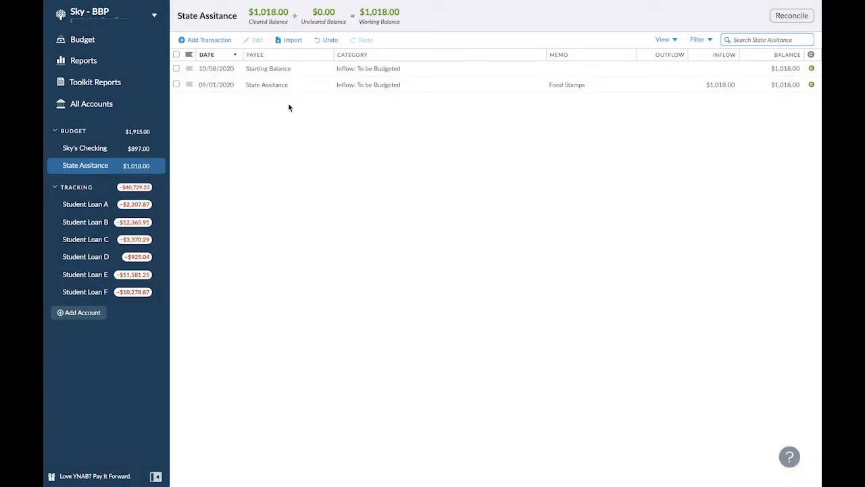
# - Change the payee of the 09/01/2020 inflow transaction to "Food Stamps"
pyautogui.click(270, 85)
pyautogui.click(269, 85)
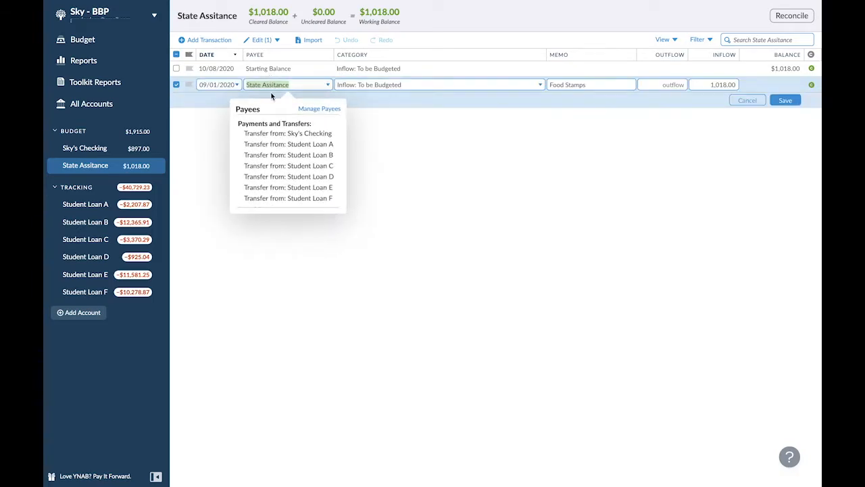
pyautogui.write('Food Stamps')
pyautogui.press('Tab')
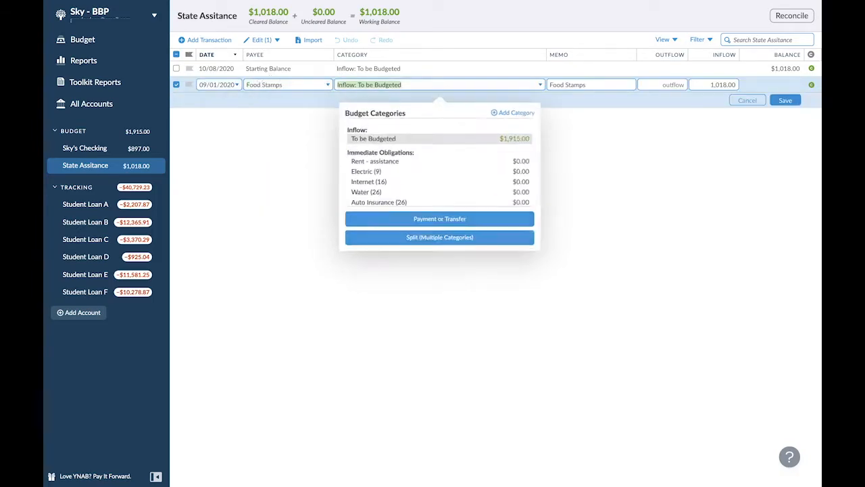
pyautogui.click(782, 101)
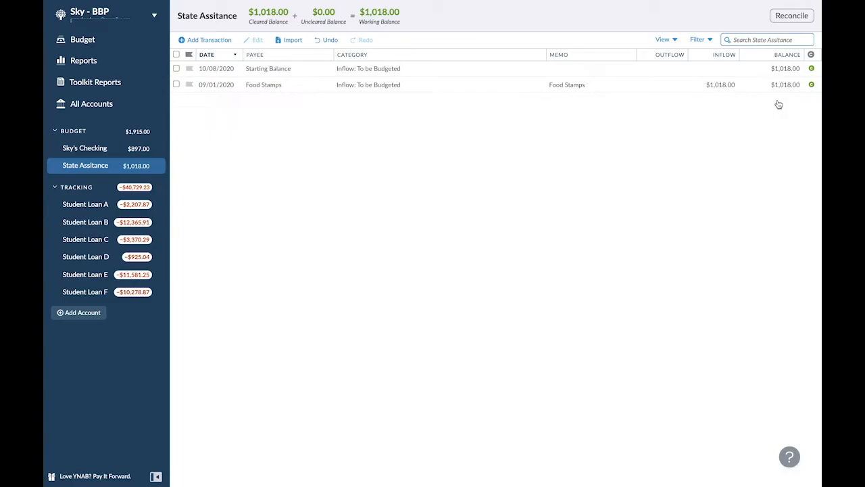
# - Add a transaction dated 09/01/2020 with payee "Housing" and category Rent - assistance, leaving the amount empty
pyautogui.click(205, 41)
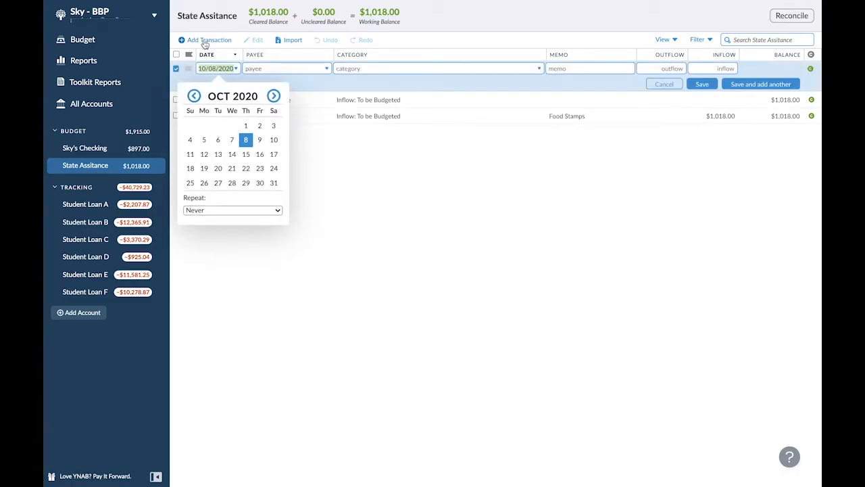
pyautogui.click(194, 96)
pyautogui.click(217, 125)
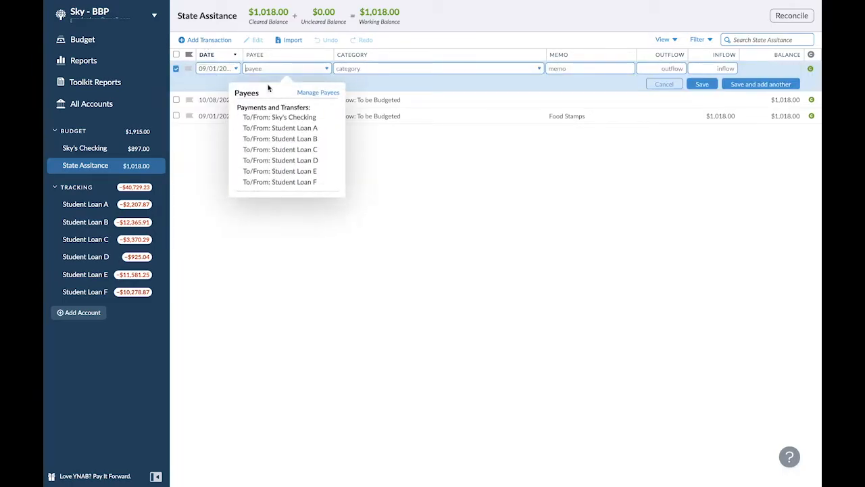
pyautogui.write('Housing')
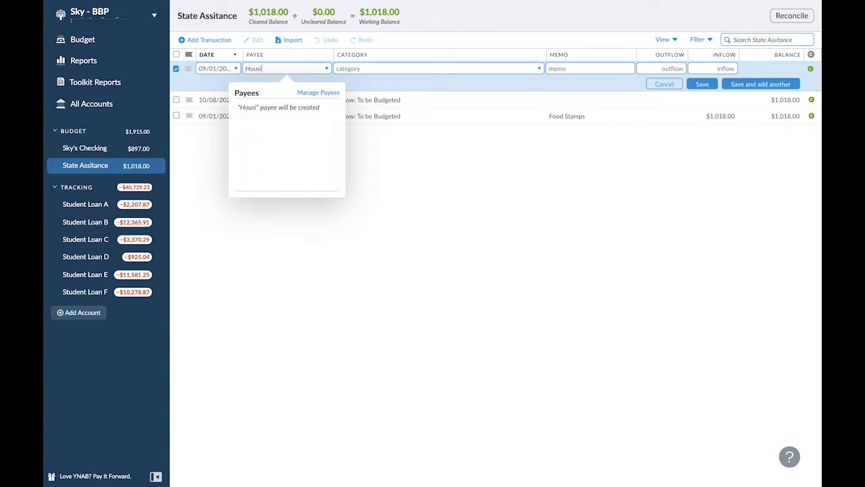
pyautogui.click(388, 69)
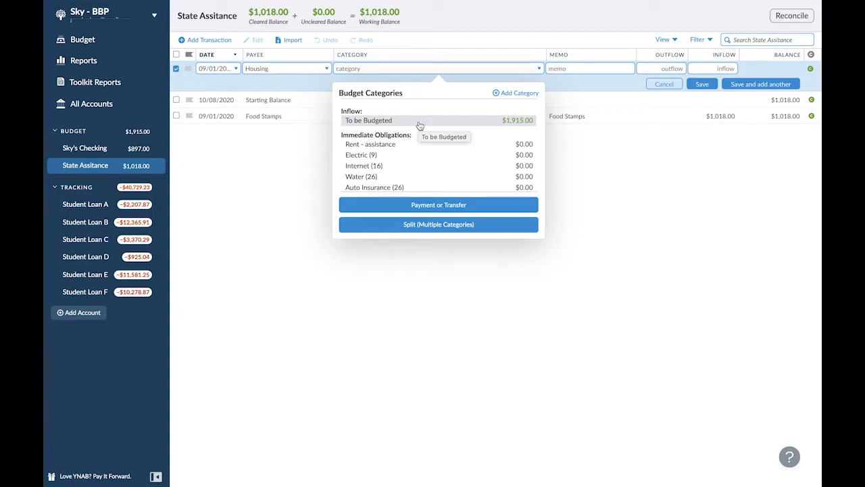
pyautogui.click(405, 144)
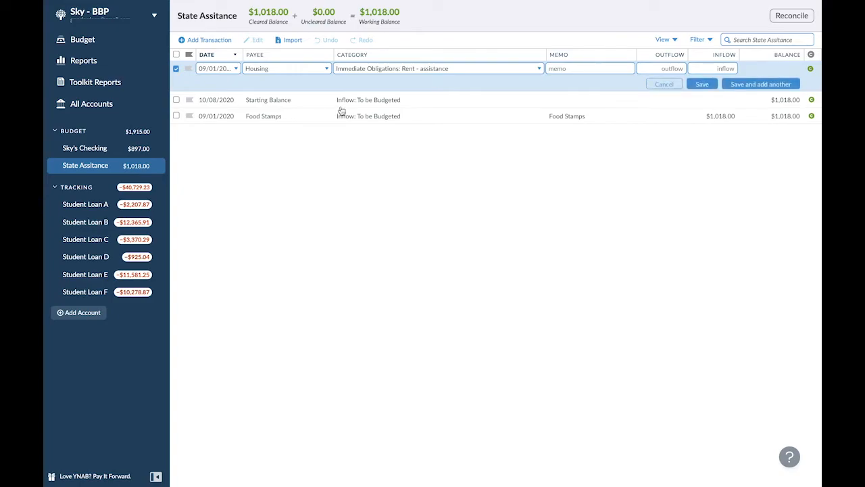
pyautogui.click(702, 84)
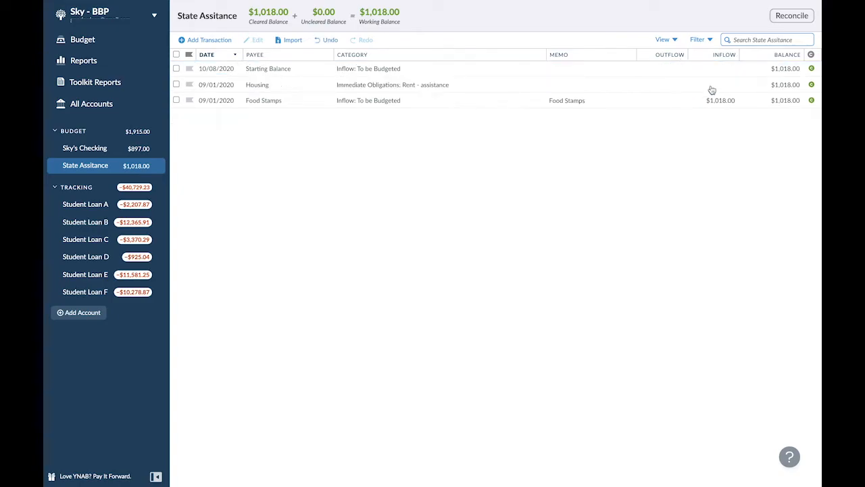
# - Change the category of the Food Stamps transaction to Groceries under Immediate Obligations
pyautogui.click(359, 105)
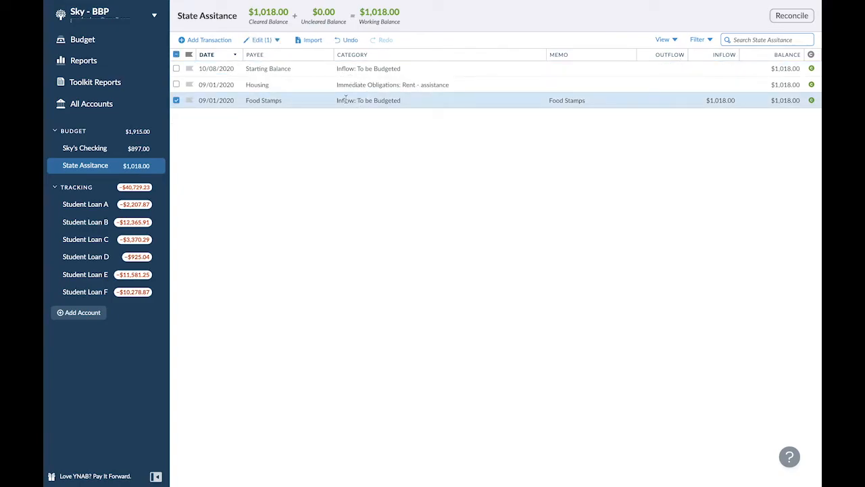
pyautogui.click(346, 99)
pyautogui.scroll(-3, 392, 203)
pyautogui.click(381, 213)
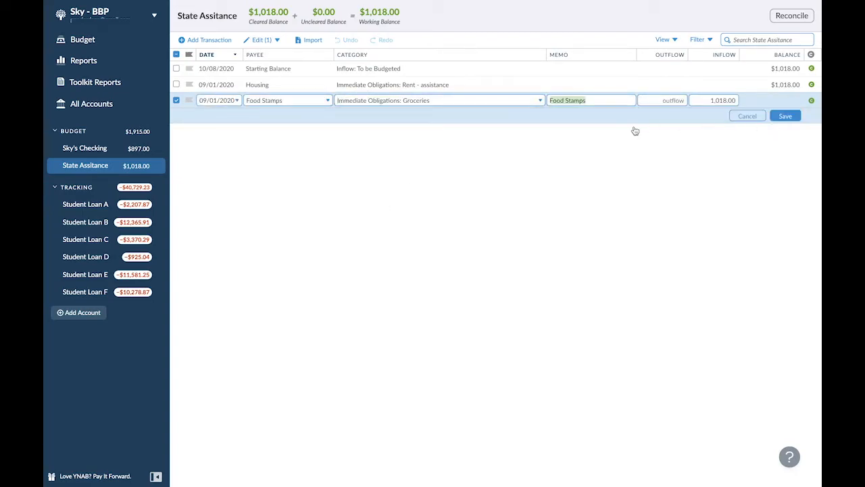
pyautogui.click(784, 116)
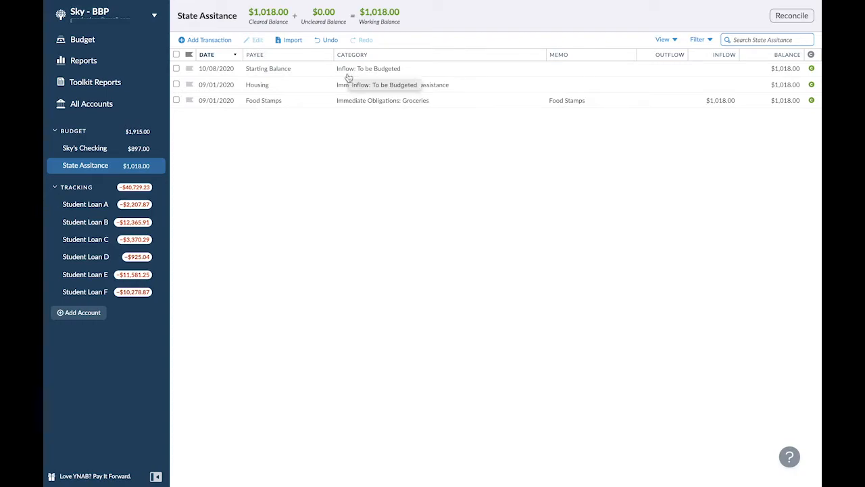
# - Make the 09/01/2020 Food Stamps transaction repeat monthly, with its next occurrence on 10/01/2020
pyautogui.click(213, 100)
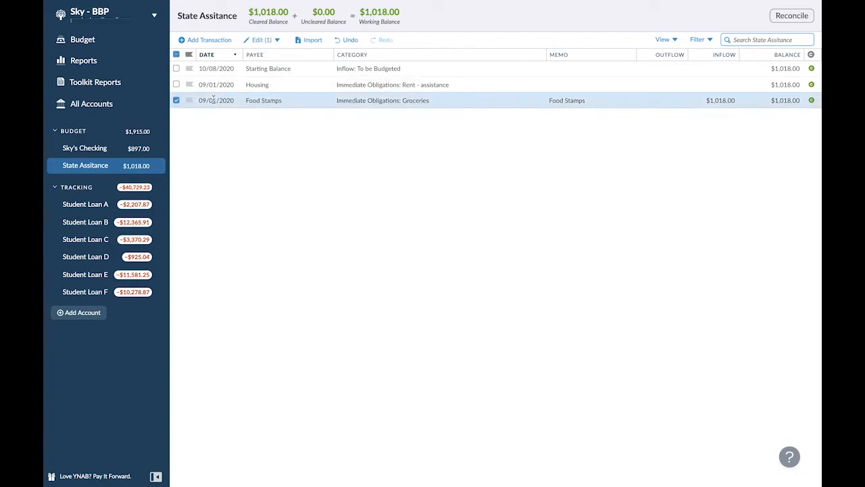
pyautogui.click(213, 100)
pyautogui.click(223, 233)
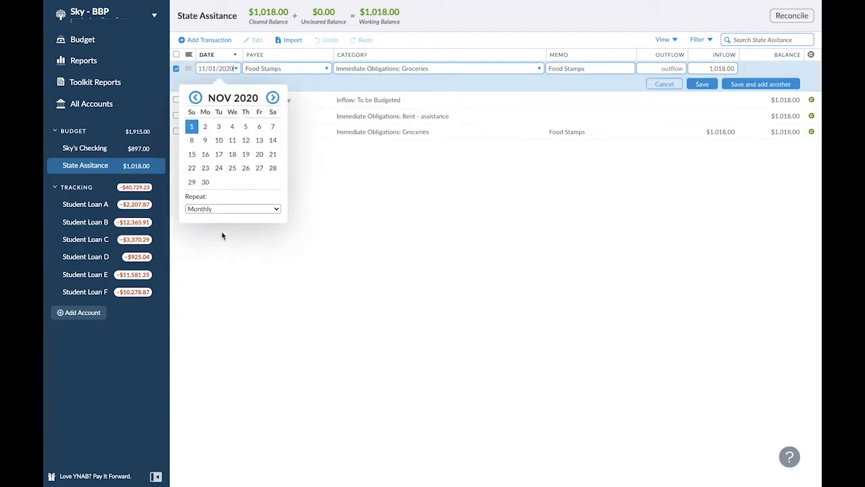
pyautogui.click(193, 97)
pyautogui.click(246, 125)
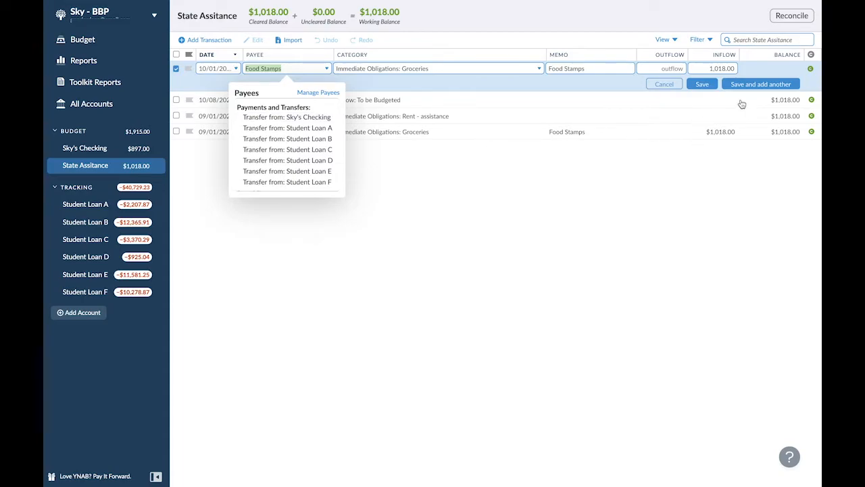
pyautogui.click(702, 85)
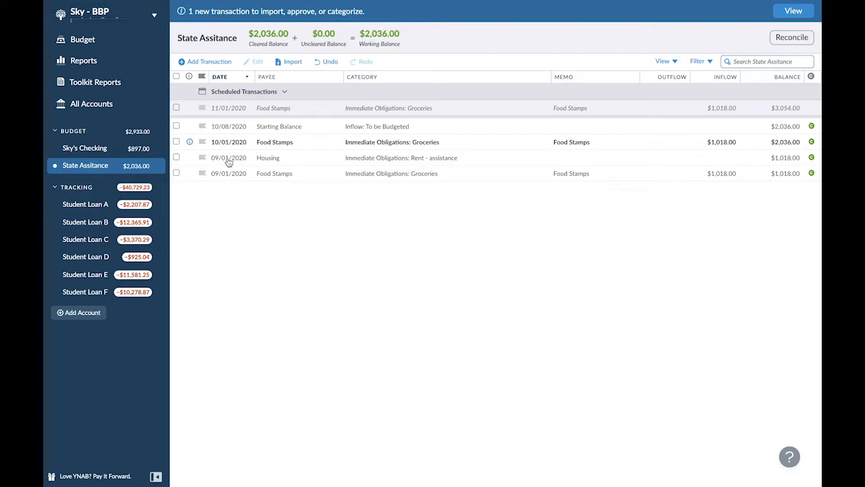
# - Make the 09/01/2020 Housing transaction repeat monthly, with its next occurrence on 10/01/2020
pyautogui.click(228, 158)
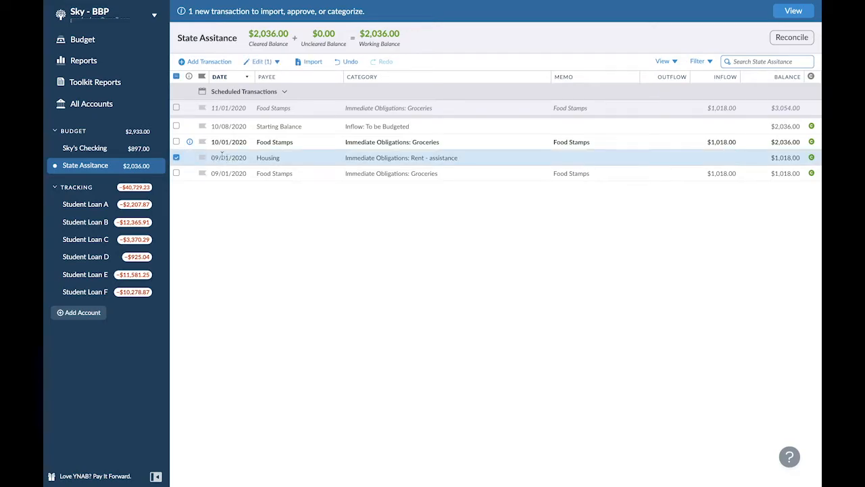
pyautogui.click(223, 157)
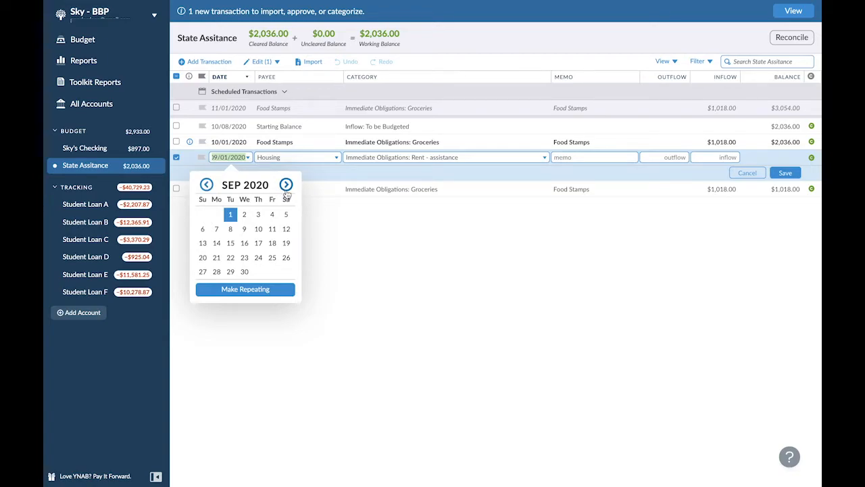
pyautogui.click(246, 290)
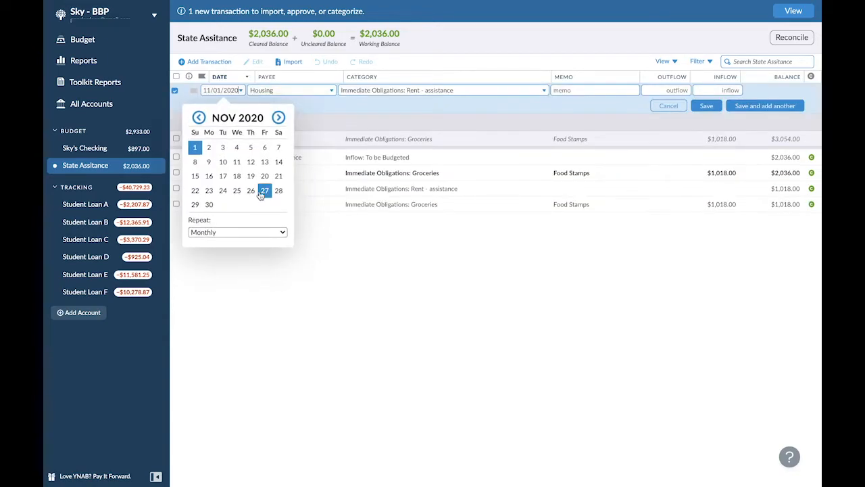
pyautogui.click(199, 118)
pyautogui.click(250, 148)
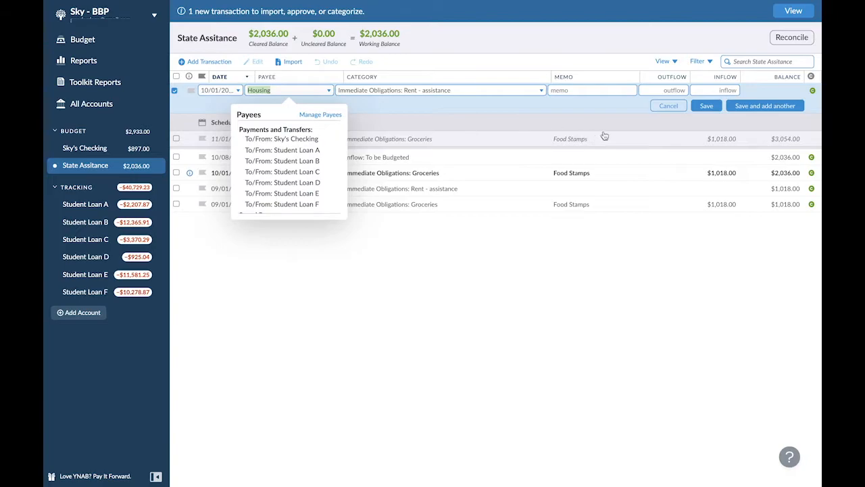
pyautogui.click(706, 105)
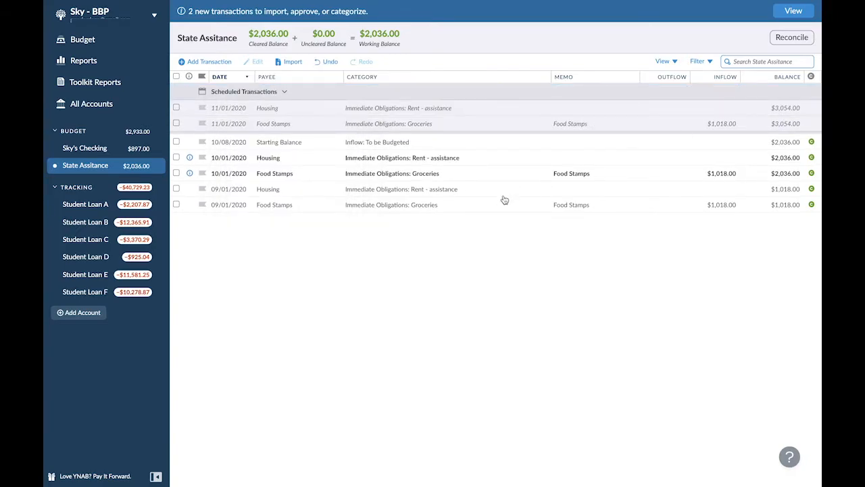
# - Approve the pending 10/01/2020 Food Stamps and Housing transactions
pyautogui.click(189, 173)
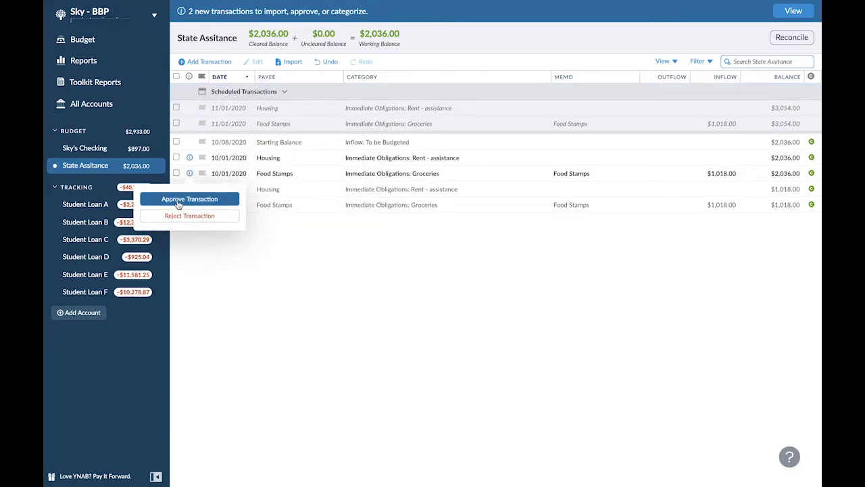
pyautogui.click(178, 204)
pyautogui.click(191, 158)
pyautogui.click(198, 184)
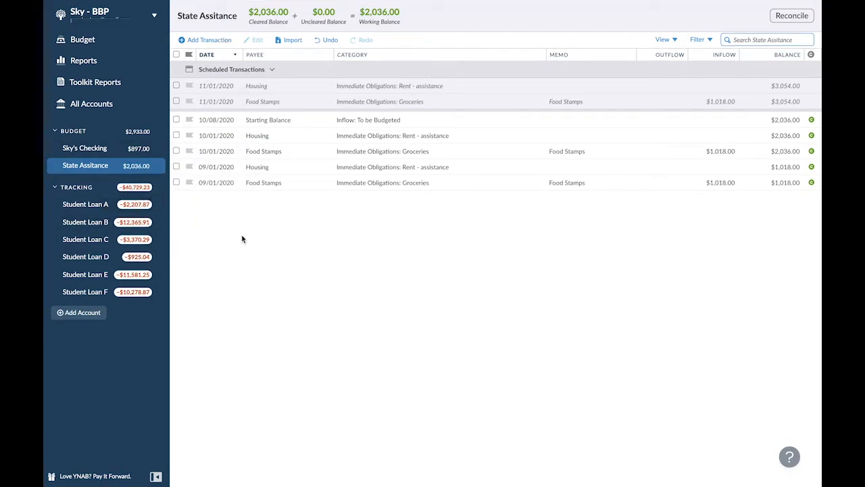
# - Open the budget and view the October 2020 month
pyautogui.click(83, 39)
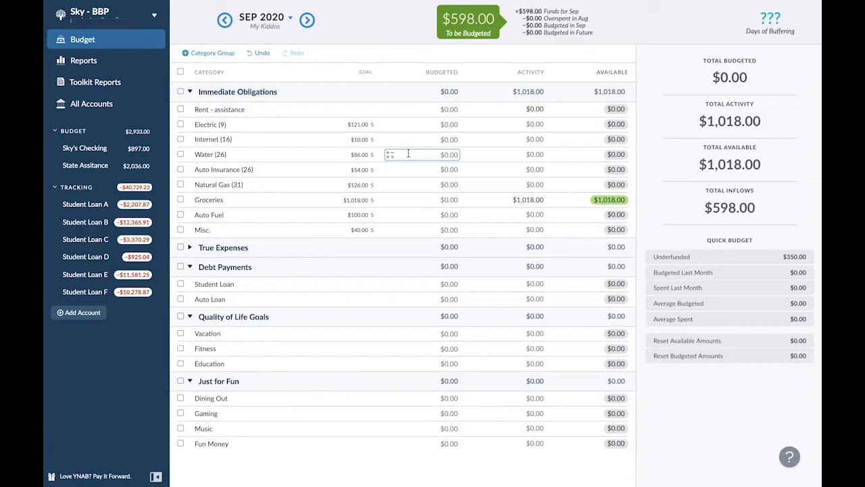
pyautogui.click(306, 21)
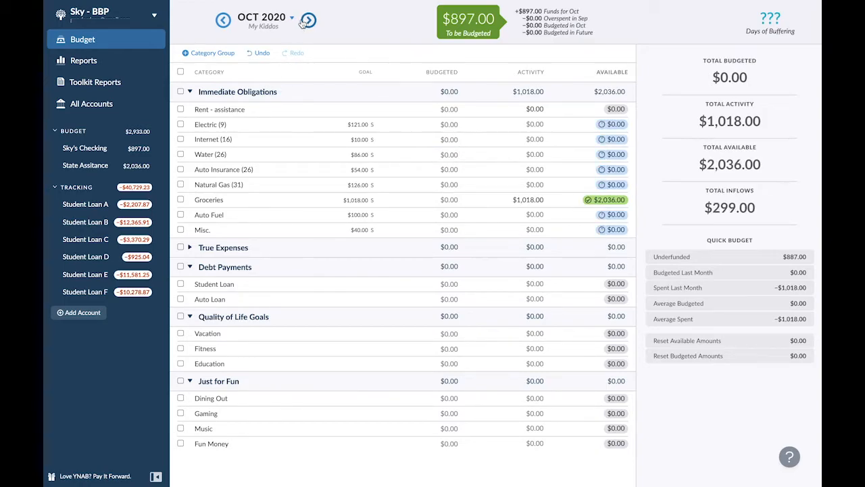
# - Switch the budget to September 2020, and set the 09/01/2020 Housing transaction's inflow to $825 in the State Assitance account
pyautogui.click(223, 20)
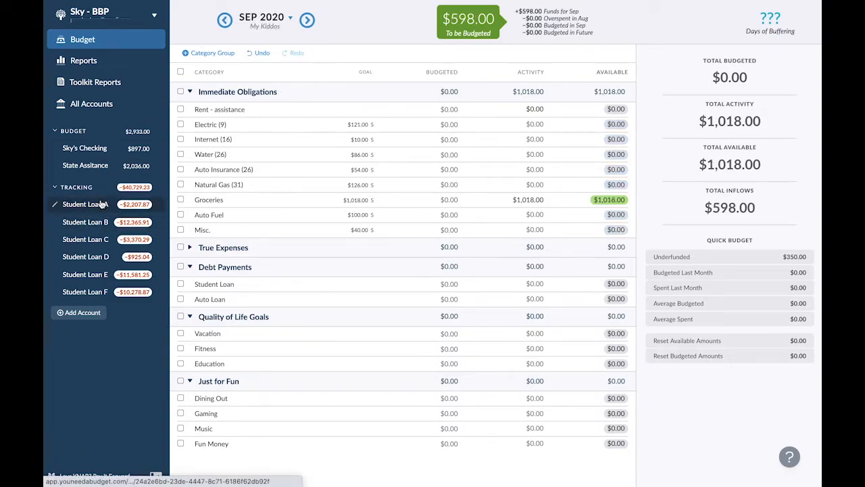
pyautogui.click(101, 165)
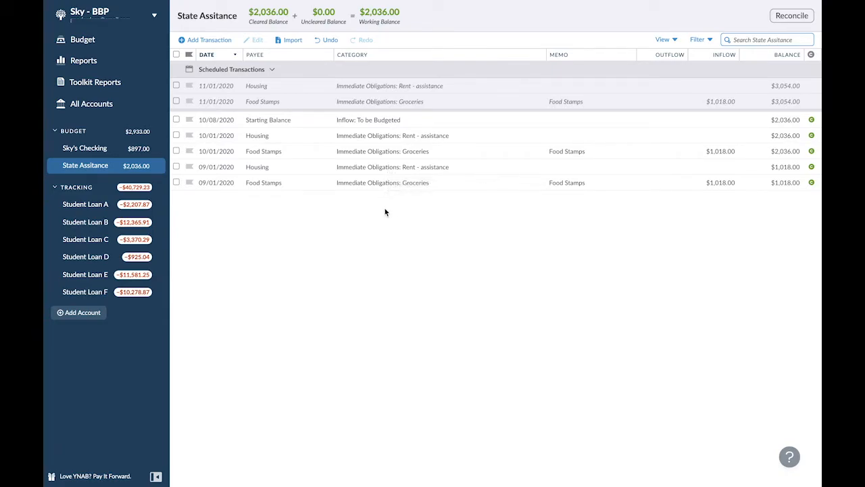
pyautogui.click(414, 163)
pyautogui.click(533, 162)
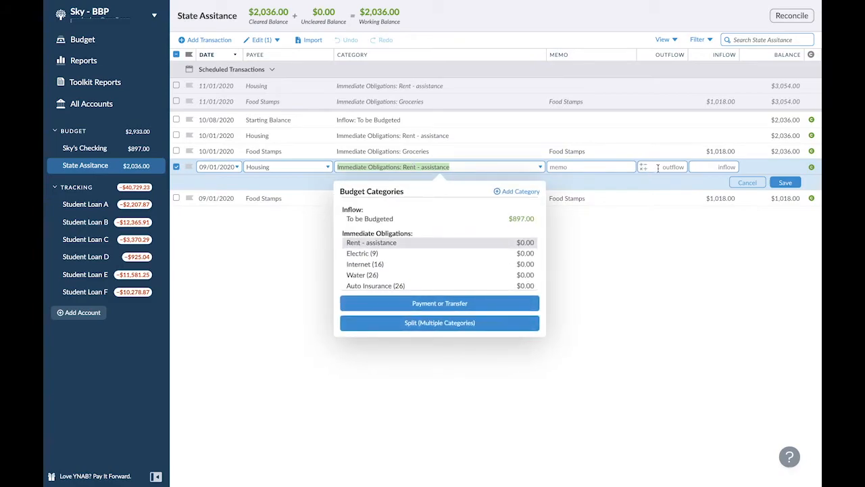
pyautogui.click(704, 166)
pyautogui.write('825')
pyautogui.click(785, 182)
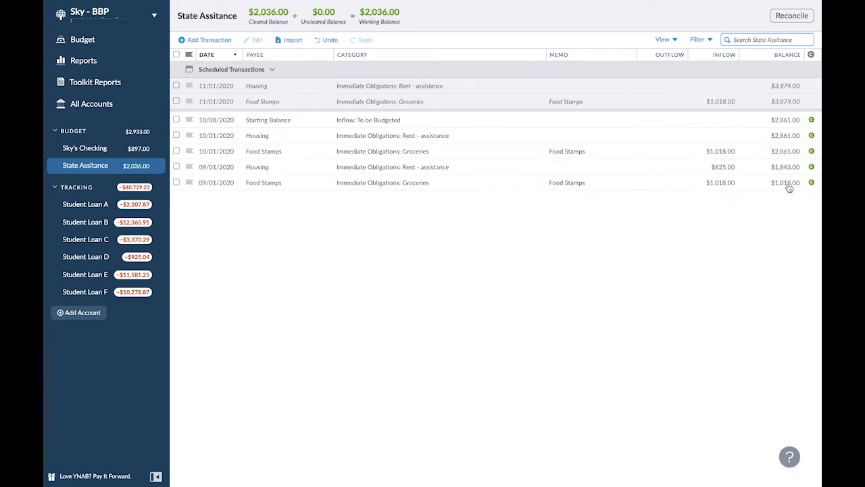
# - Set the inflow of the 10/01/2020 Housing transaction to $825
pyautogui.click(722, 136)
pyautogui.click(722, 136)
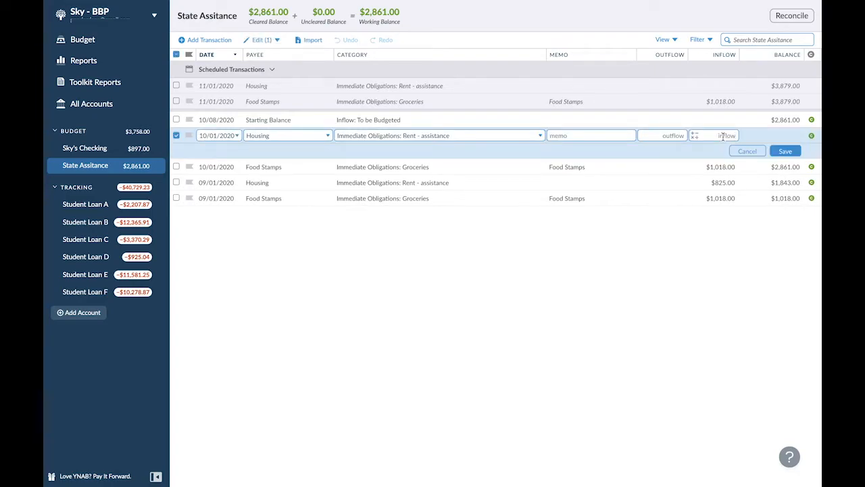
pyautogui.write('825')
pyautogui.click(785, 150)
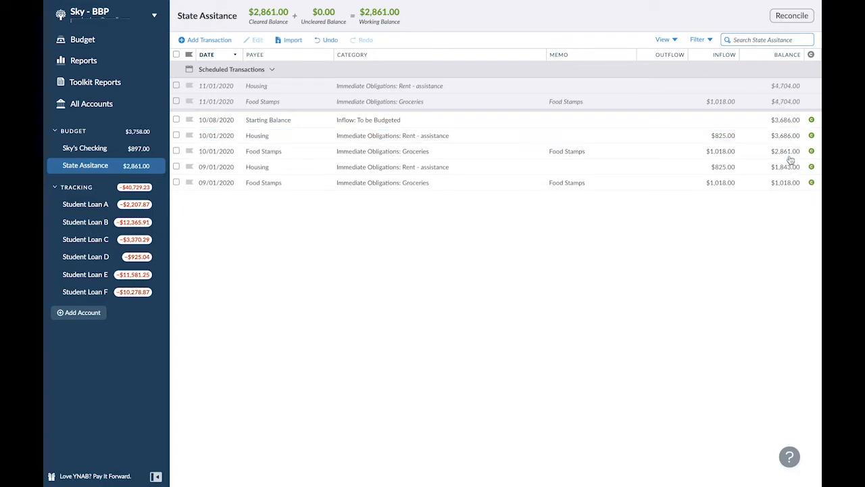
# - Set the inflow of the scheduled 11/01/2020 Housing transaction to $825
pyautogui.click(715, 89)
pyautogui.click(715, 88)
pyautogui.write('825')
pyautogui.click(785, 100)
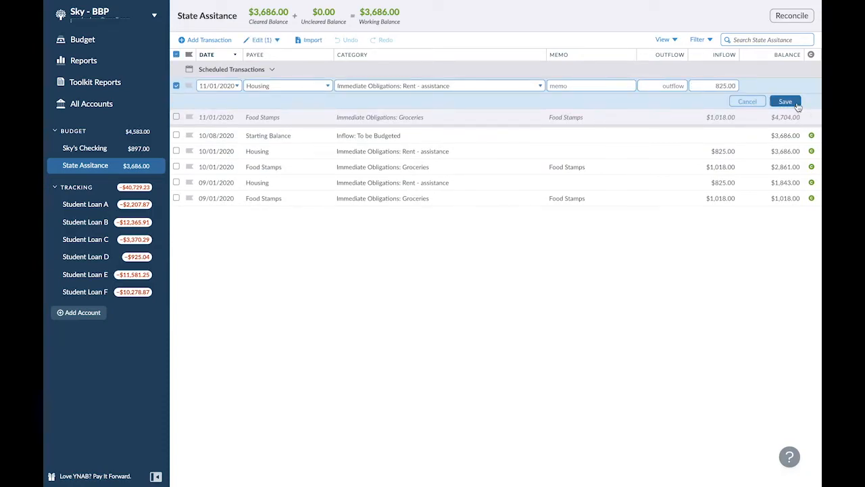
# - Create a monthly Needed For Spending goal of $825 due every 1st for the Rent - assistance budget category
pyautogui.click(75, 39)
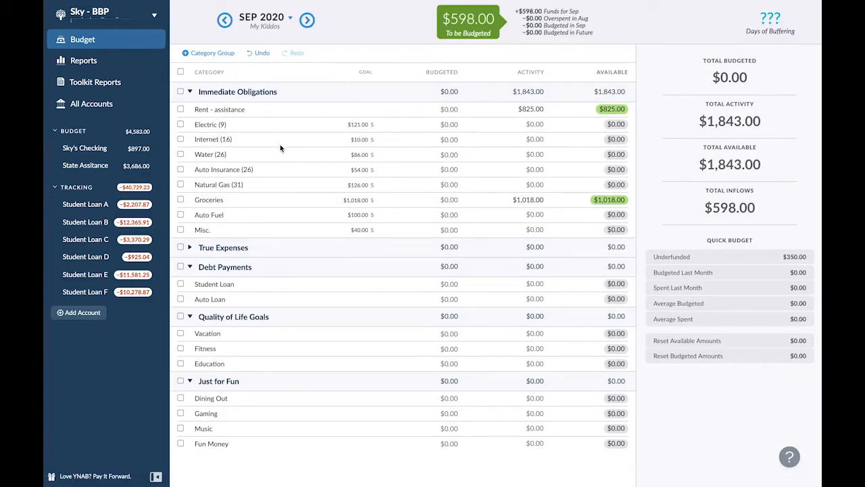
pyautogui.click(230, 108)
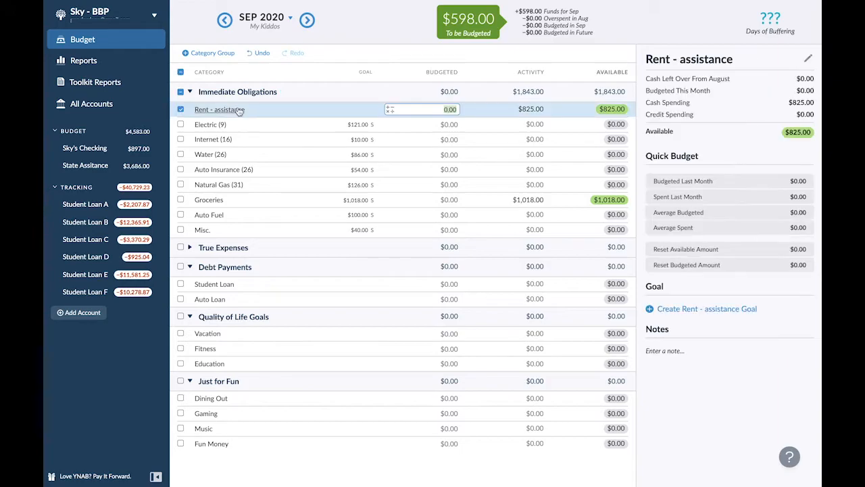
pyautogui.click(650, 309)
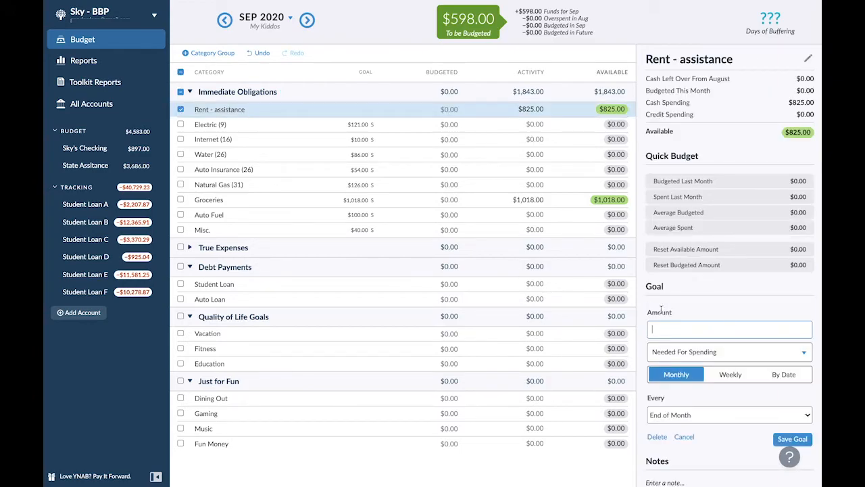
pyautogui.write('825')
pyautogui.click(669, 353)
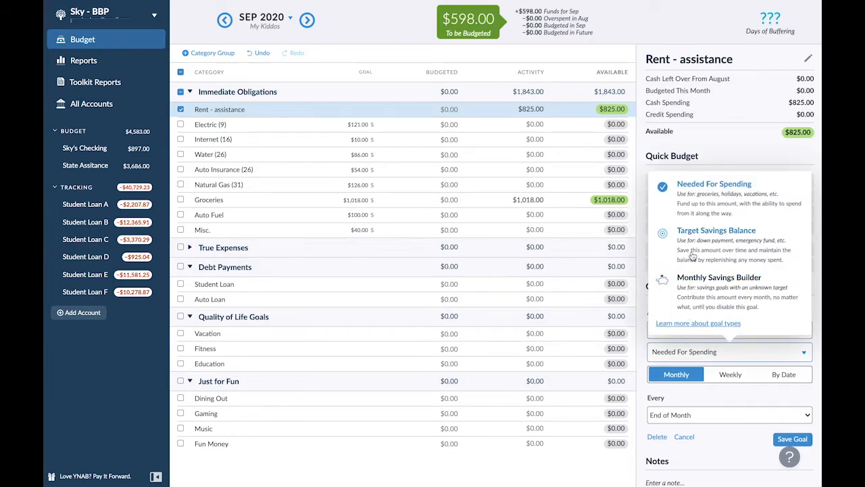
pyautogui.click(696, 201)
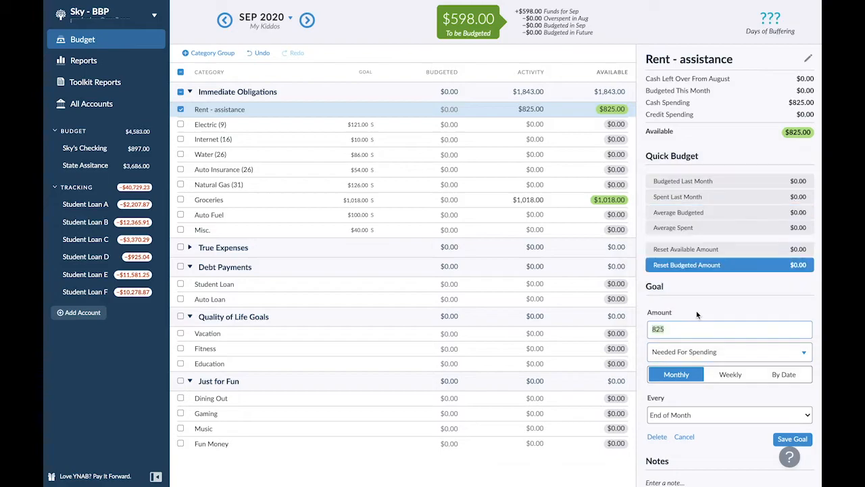
pyautogui.click(690, 414)
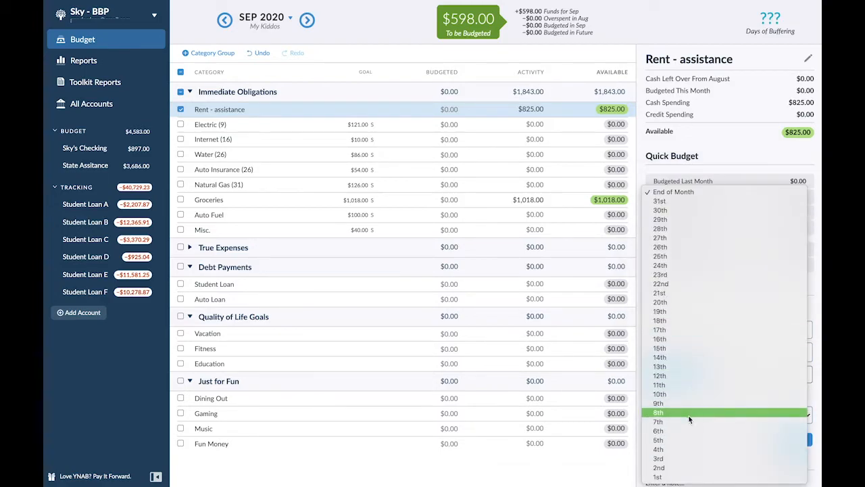
pyautogui.click(669, 475)
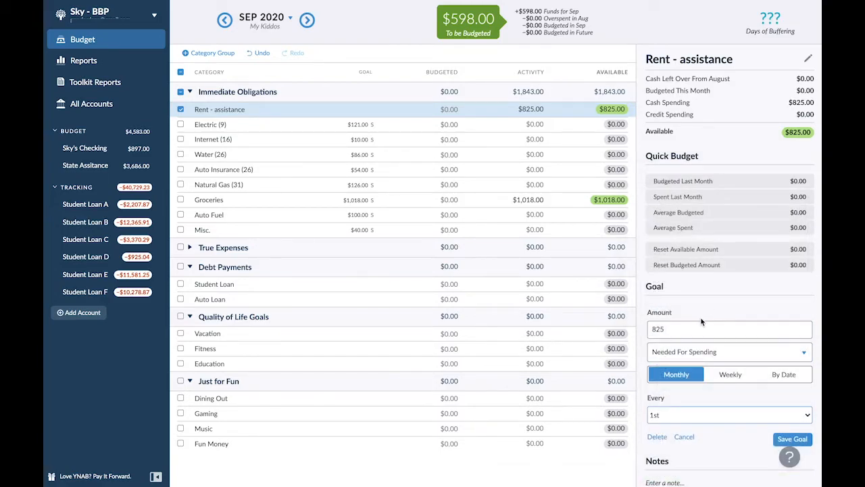
pyautogui.click(802, 440)
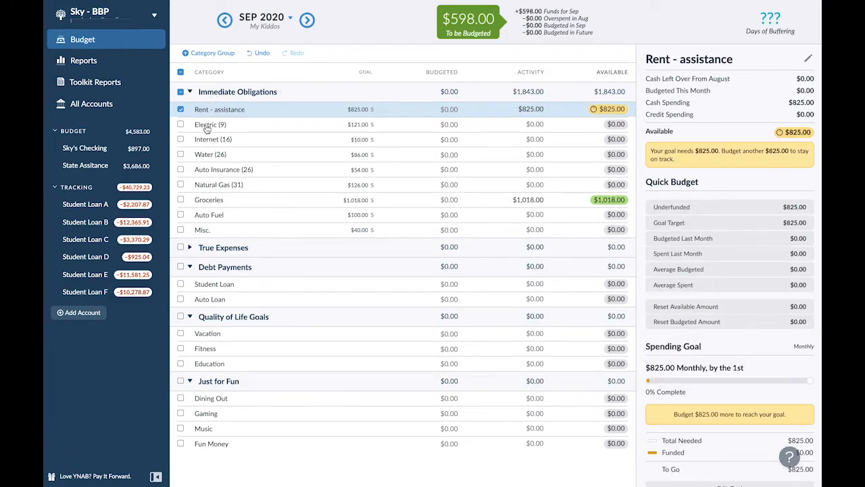
# - Rename the Rent - assistance category as Rent (1)
pyautogui.click(180, 110)
pyautogui.click(180, 112)
pyautogui.click(210, 115)
pyautogui.click(226, 115)
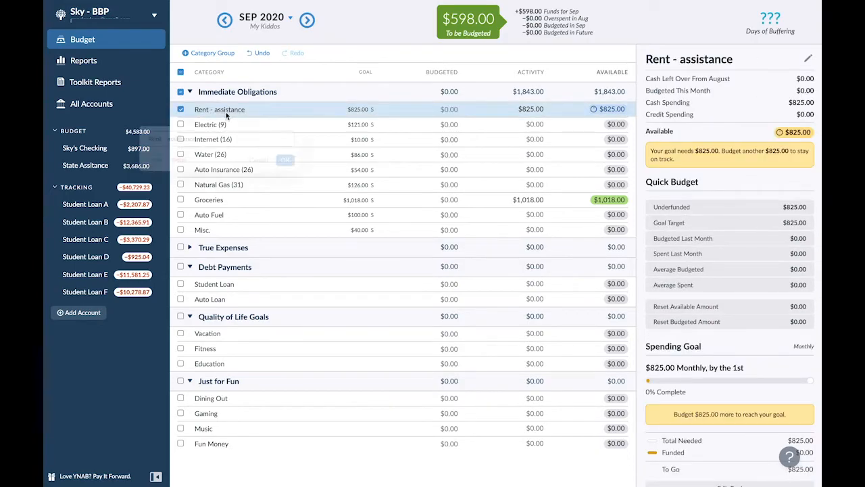
pyautogui.moveTo(150, 138); pyautogui.dragTo(174, 138)
pyautogui.write('(1)')
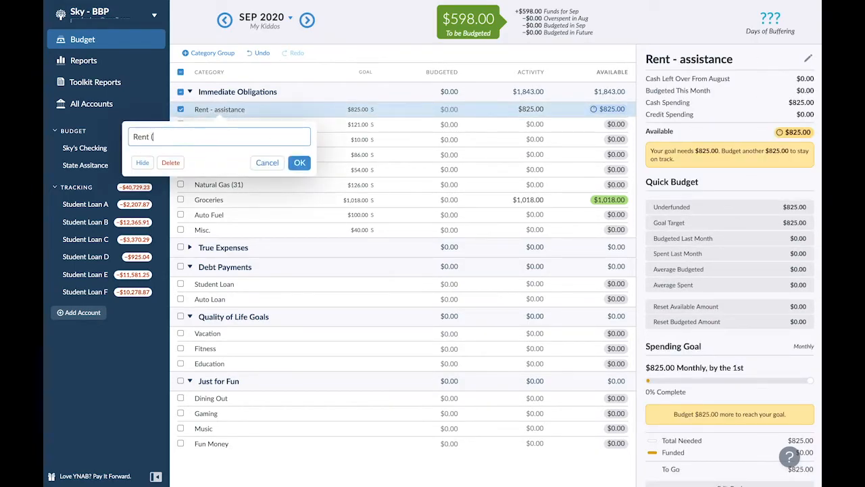
pyautogui.click(299, 164)
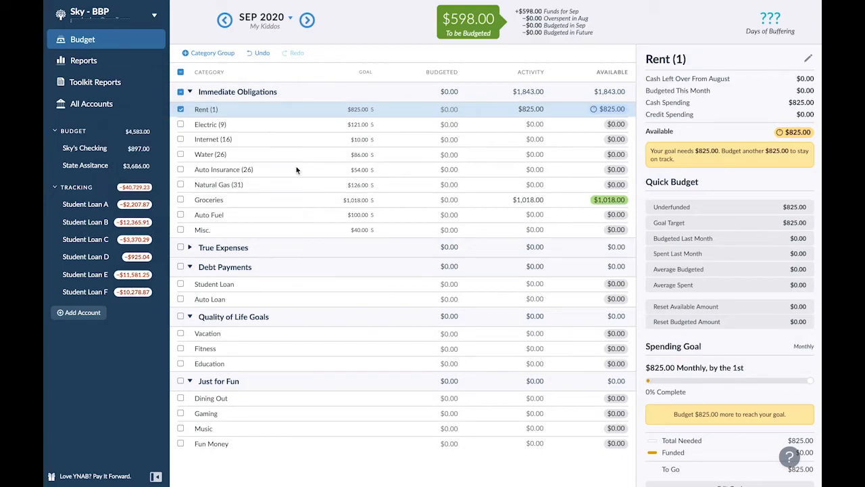
# - Rename the Groceries category as Groceries (1) and clear its selection
pyautogui.click(227, 200)
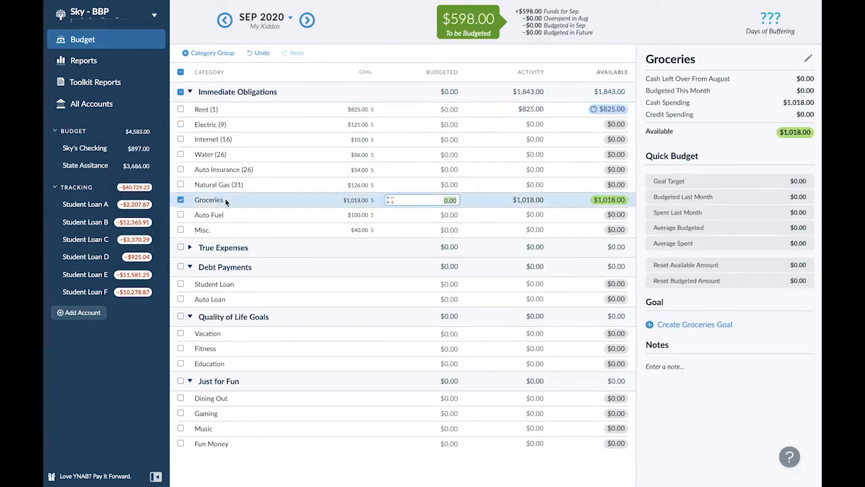
pyautogui.click(219, 200)
pyautogui.write('(1)')
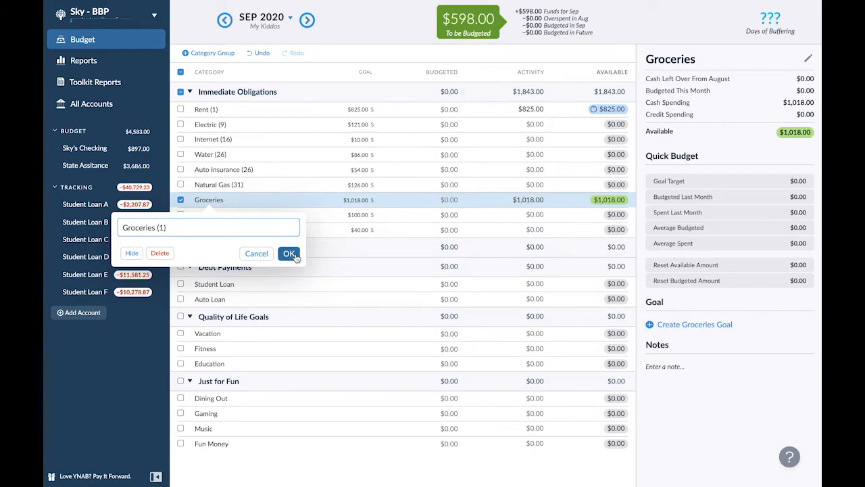
pyautogui.click(289, 253)
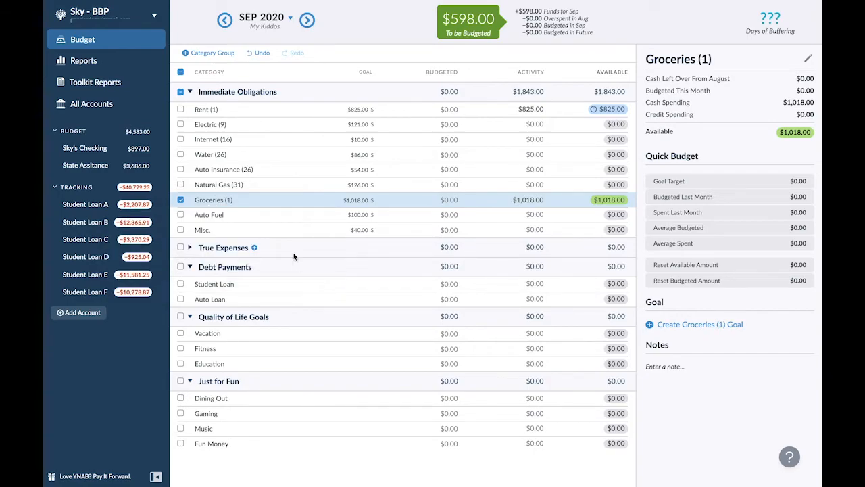
pyautogui.click(181, 200)
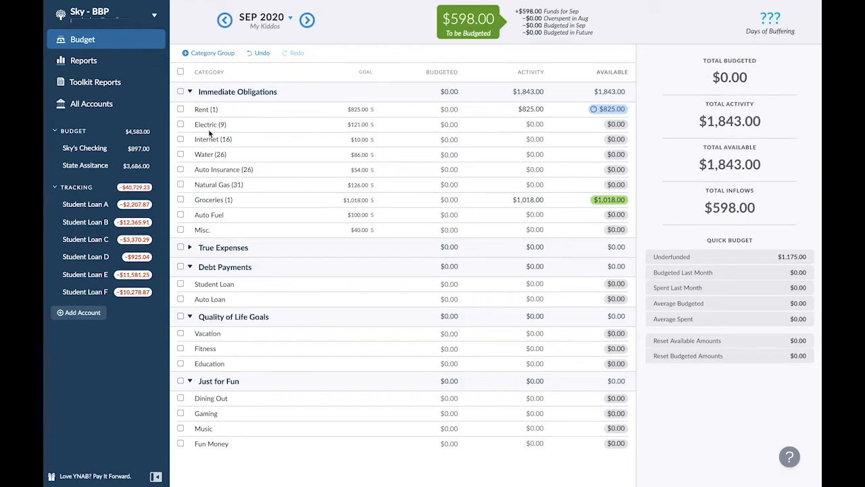
# - Select the Electric, Internet, Water, Auto Insurance and Natural Gas categories and check their combined underfunded amount
pyautogui.click(180, 124)
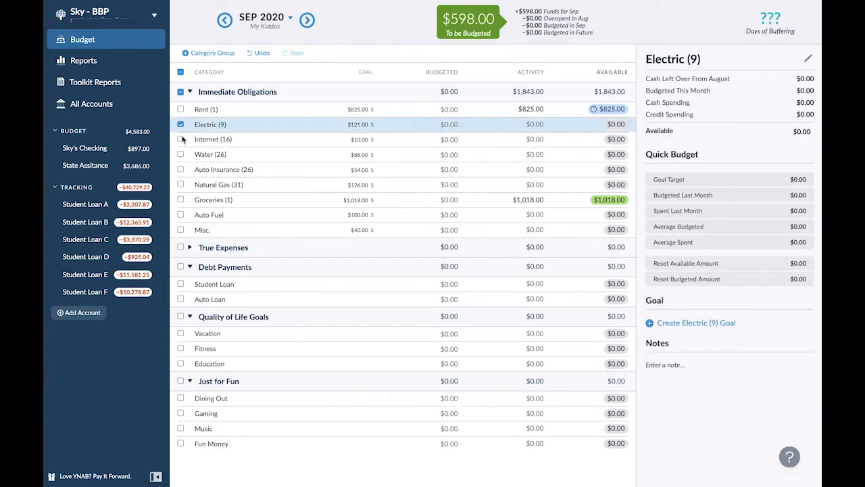
pyautogui.click(181, 140)
pyautogui.click(181, 154)
pyautogui.click(181, 169)
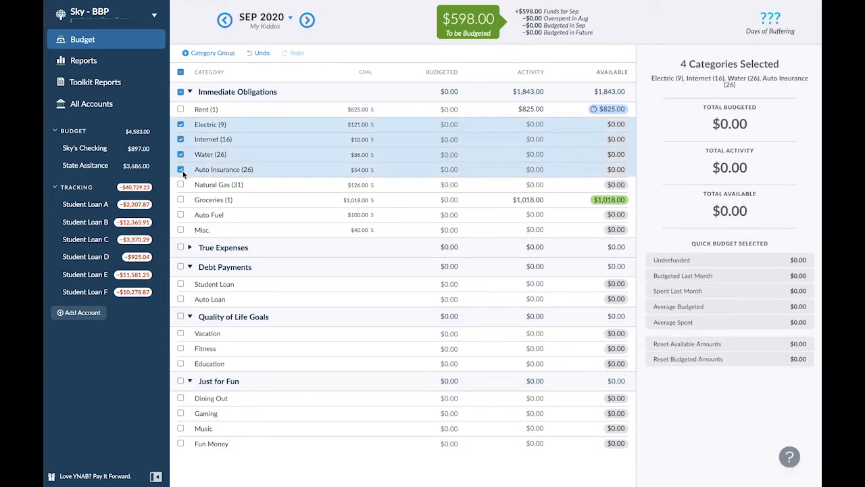
pyautogui.click(181, 184)
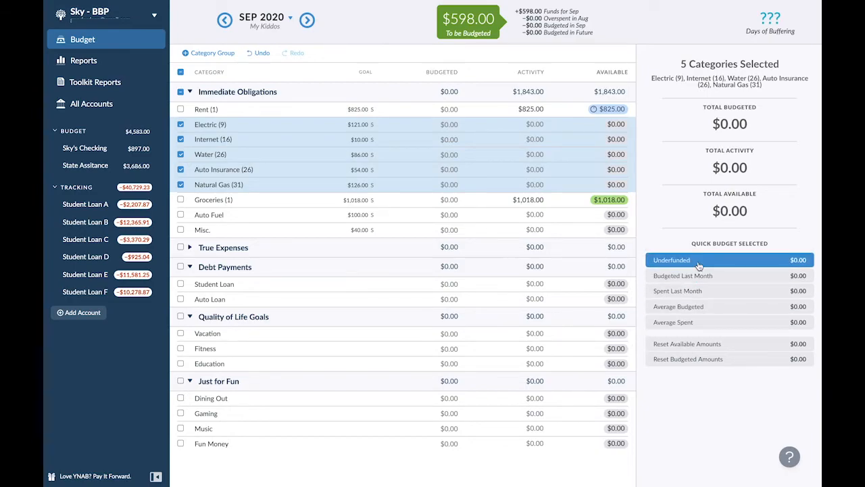
# - Budget $121 for Electric (9) and $10 for Internet (16) in September 2020
pyautogui.click(439, 109)
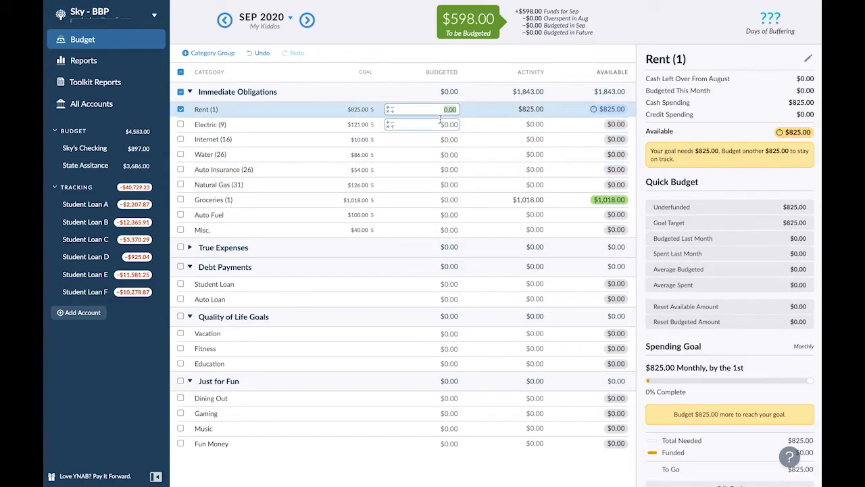
pyautogui.click(441, 120)
pyautogui.write('121')
pyautogui.press('Return')
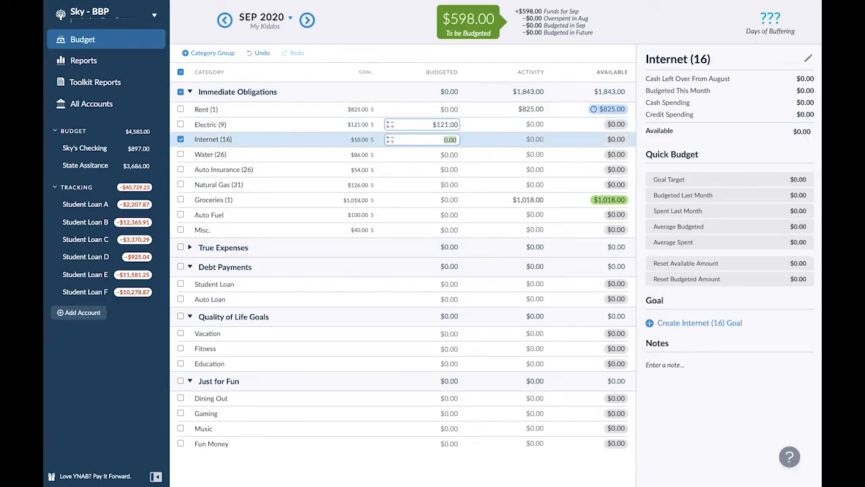
pyautogui.write('10')
pyautogui.press('Return')
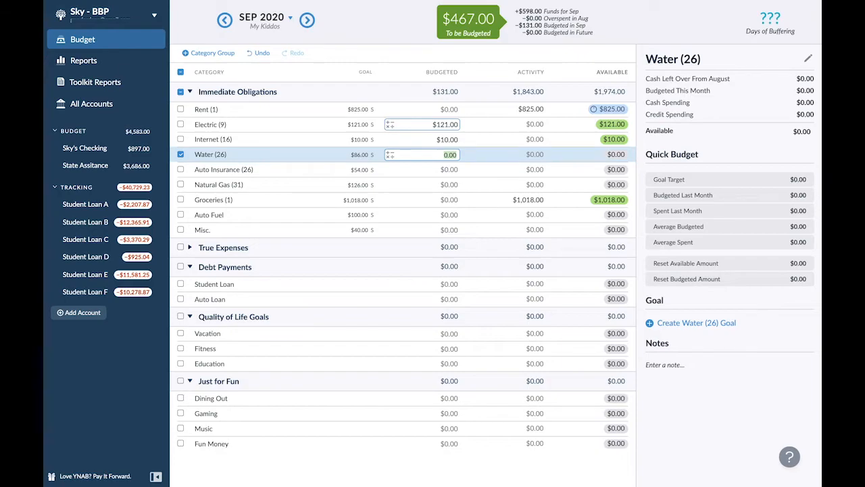
# - Budget $86 for Water (26), $54 for Auto Insurance (26) and $126 for Natural Gas (31) in September 2020
pyautogui.write('86')
pyautogui.press('Return')
pyautogui.write('54')
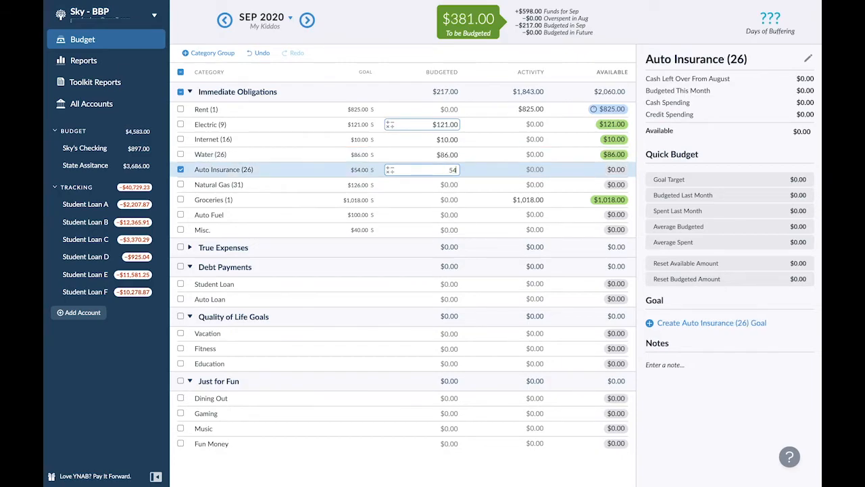
pyautogui.press('Return')
pyautogui.write('126')
pyautogui.press('Return')
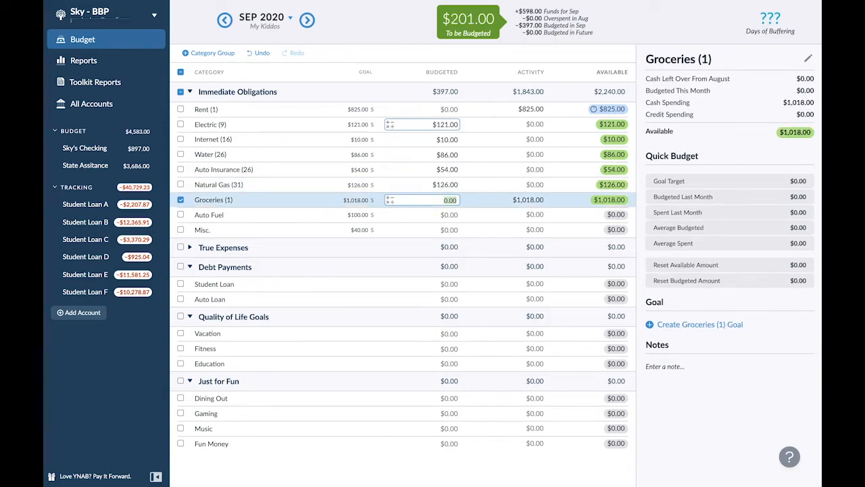
# - Budget $100 for Auto Fuel and $40 for Misc. while leaving Groceries unbudgeted, and expand the True Expenses group
pyautogui.press('Return')
pyautogui.write('100')
pyautogui.press('Return')
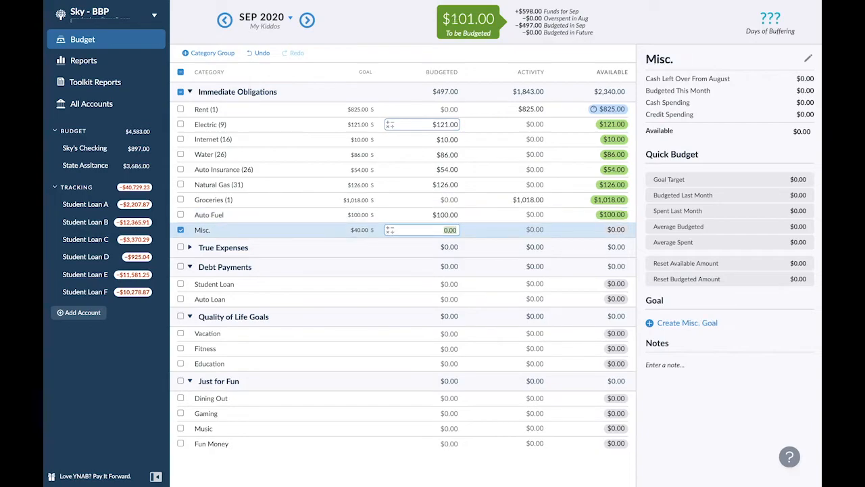
pyautogui.write('40')
pyautogui.press('Return')
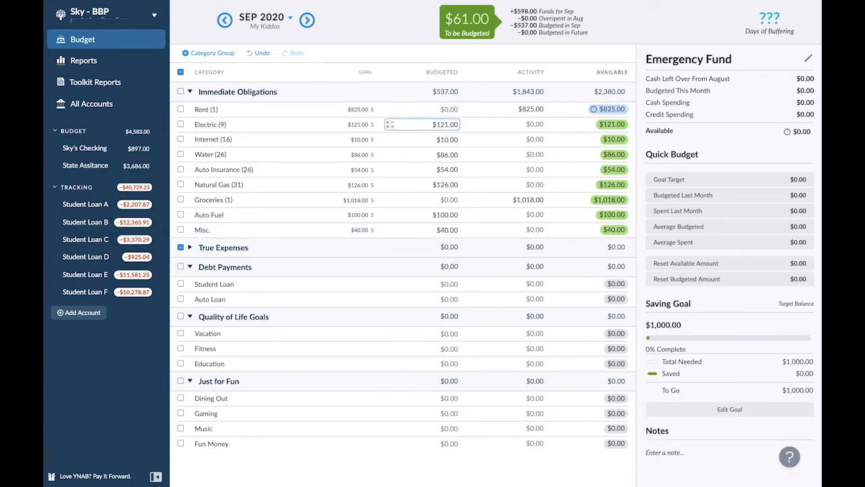
pyautogui.click(190, 247)
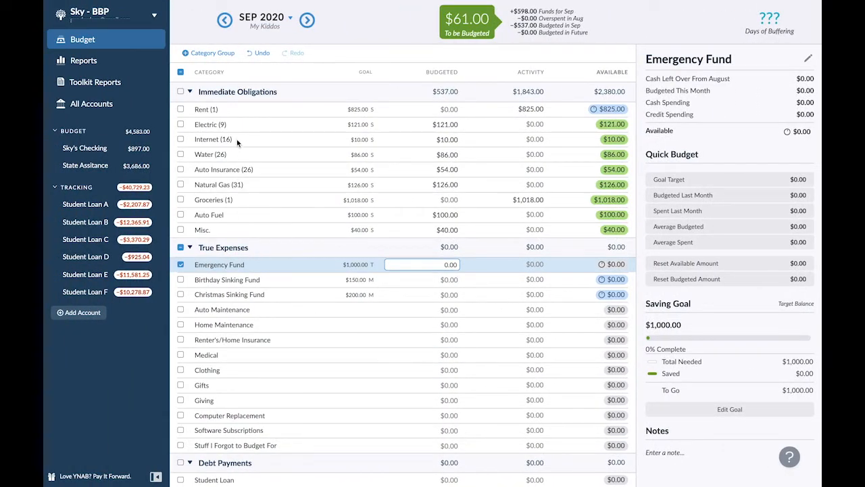
# - Add a Phone (17) category to Immediate Obligations and place it between Internet (16) and Water (26)
pyautogui.click(282, 91)
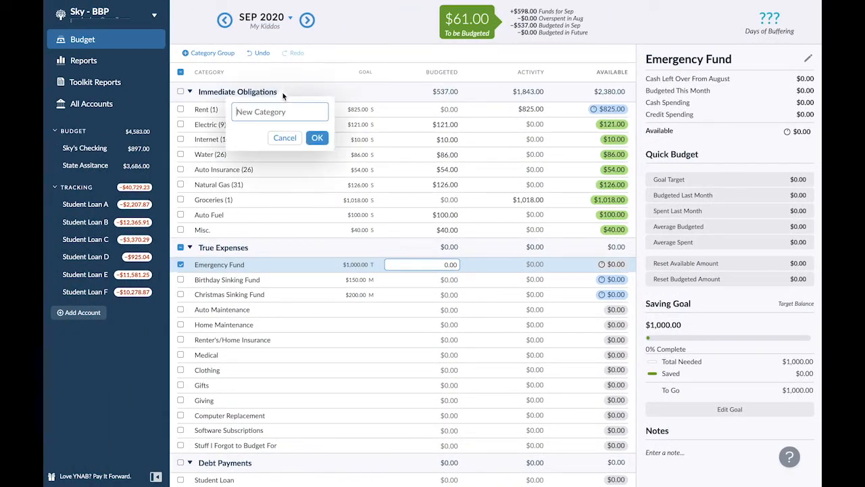
pyautogui.write('phone (17)')
pyautogui.press('Return')
pyautogui.moveTo(269, 114); pyautogui.dragTo(268, 171)
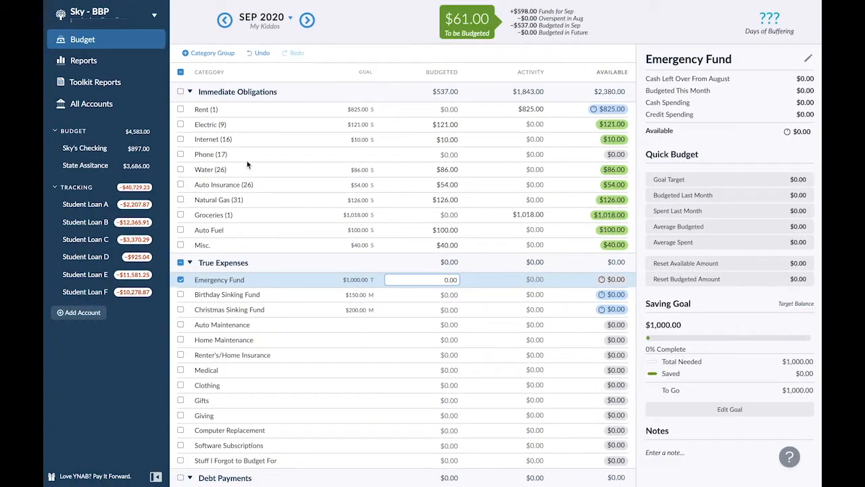
# - Create a $60 monthly Needed For Spending goal due on the 17th for the Phone (17) category
pyautogui.click(247, 156)
pyautogui.click(648, 305)
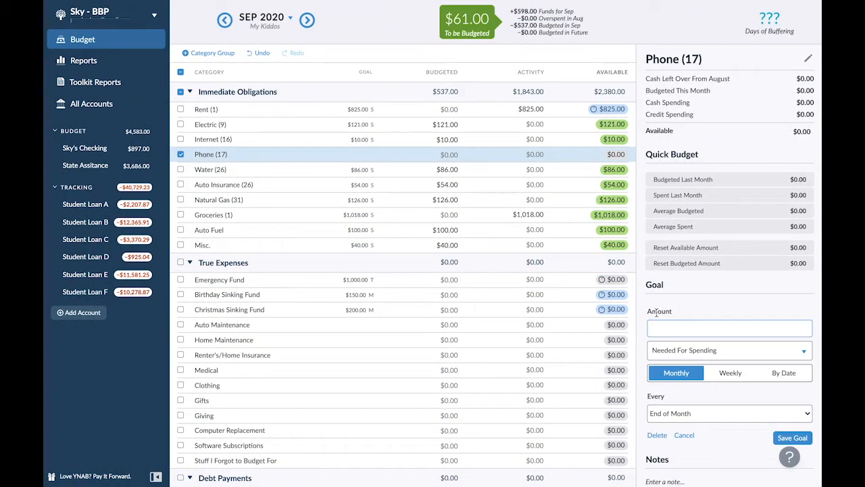
pyautogui.write('60')
pyautogui.click(699, 353)
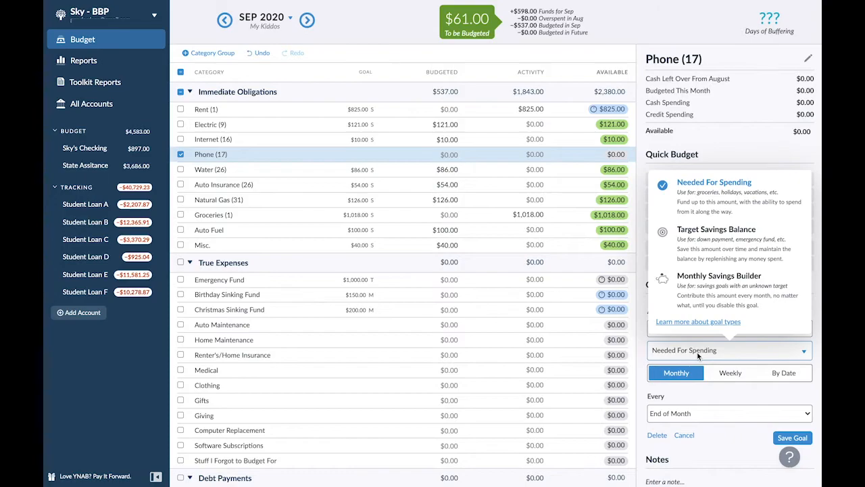
pyautogui.click(693, 425)
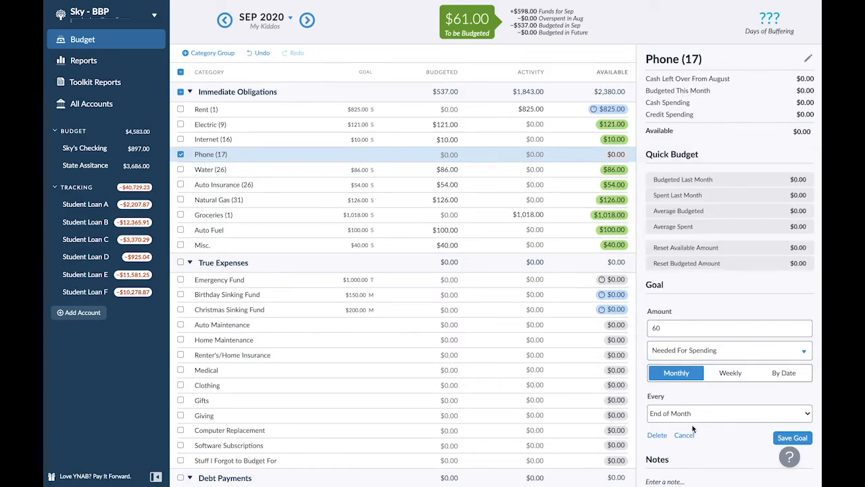
pyautogui.click(691, 350)
pyautogui.click(698, 401)
pyautogui.click(695, 413)
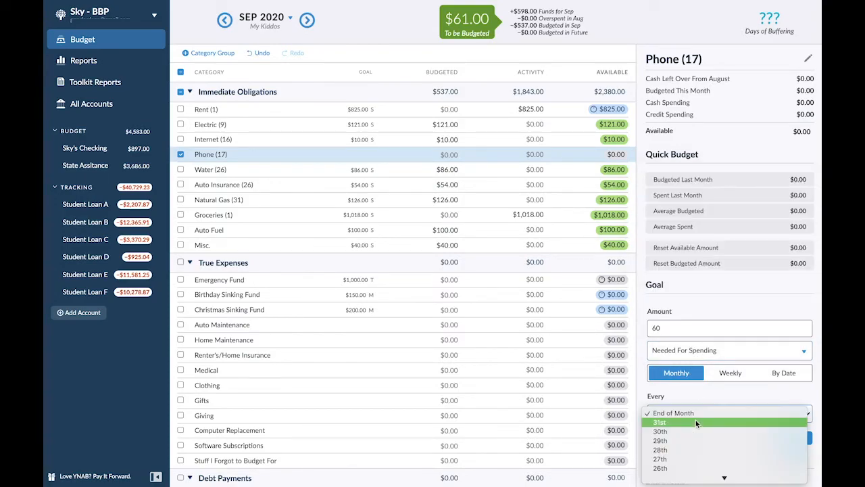
pyautogui.click(695, 420)
pyautogui.click(690, 414)
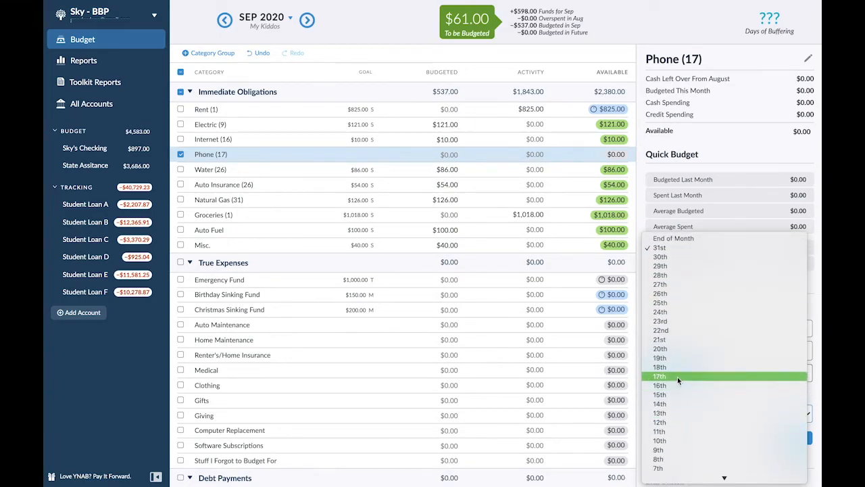
pyautogui.click(677, 384)
pyautogui.click(793, 439)
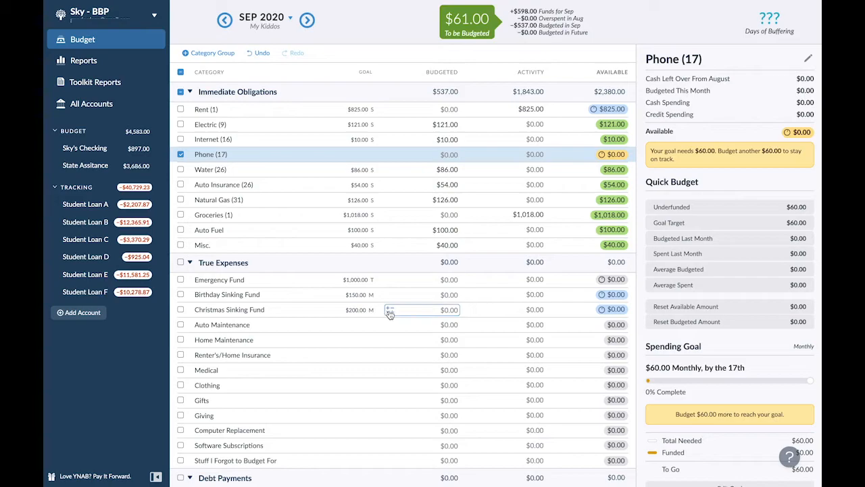
# - Budget $60 for Phone (17) in September 2020 and deselect the category
pyautogui.click(449, 155)
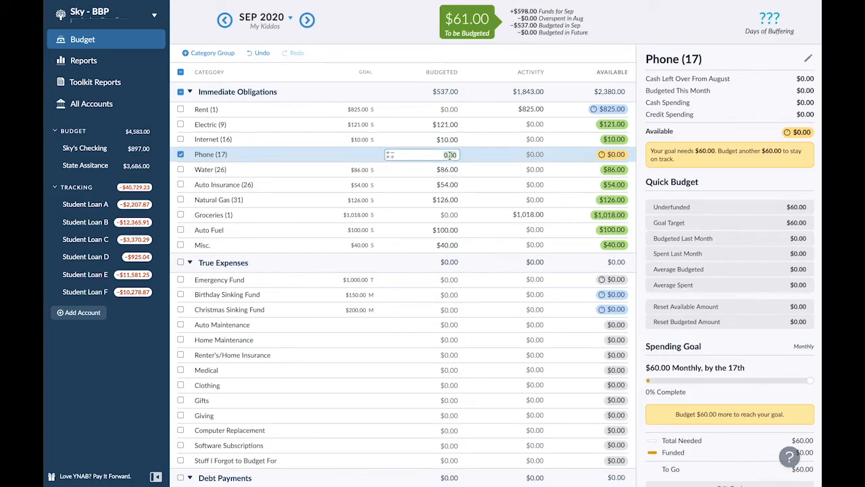
pyautogui.write('60')
pyautogui.press('Return')
pyautogui.click(181, 155)
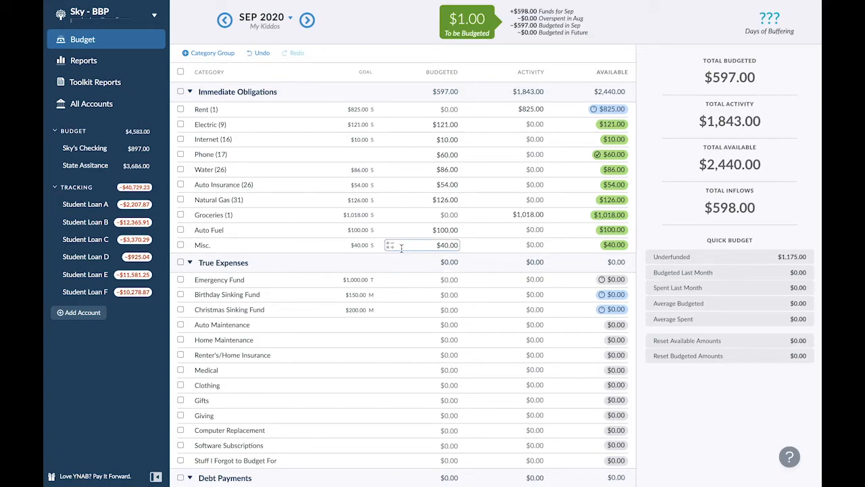
# - Budget $1 for Emergency Fund in September 2020 and advance the budget to October 2020
pyautogui.click(401, 248)
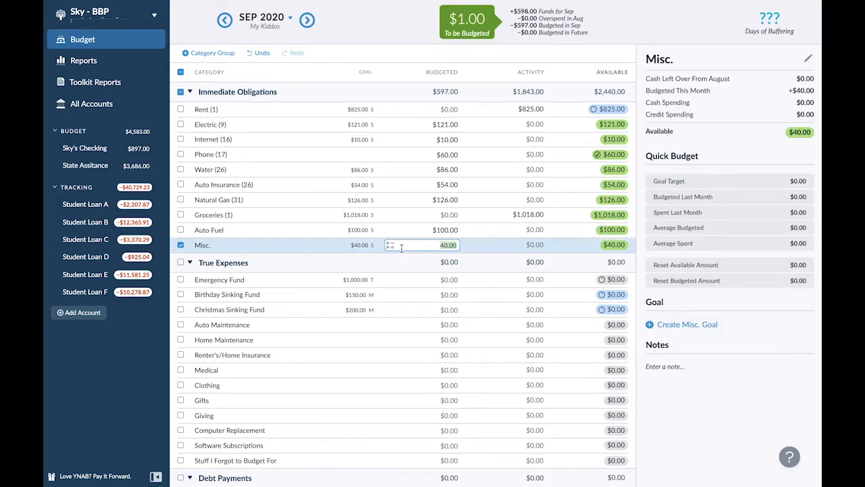
pyautogui.click(441, 280)
pyautogui.write('1')
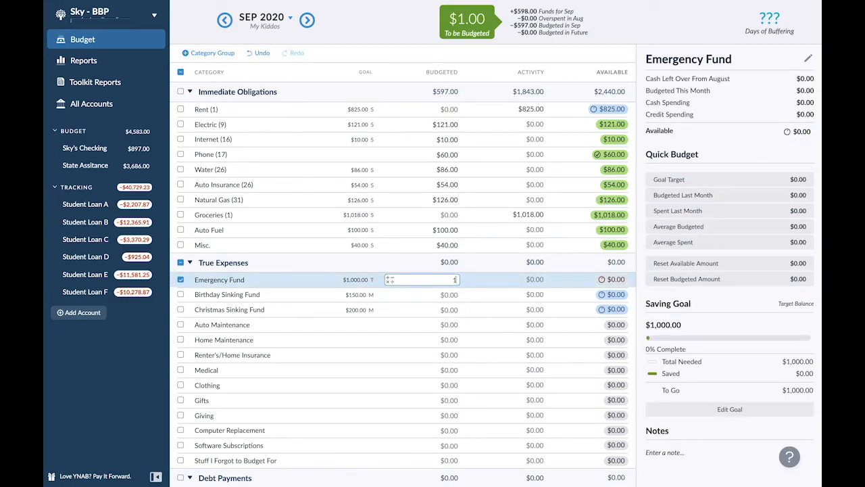
pyautogui.click(479, 315)
pyautogui.click(181, 310)
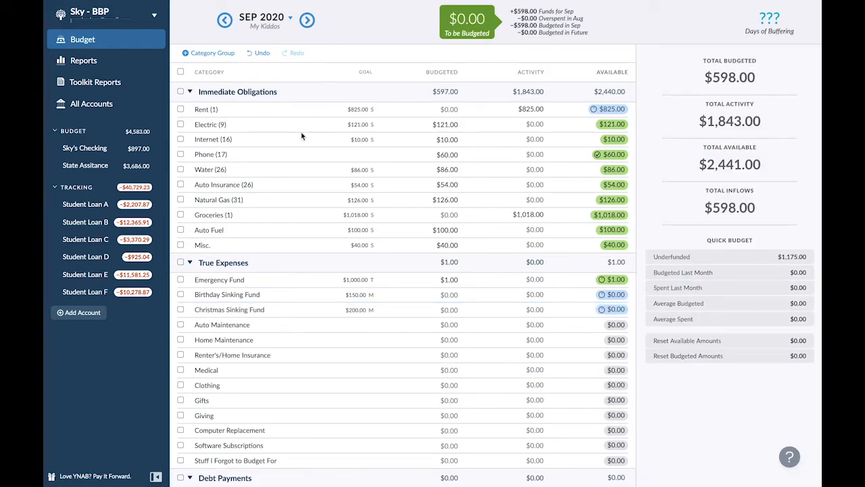
pyautogui.click(306, 21)
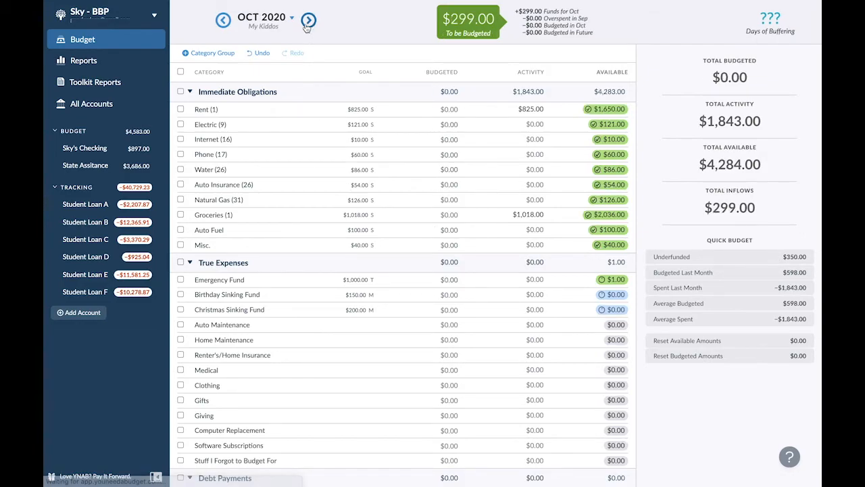
# - Examine the housing, food stamps and work income transactions in the State Assitance and checking accounts, and return to the budget
pyautogui.moveTo(357, 4)
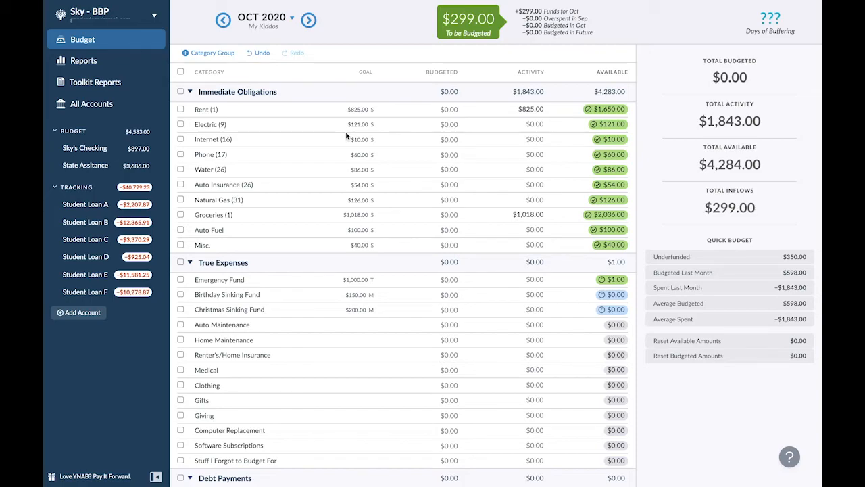
pyautogui.click(104, 166)
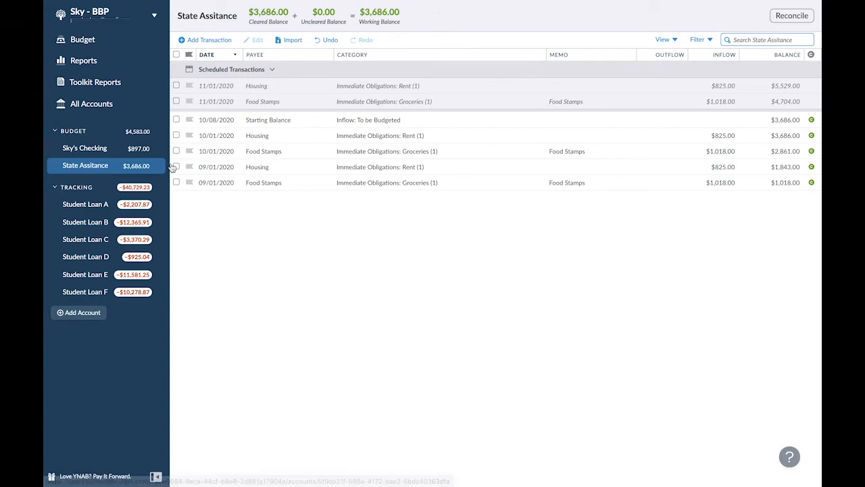
pyautogui.click(224, 137)
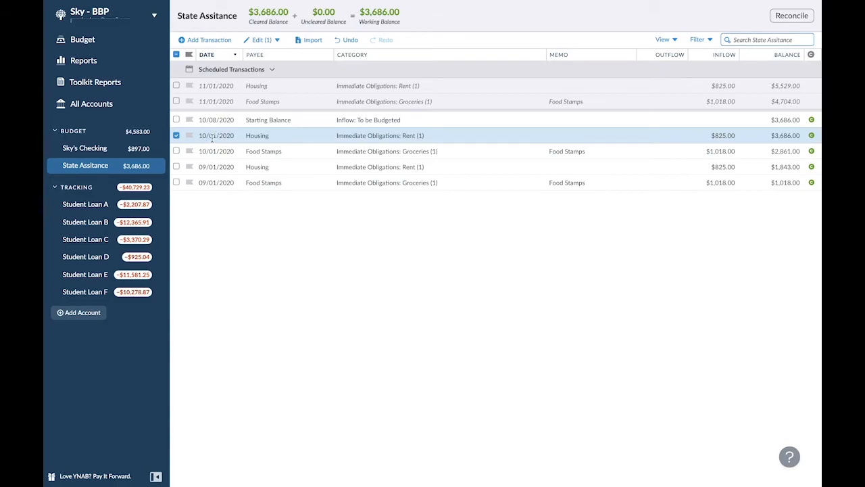
pyautogui.click(217, 153)
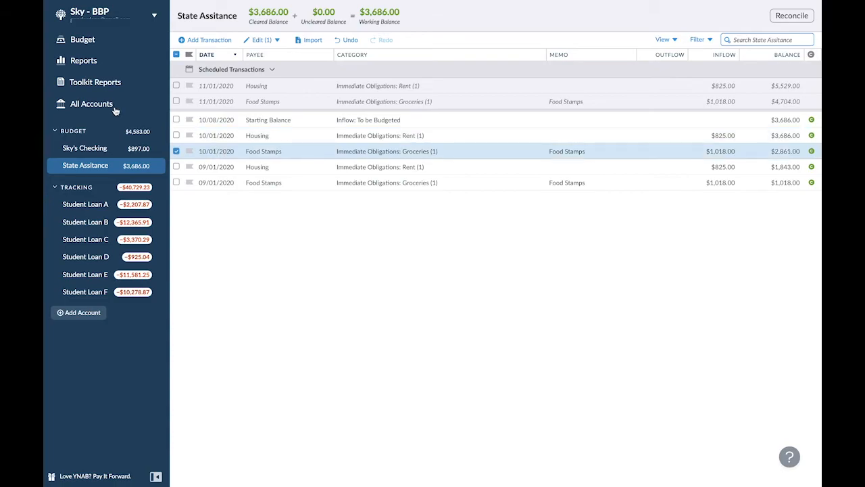
pyautogui.click(99, 44)
pyautogui.click(113, 148)
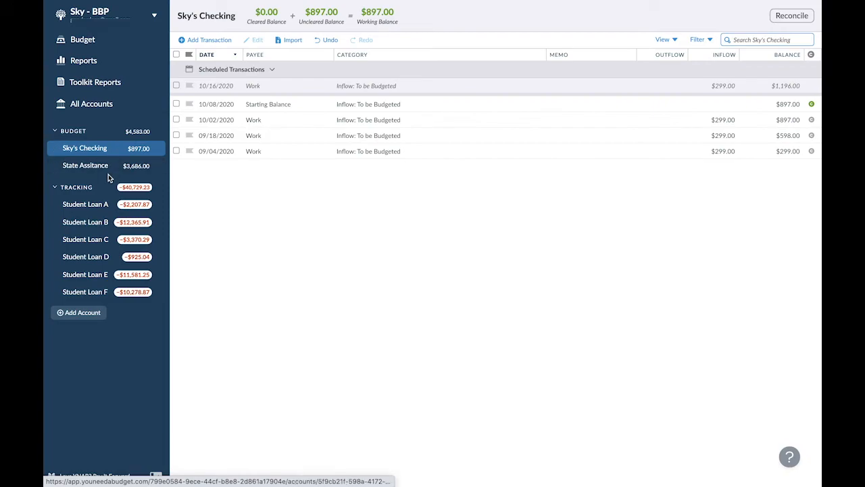
pyautogui.click(105, 166)
pyautogui.click(117, 44)
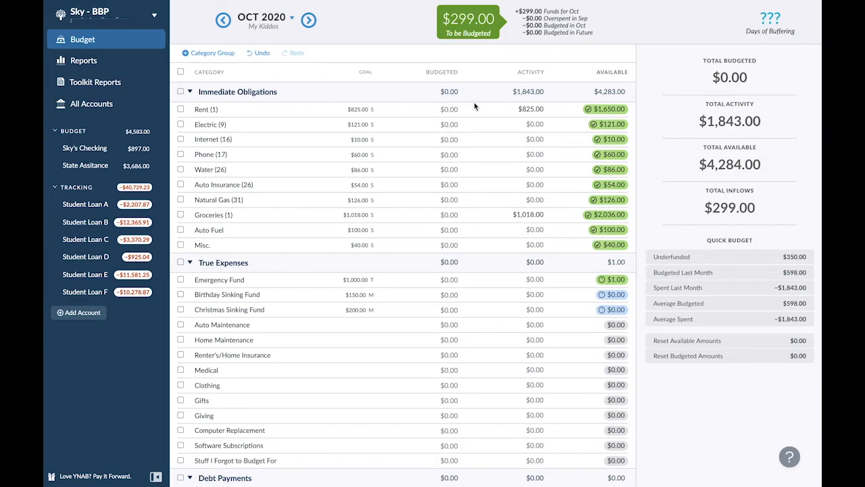
# - Budget $121 for Electric (9) in October 2020
pyautogui.click(459, 139)
pyautogui.click(449, 126)
pyautogui.click(450, 127)
pyautogui.write('121')
pyautogui.press('Return')
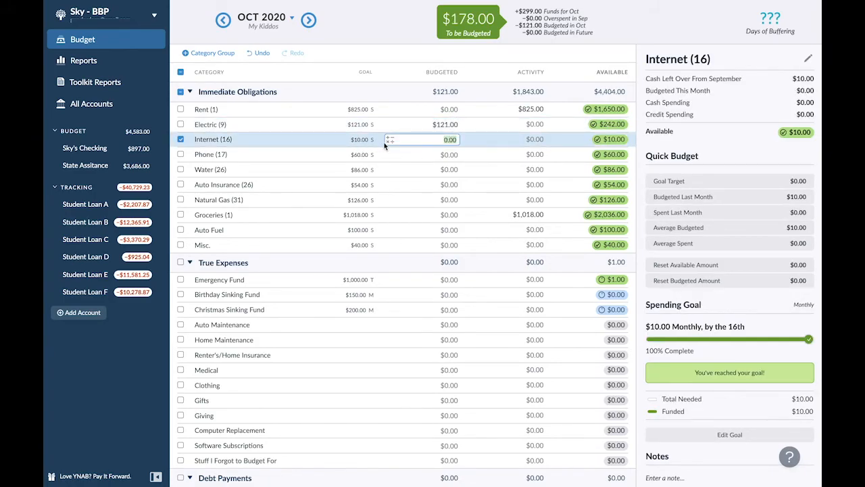
# - Budget $10 for Internet (16) and $60 for Phone (17) in October 2020
pyautogui.moveTo(571, 4)
pyautogui.write('10')
pyautogui.press('Return')
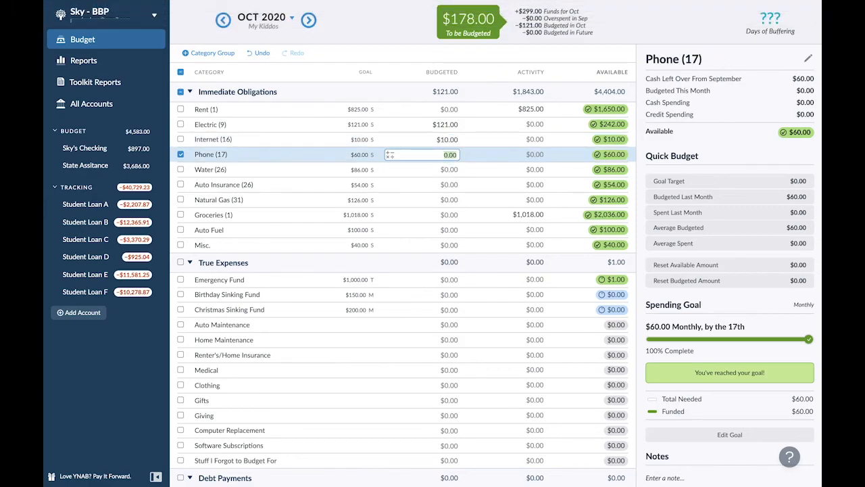
pyautogui.write('60')
pyautogui.click(463, 203)
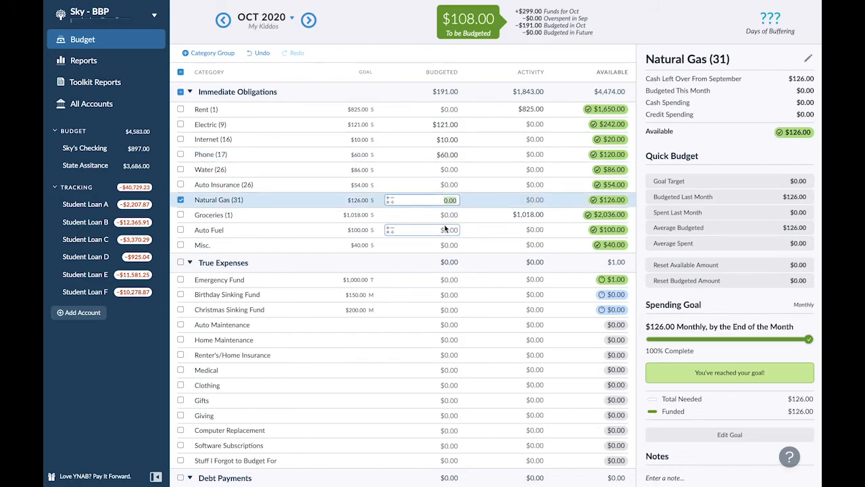
# - Budget $50 for Auto Fuel and $20 for Misc. in October 2020
pyautogui.click(443, 229)
pyautogui.write('50')
pyautogui.press('Return')
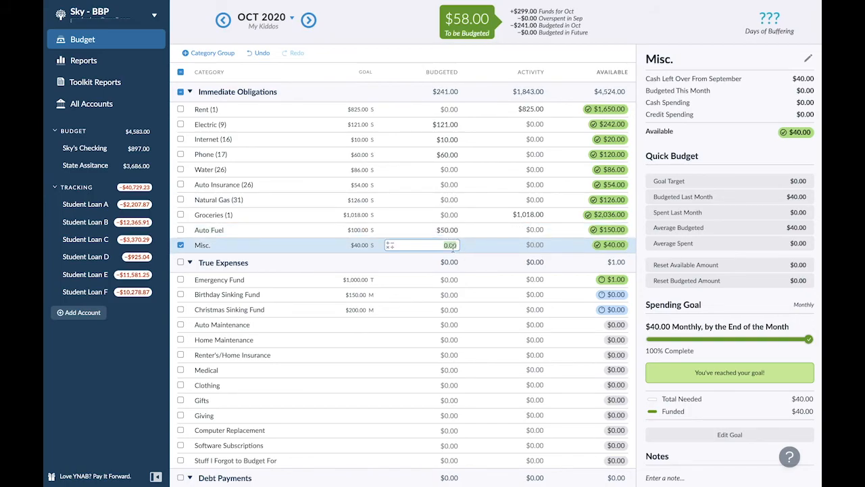
pyautogui.write('20')
pyautogui.hotkey('shift', 'Return')
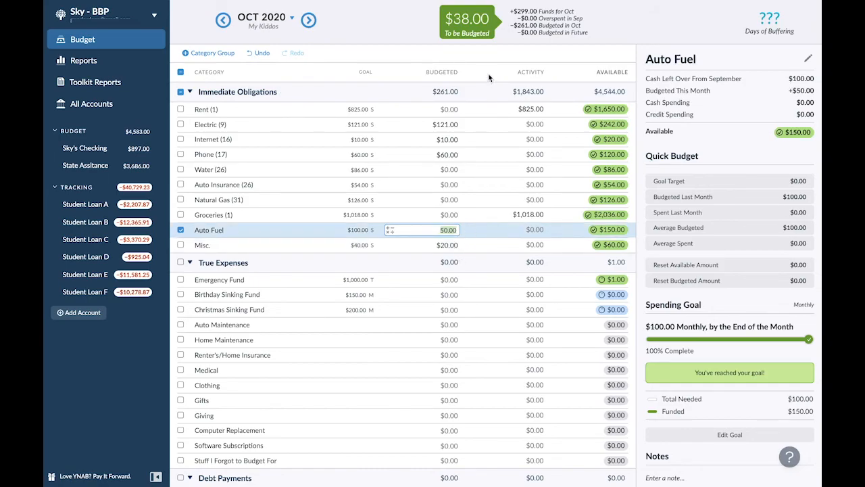
# - Move the remaining $38 of October's unassigned funds to Auto Fuel and deselect the category
pyautogui.click(476, 22)
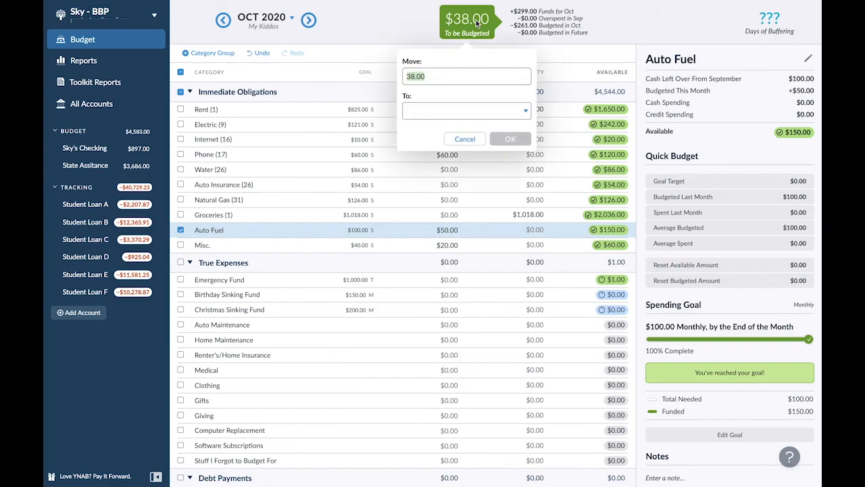
pyautogui.write('fuel')
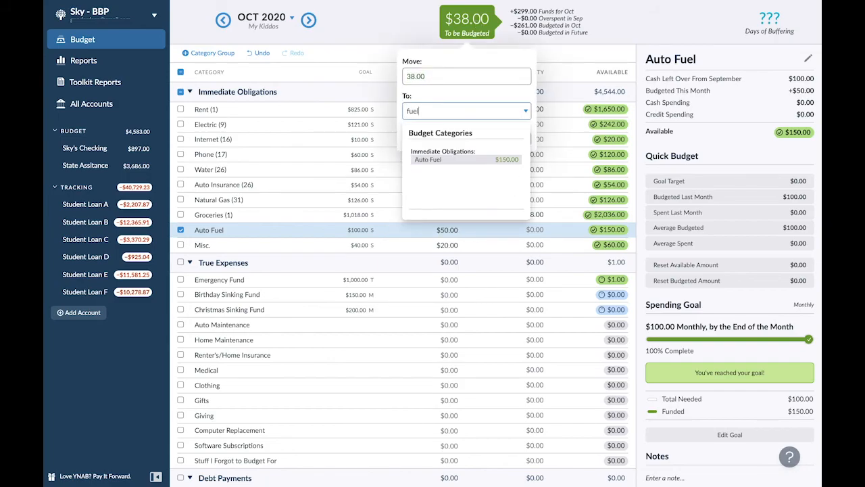
pyautogui.press('Return')
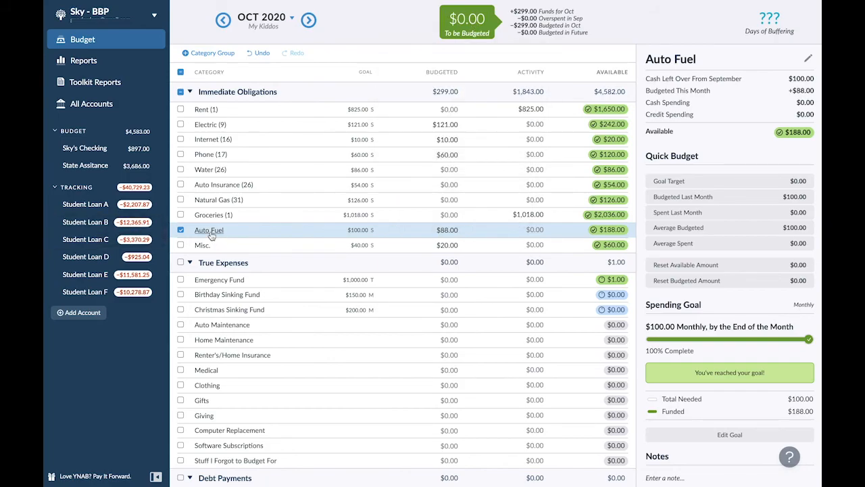
pyautogui.click(179, 230)
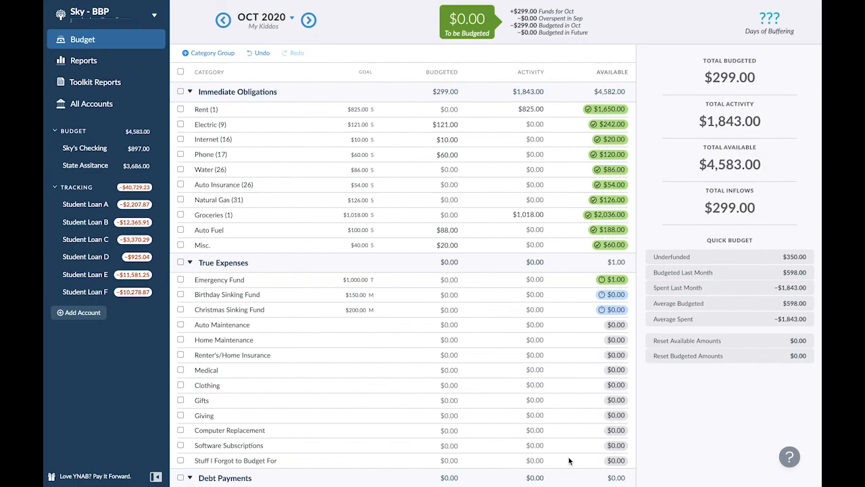
pyautogui.press('super+shift+f')
pyautogui.press('super+shift+5')
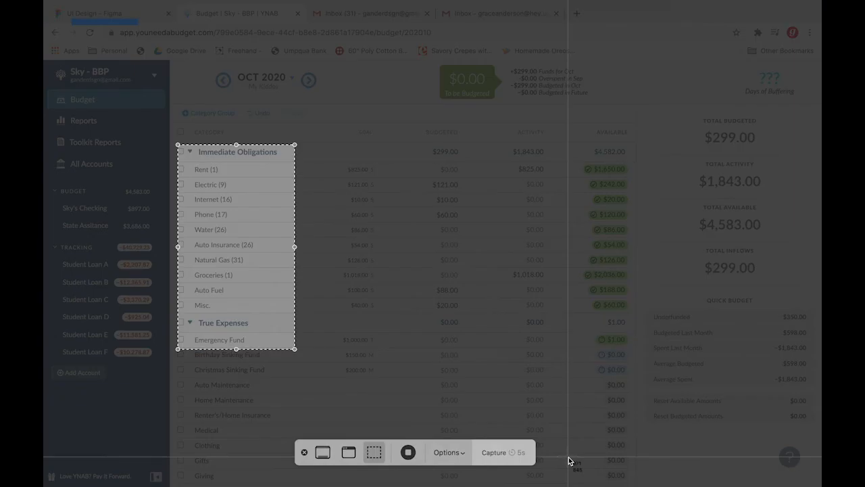
pyautogui.click(492, 454)
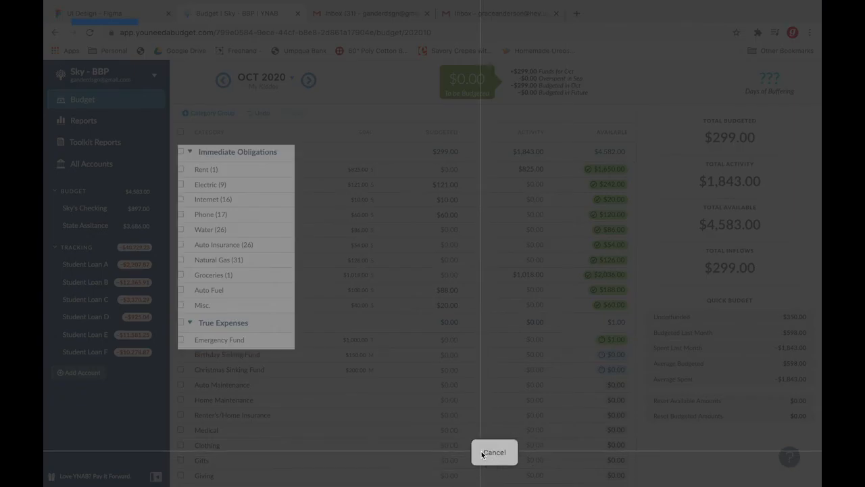